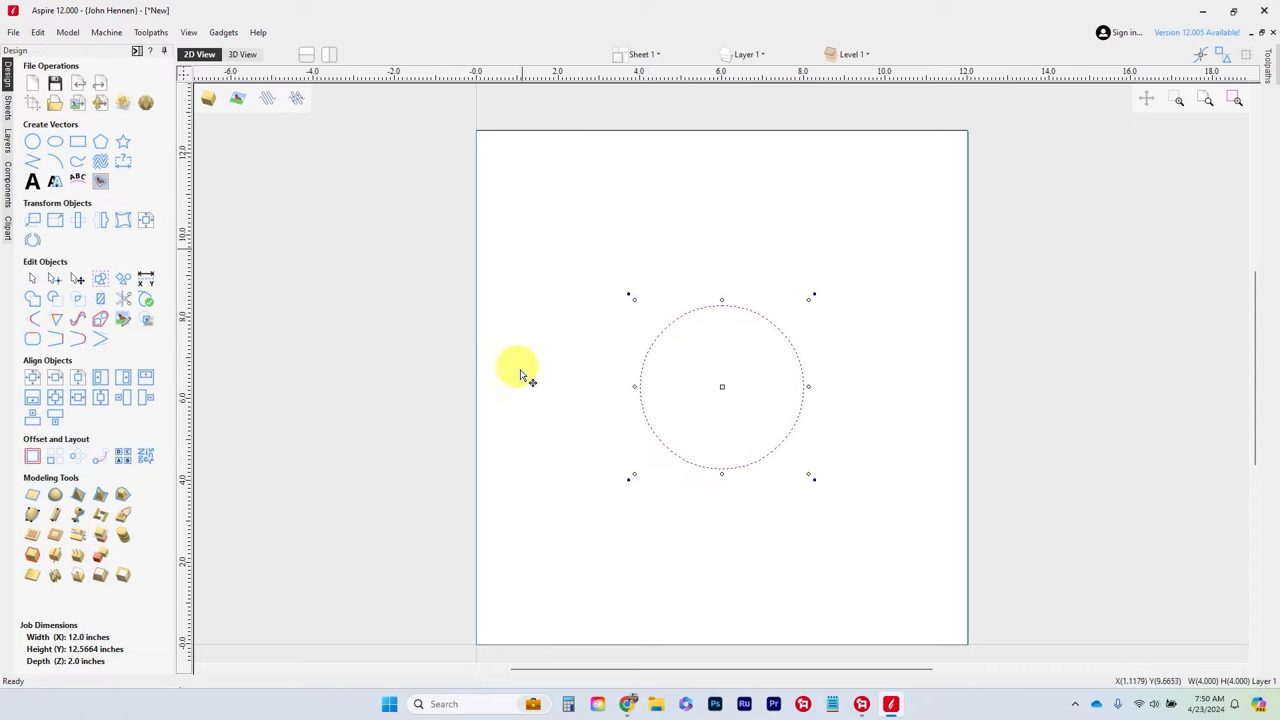
# Draw a circle about 0.4 inches in diameter at the existing circle's center and enlarge it concentrically to about 6.3 inches.
pyautogui.click(569, 287)
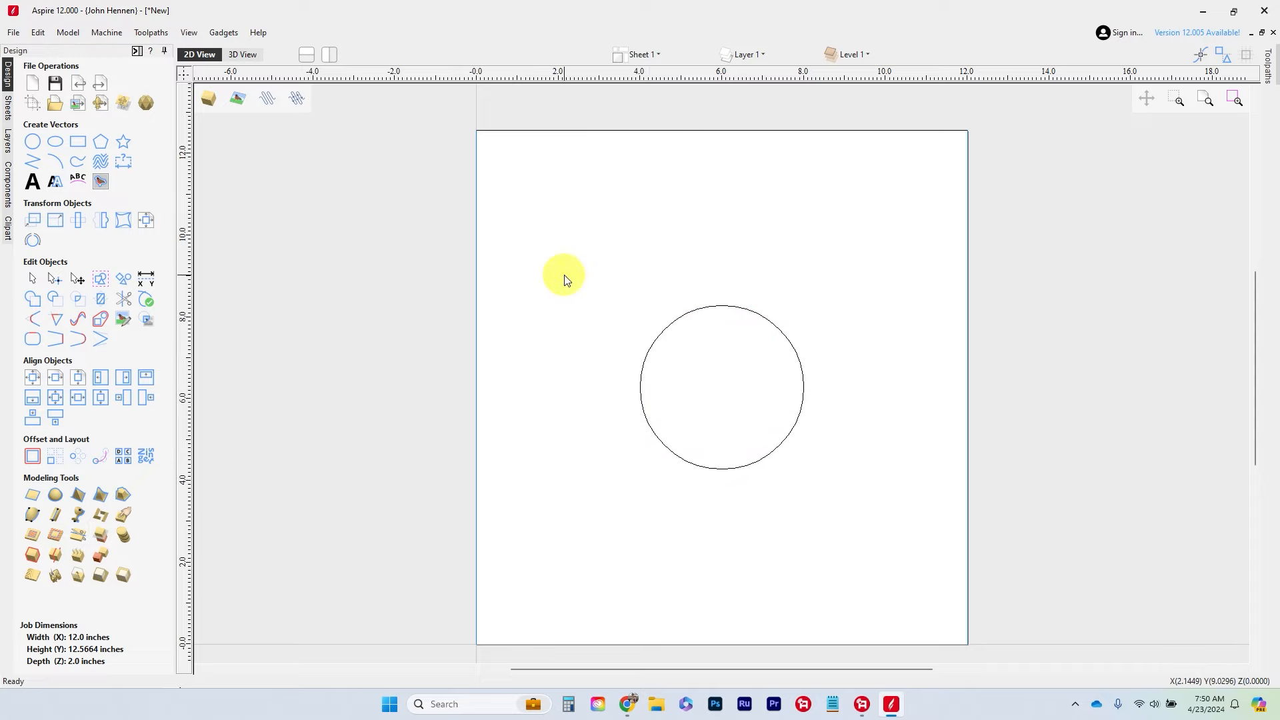
pyautogui.click(32, 140)
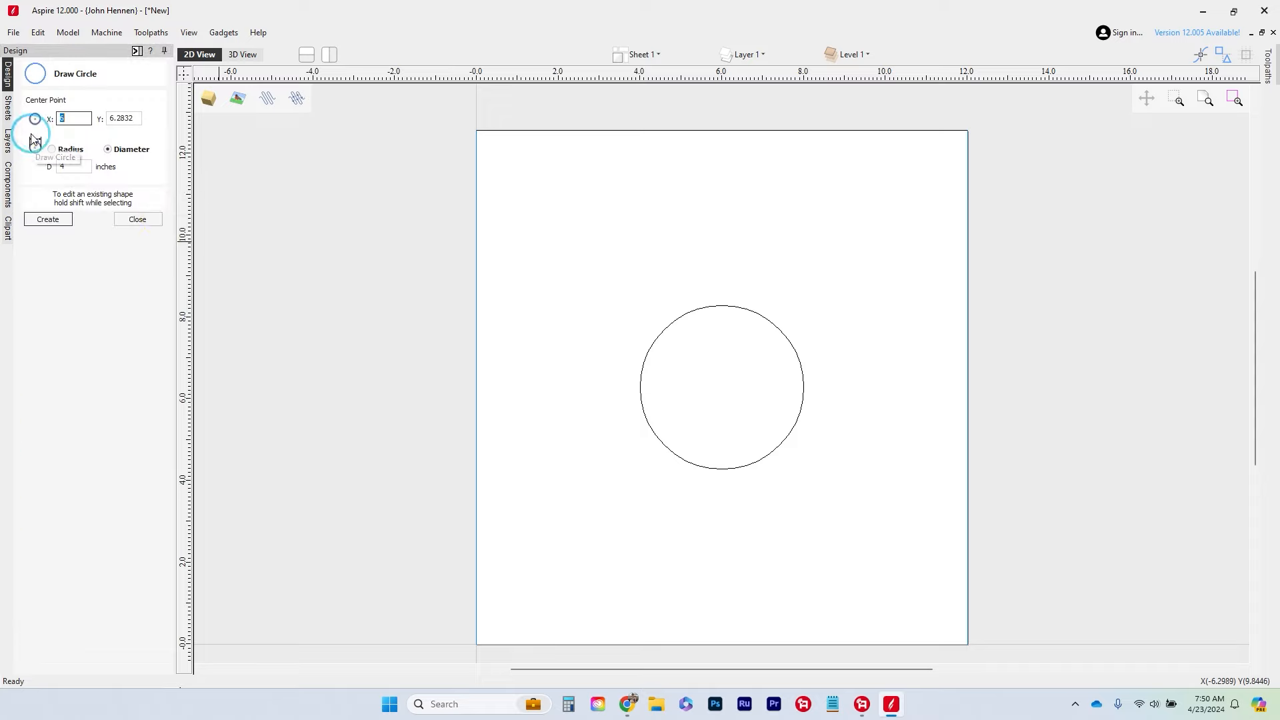
pyautogui.click(722, 388)
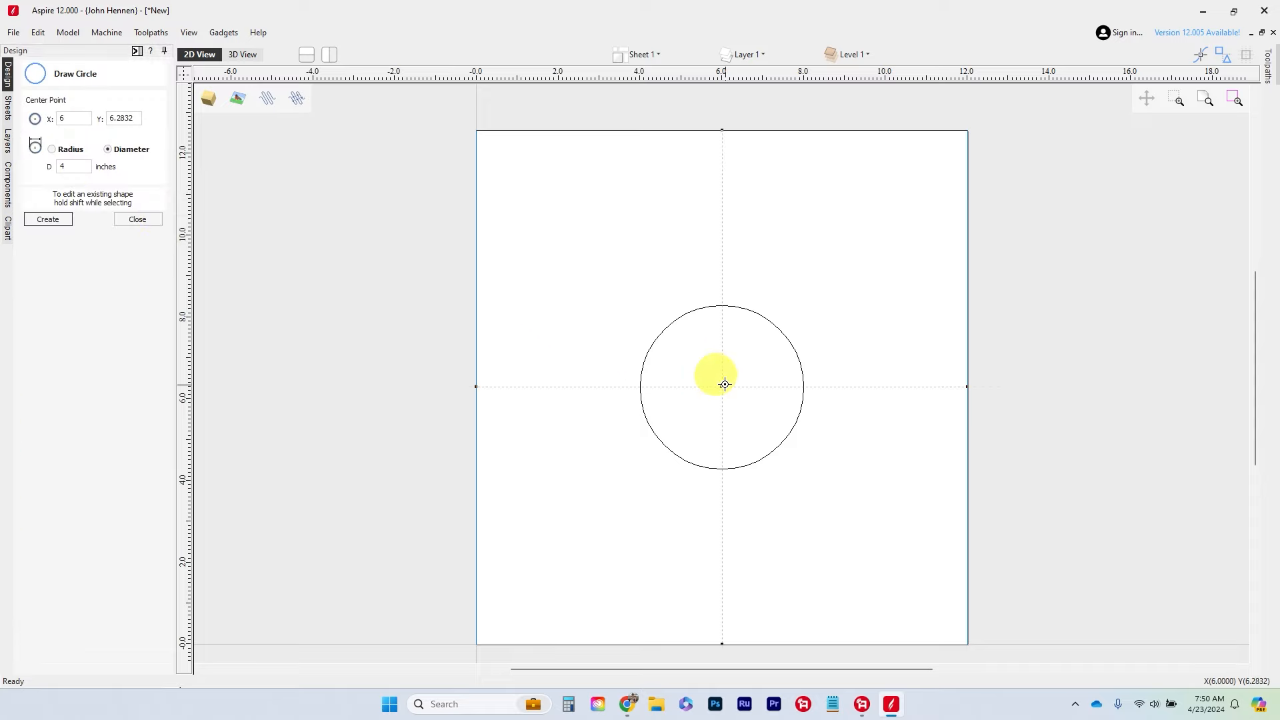
pyautogui.click(728, 385)
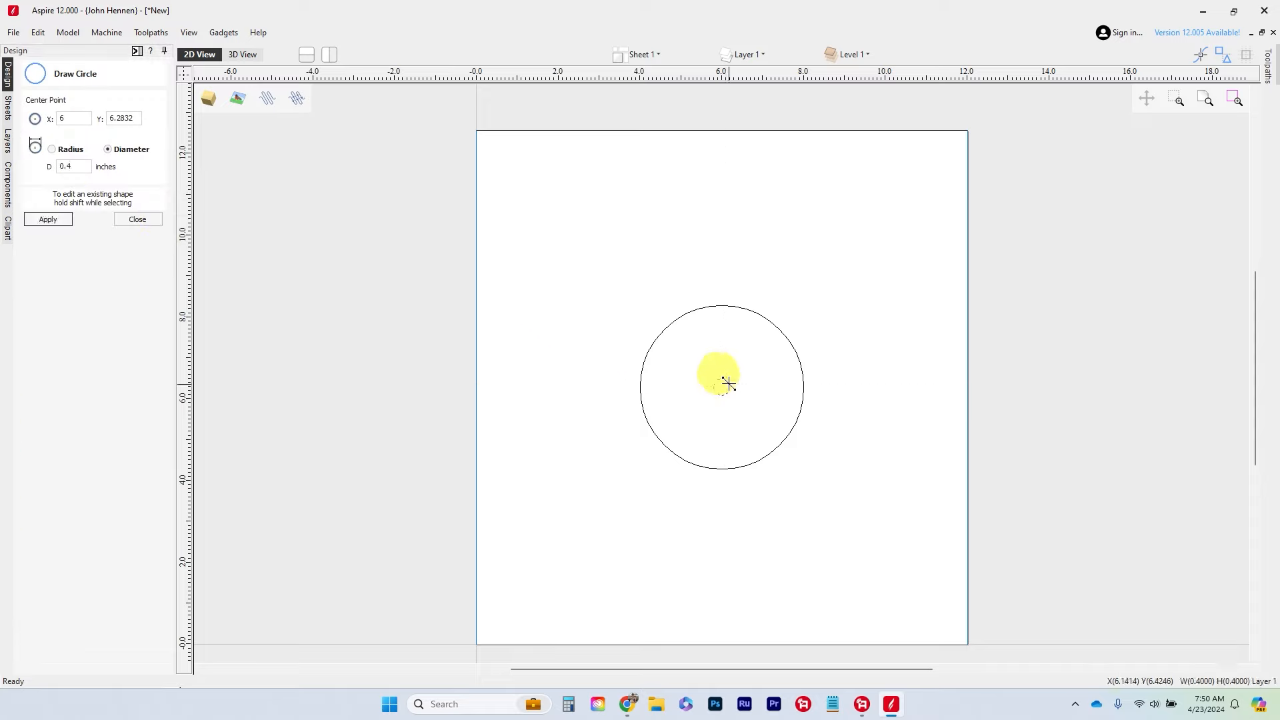
pyautogui.press('Escape')
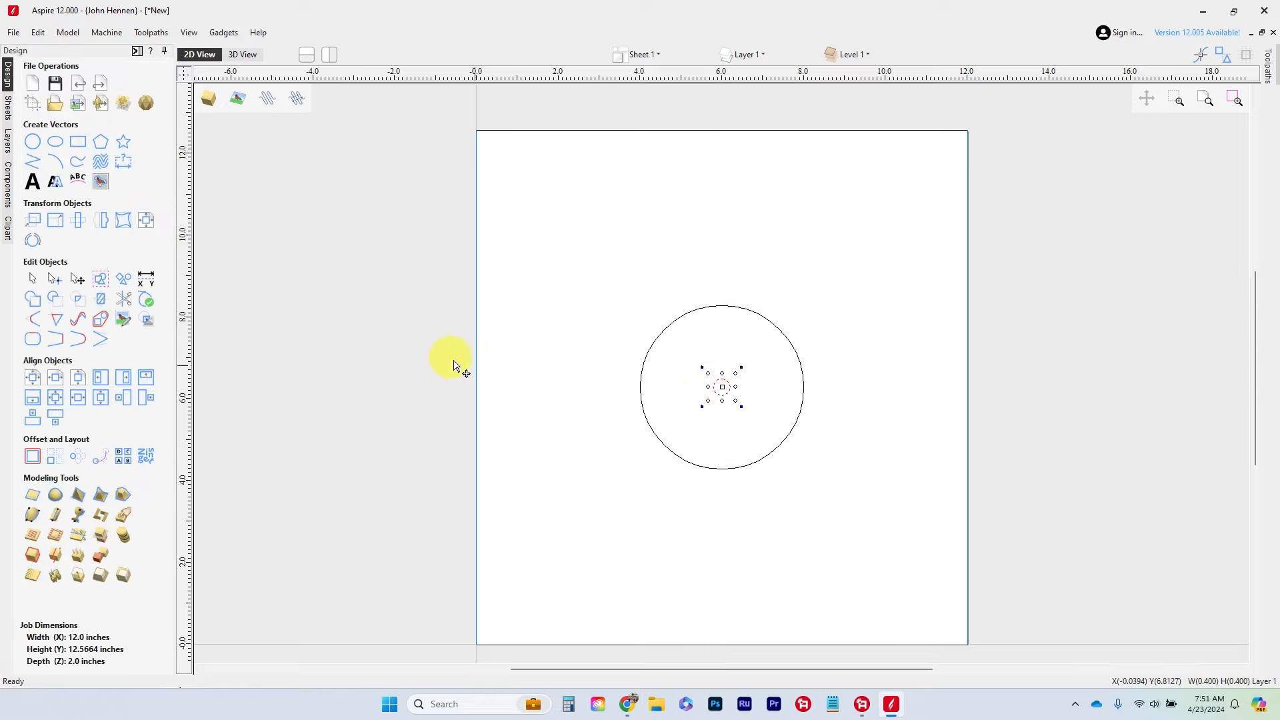
pyautogui.moveTo(707, 400); pyautogui.dragTo(591, 520)
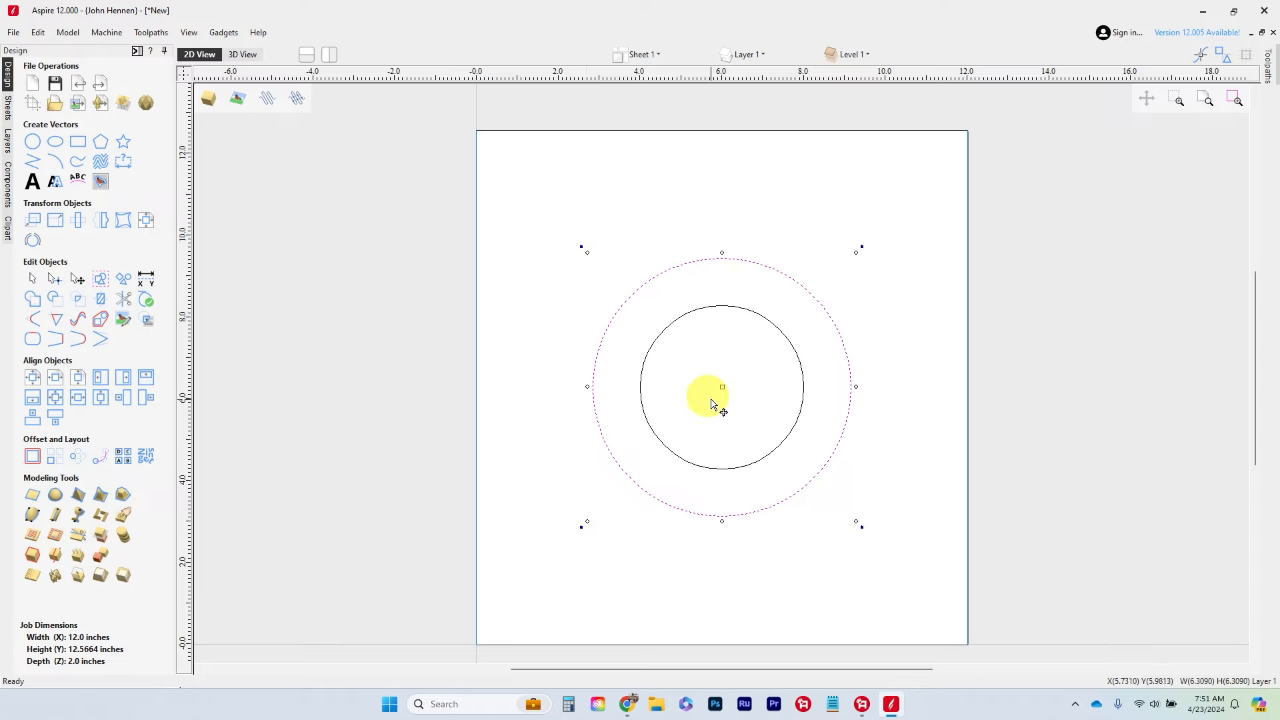
# Select both concentric circles and delete them from the drawing.
pyautogui.press('ctrl')
pyautogui.press('ctrl')
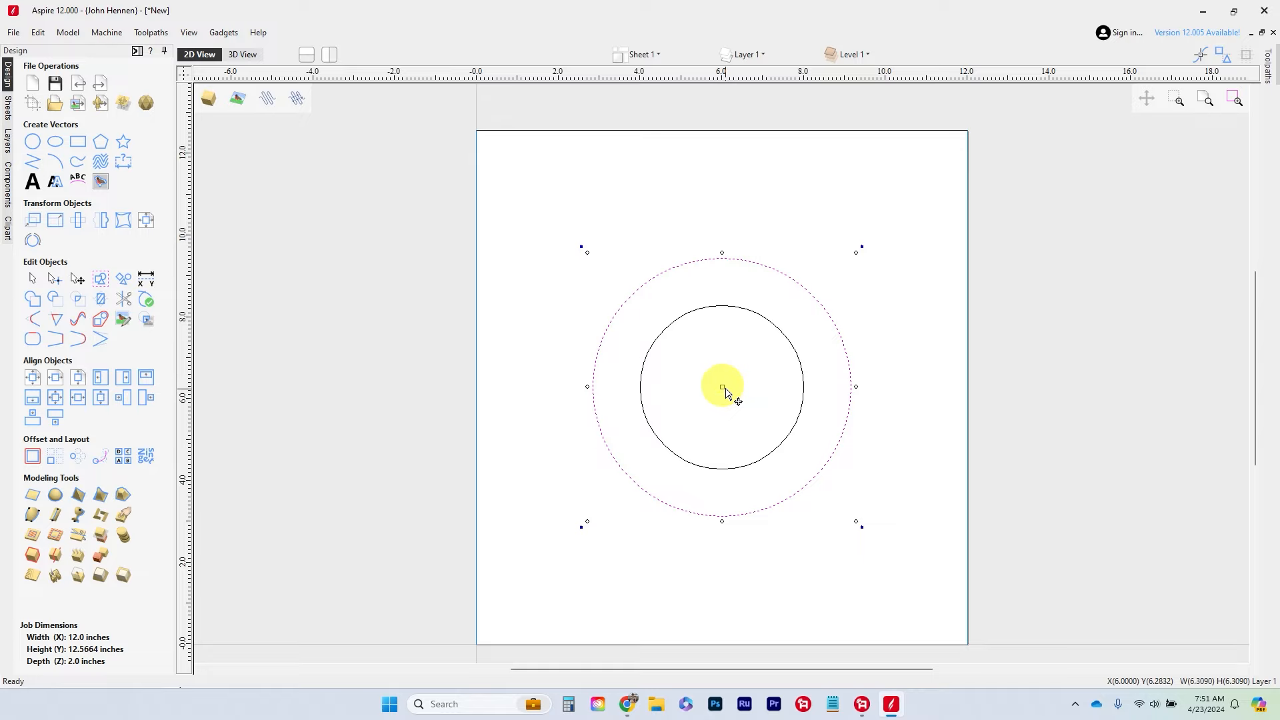
pyautogui.moveTo(808, 537); pyautogui.dragTo(730, 436)
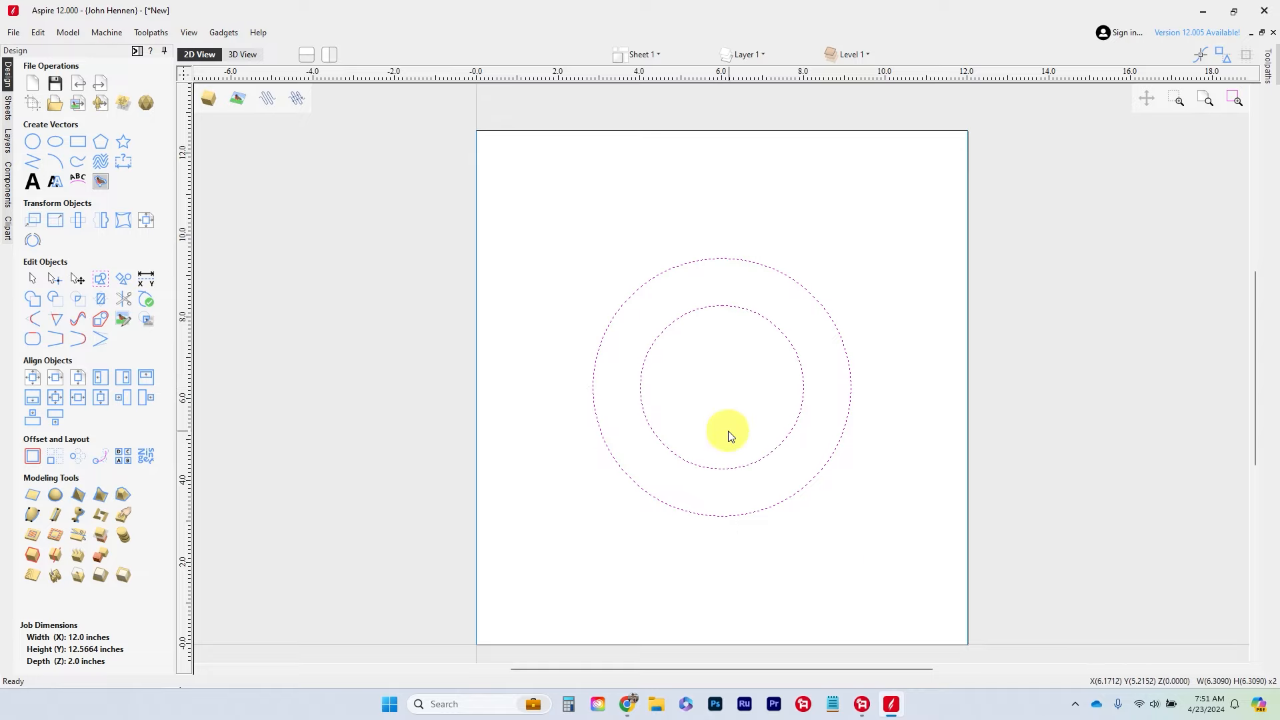
pyautogui.press('Delete')
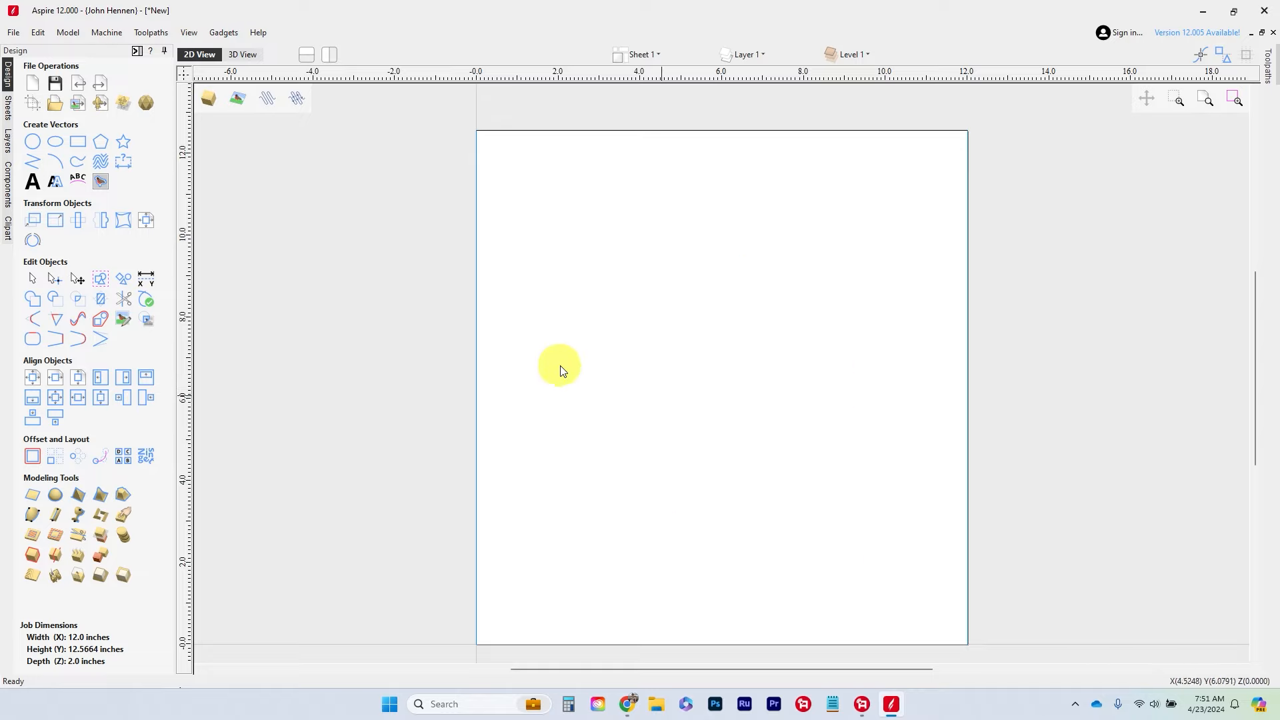
# Import the cab leg4 file from the Desktop as a 3D model.
pyautogui.click(144, 104)
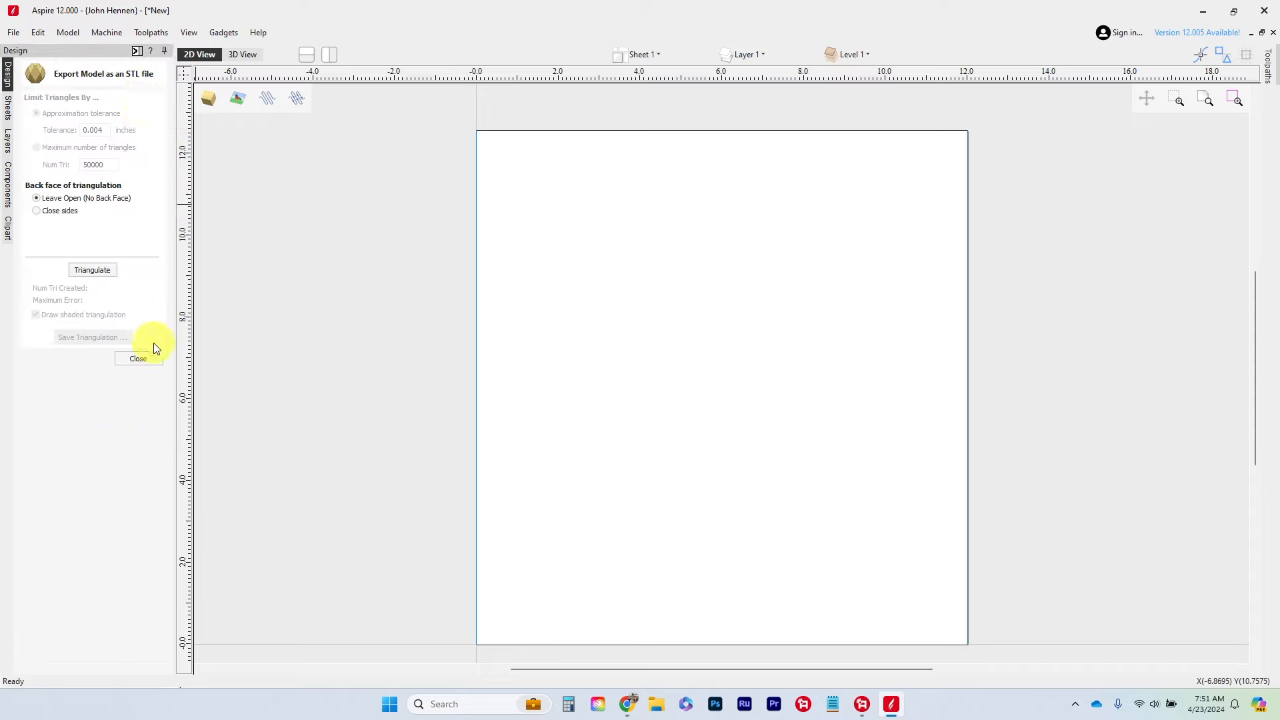
pyautogui.click(142, 360)
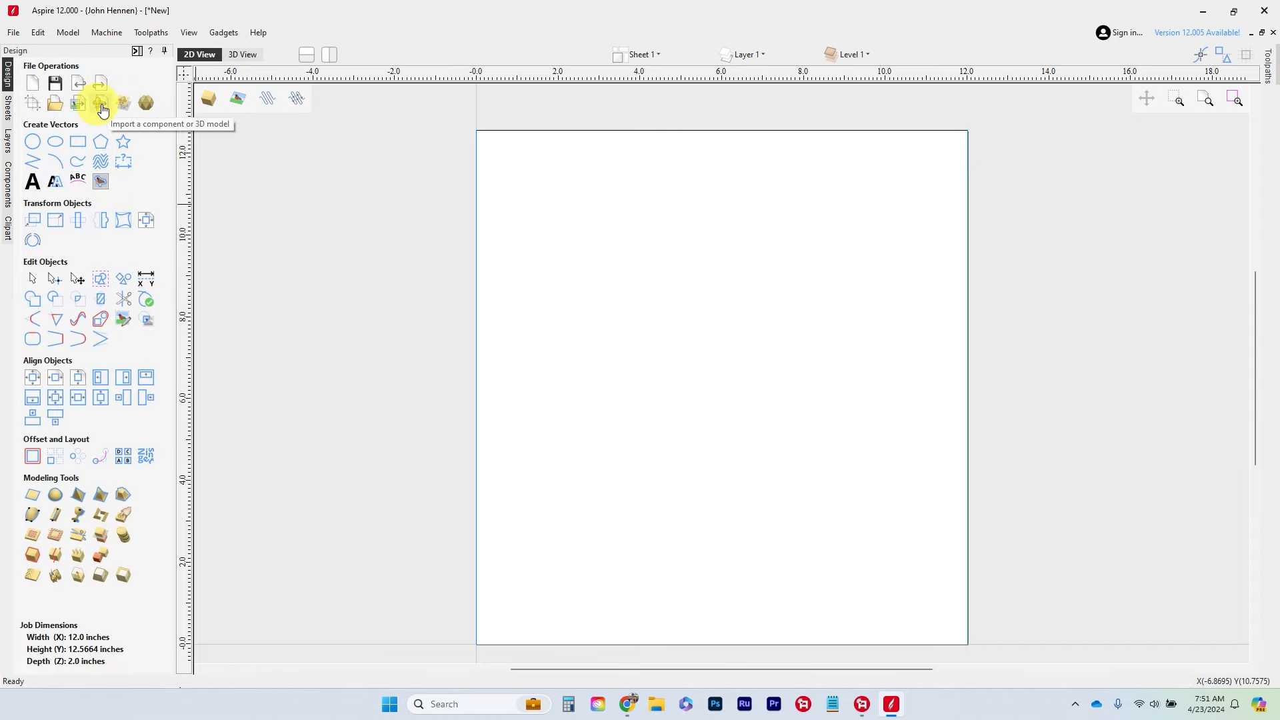
pyautogui.click(100, 104)
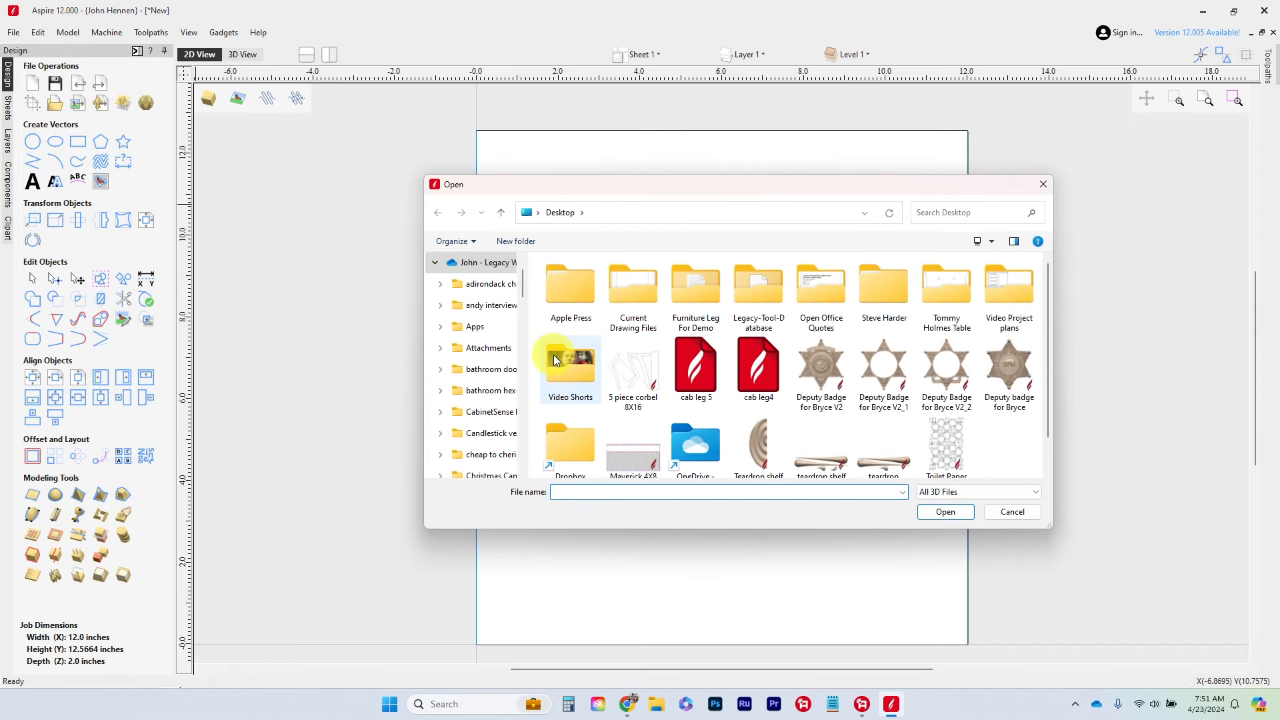
pyautogui.doubleClick(744, 365)
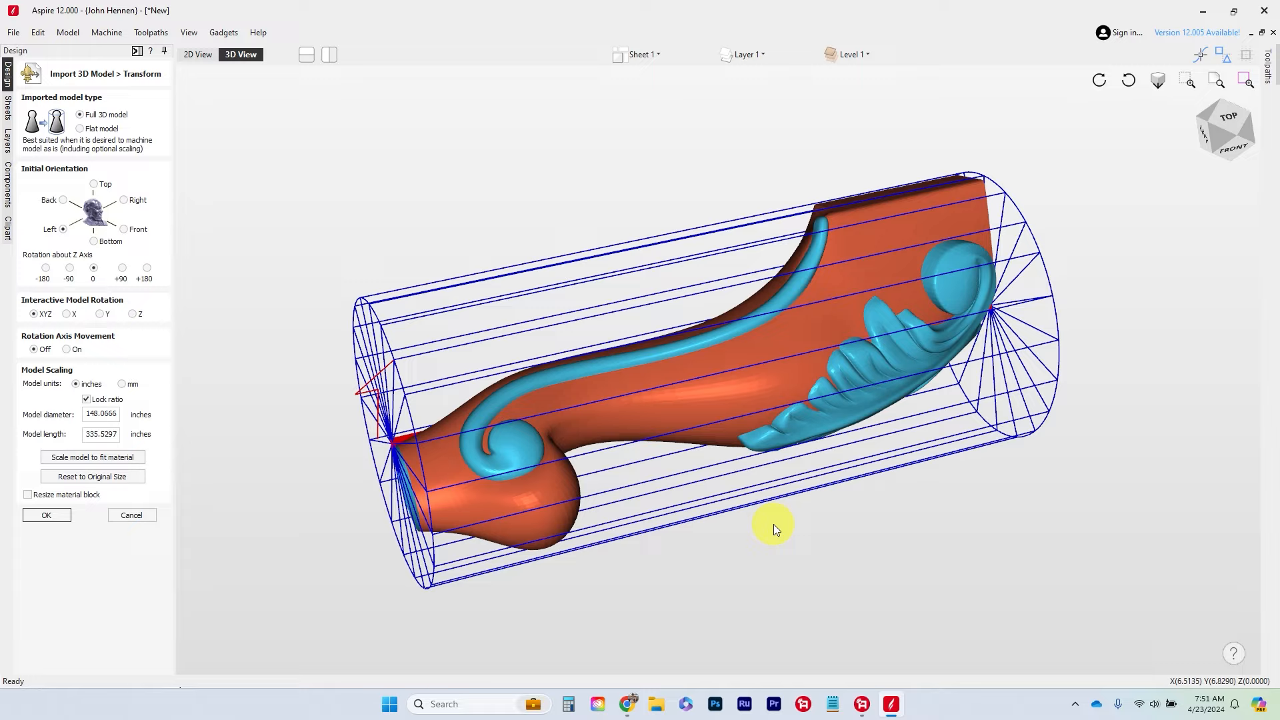
# Rotate the imported leg interactively to line up its length with the cylinder's rotation axis.
pyautogui.moveTo(773, 527); pyautogui.dragTo(704, 316)
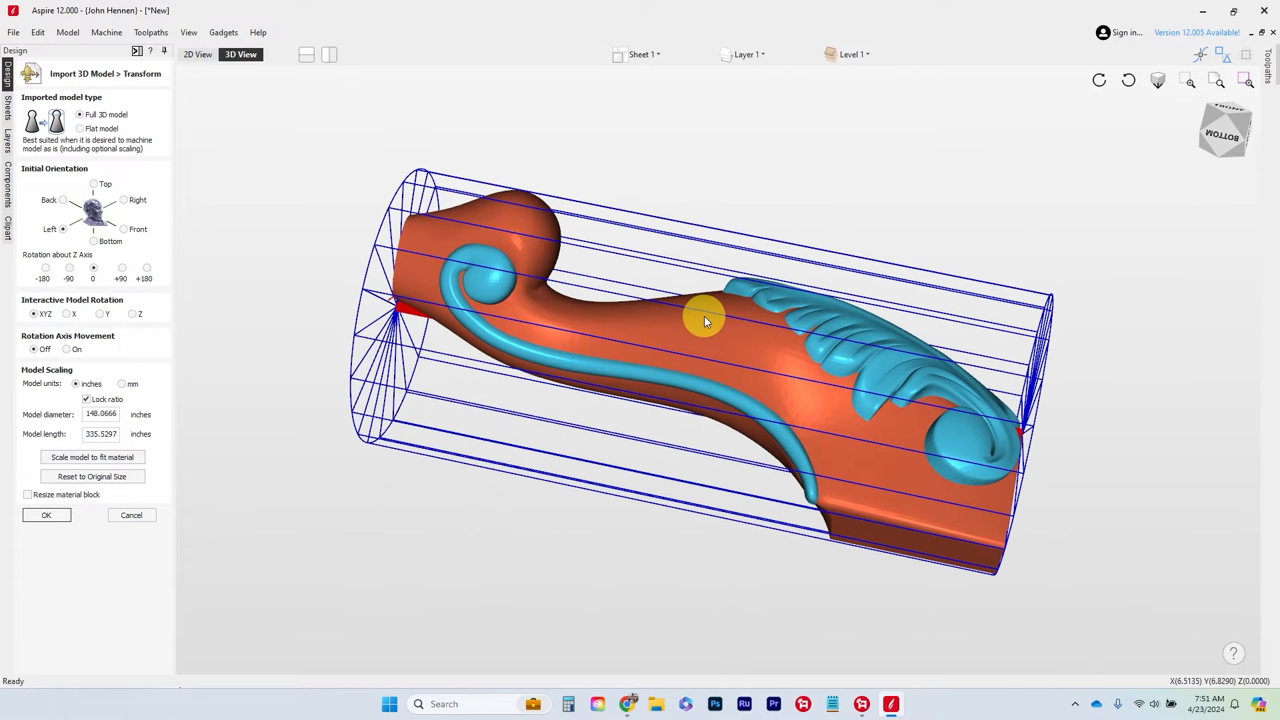
pyautogui.click(1219, 142)
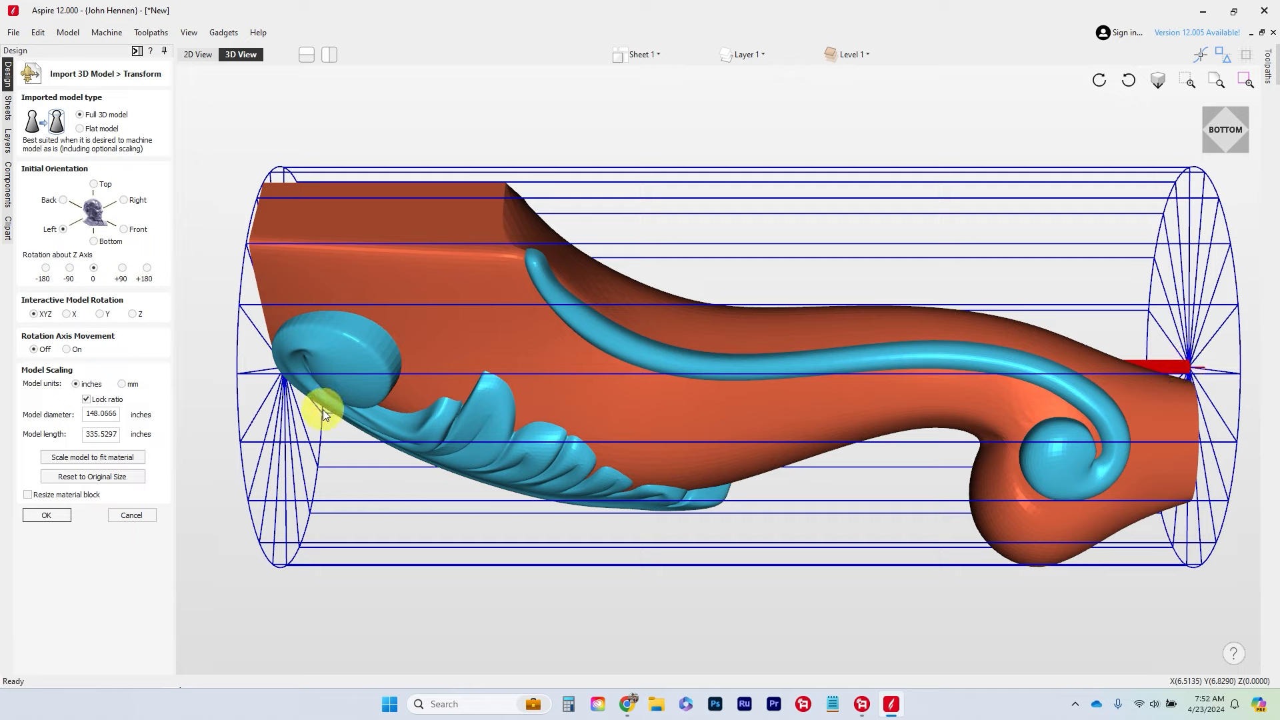
pyautogui.moveTo(323, 409)
pyautogui.mouseDown()
pyautogui.moveTo(362, 404)
pyautogui.moveTo(345, 411)
pyautogui.mouseUp()
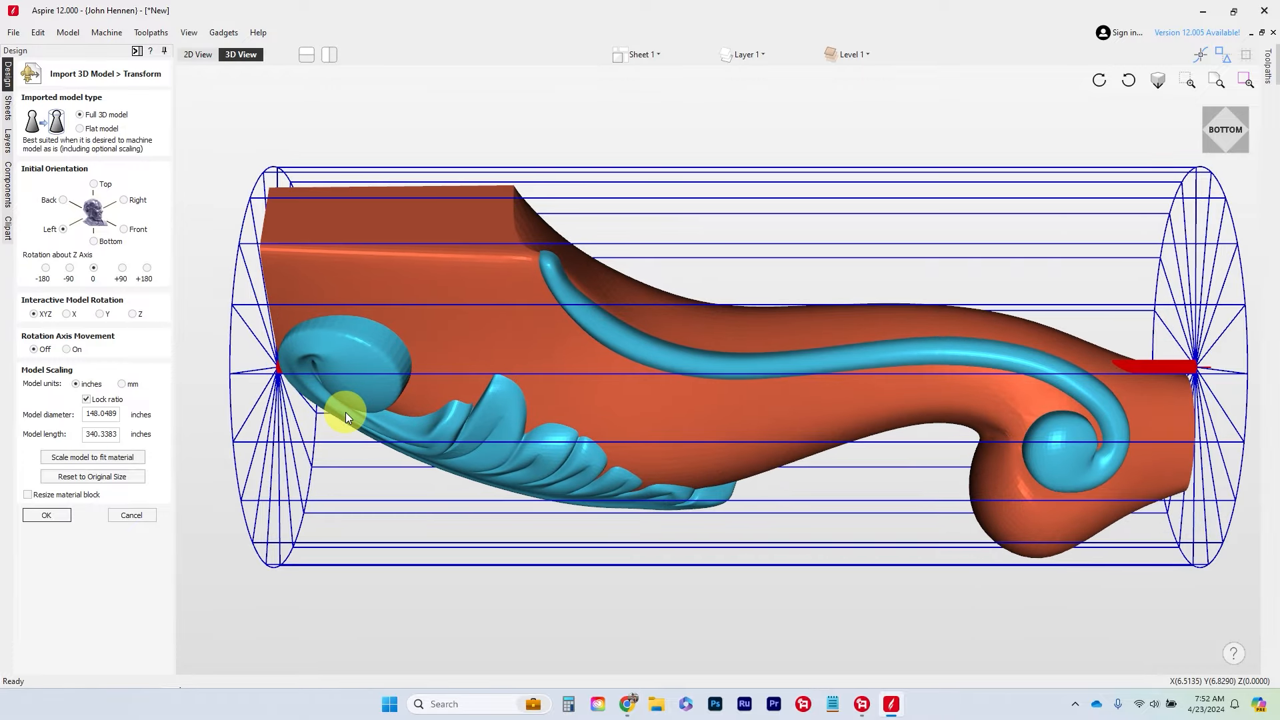
pyautogui.moveTo(284, 460); pyautogui.dragTo(886, 421)
pyautogui.moveTo(705, 413); pyautogui.dragTo(761, 478)
pyautogui.moveTo(770, 352); pyautogui.dragTo(930, 336)
pyautogui.moveTo(1012, 316); pyautogui.dragTo(572, 423)
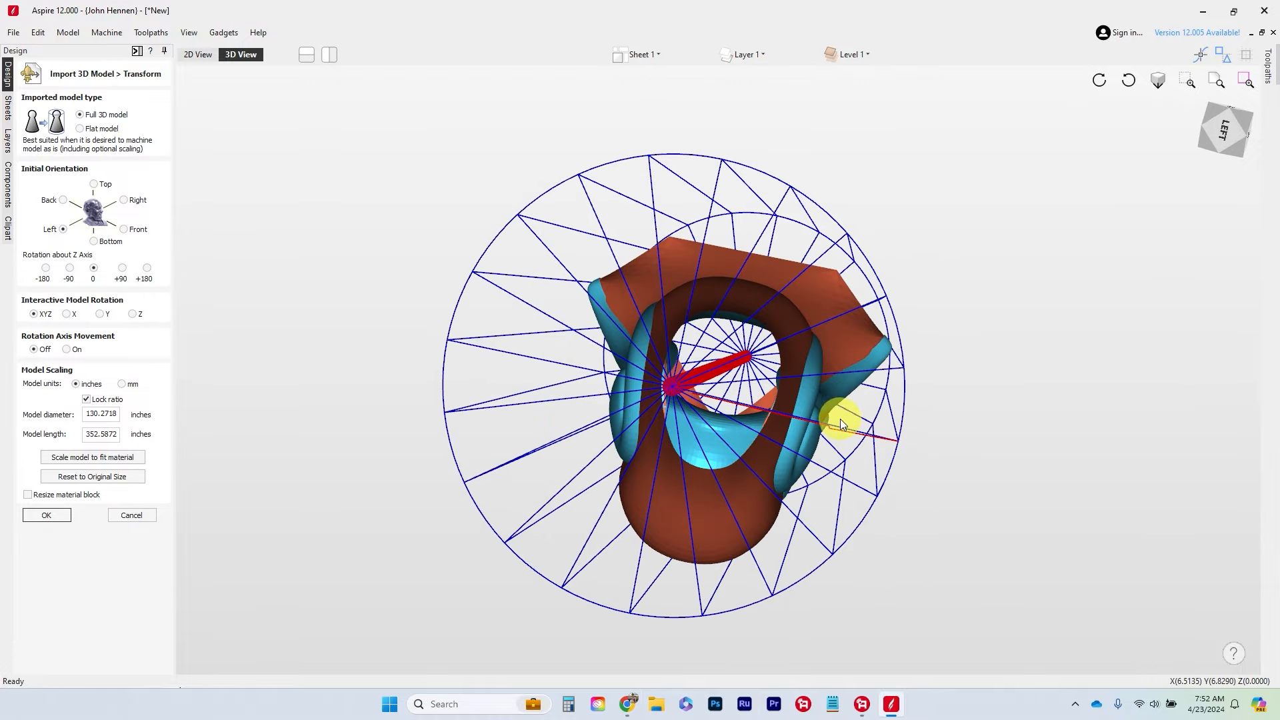
pyautogui.moveTo(860, 423); pyautogui.dragTo(844, 421)
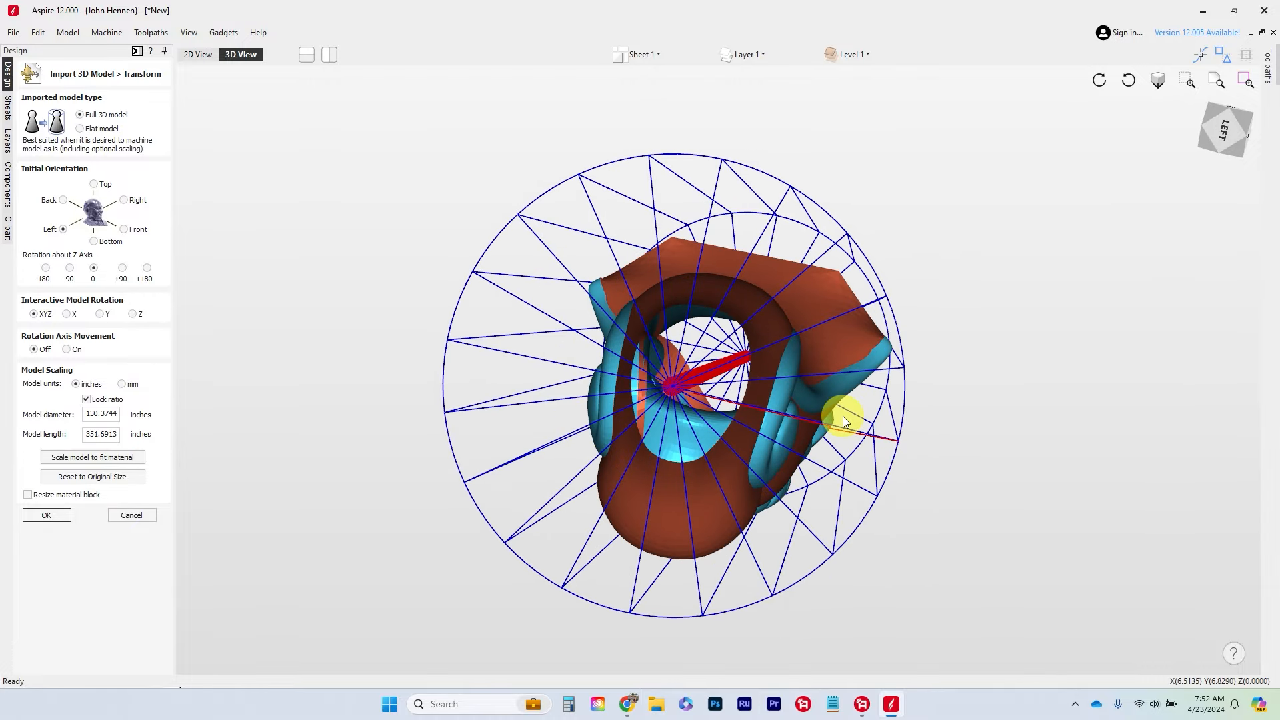
# Fine-tune the leg's rotation in the left end view to center the foot on the rotation axis, and check the opposite end.
pyautogui.click(1215, 130)
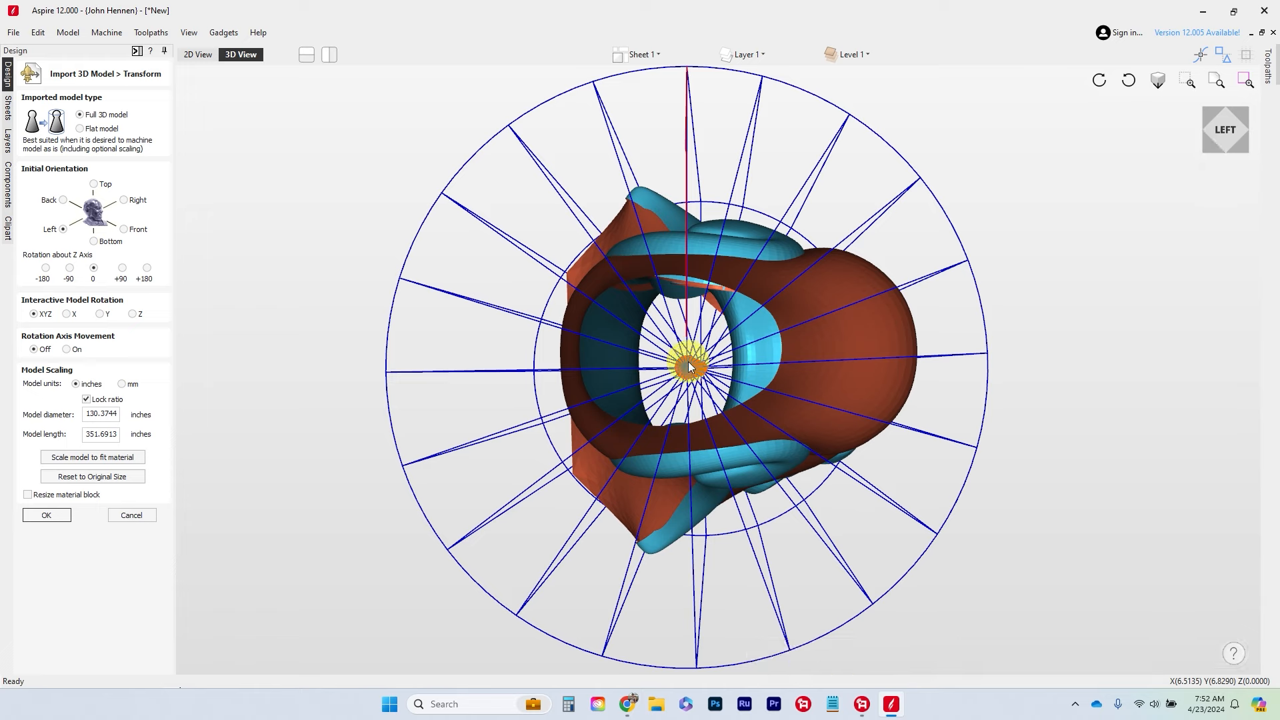
pyautogui.moveTo(680, 342); pyautogui.dragTo(791, 373)
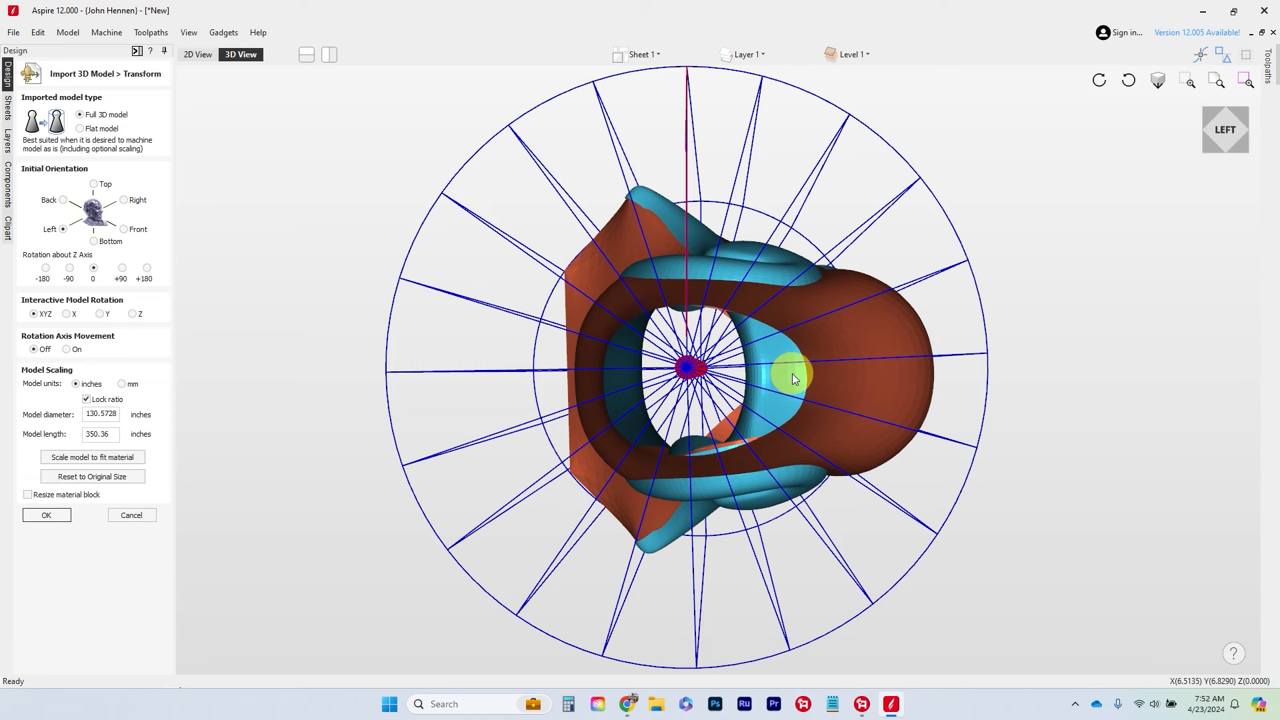
pyautogui.moveTo(833, 380); pyautogui.dragTo(826, 384)
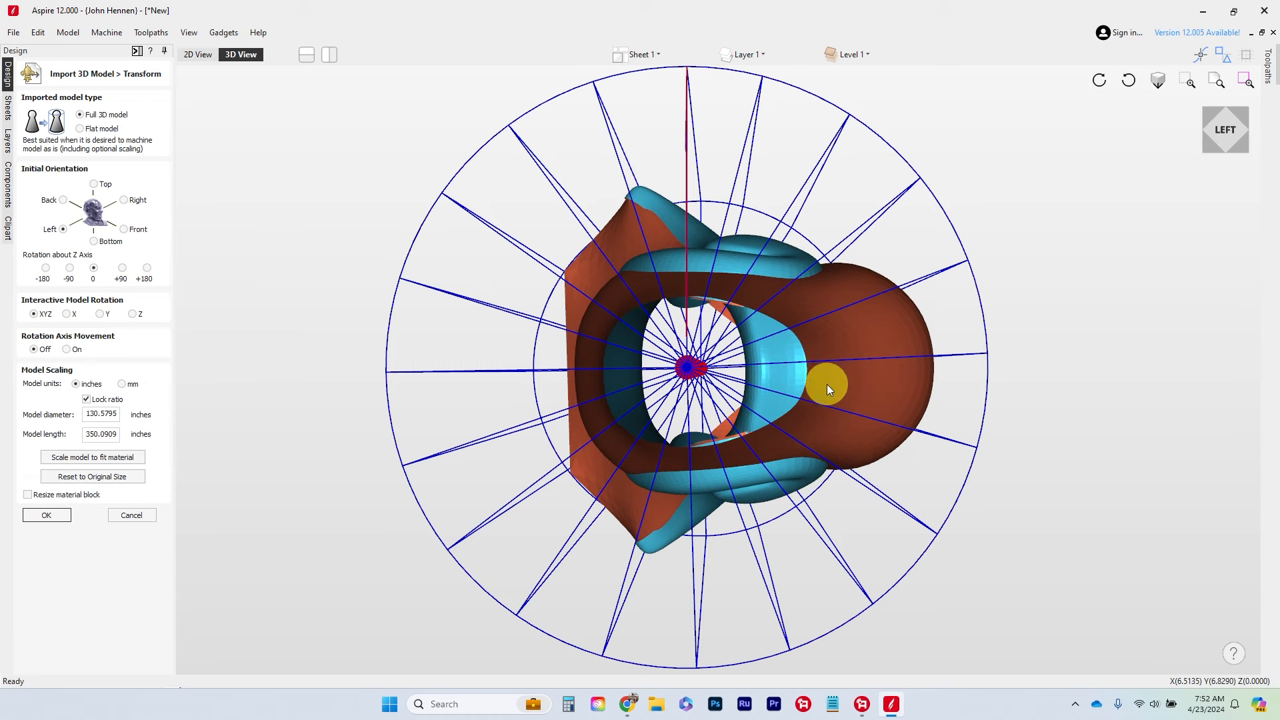
pyautogui.moveTo(715, 516); pyautogui.dragTo(690, 541)
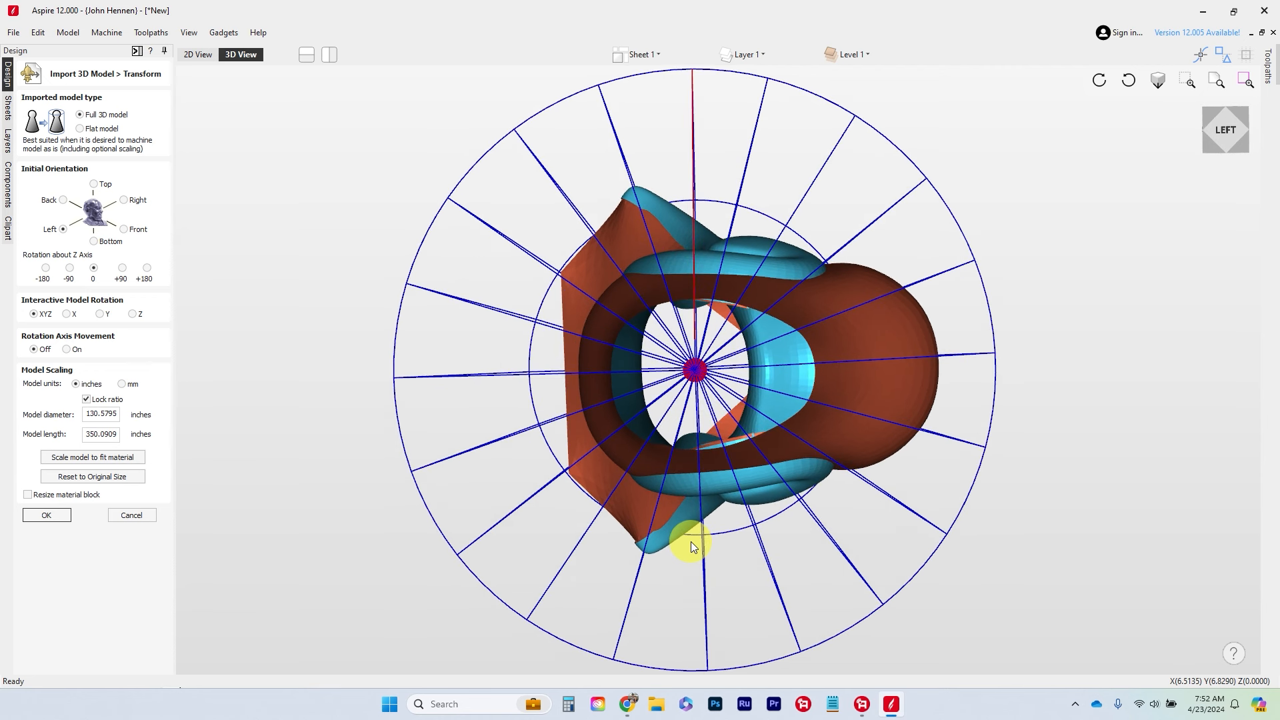
pyautogui.moveTo(723, 304); pyautogui.dragTo(654, 309)
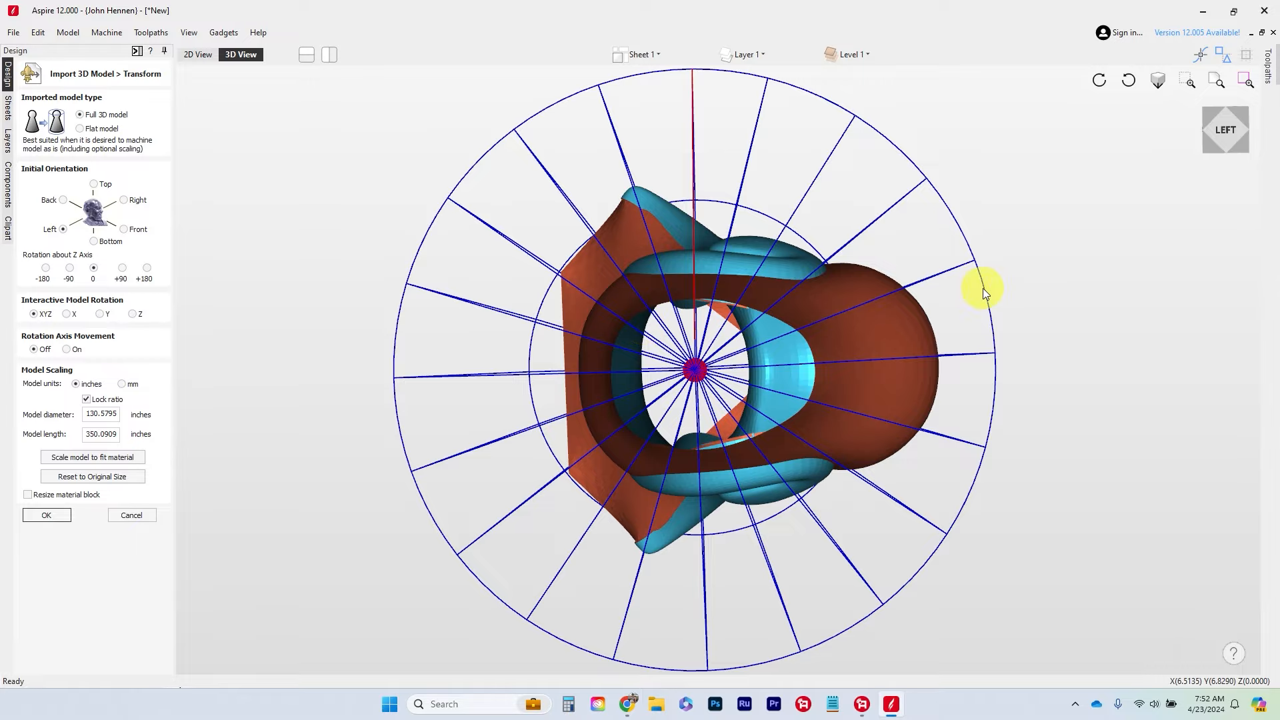
pyautogui.click(1223, 129)
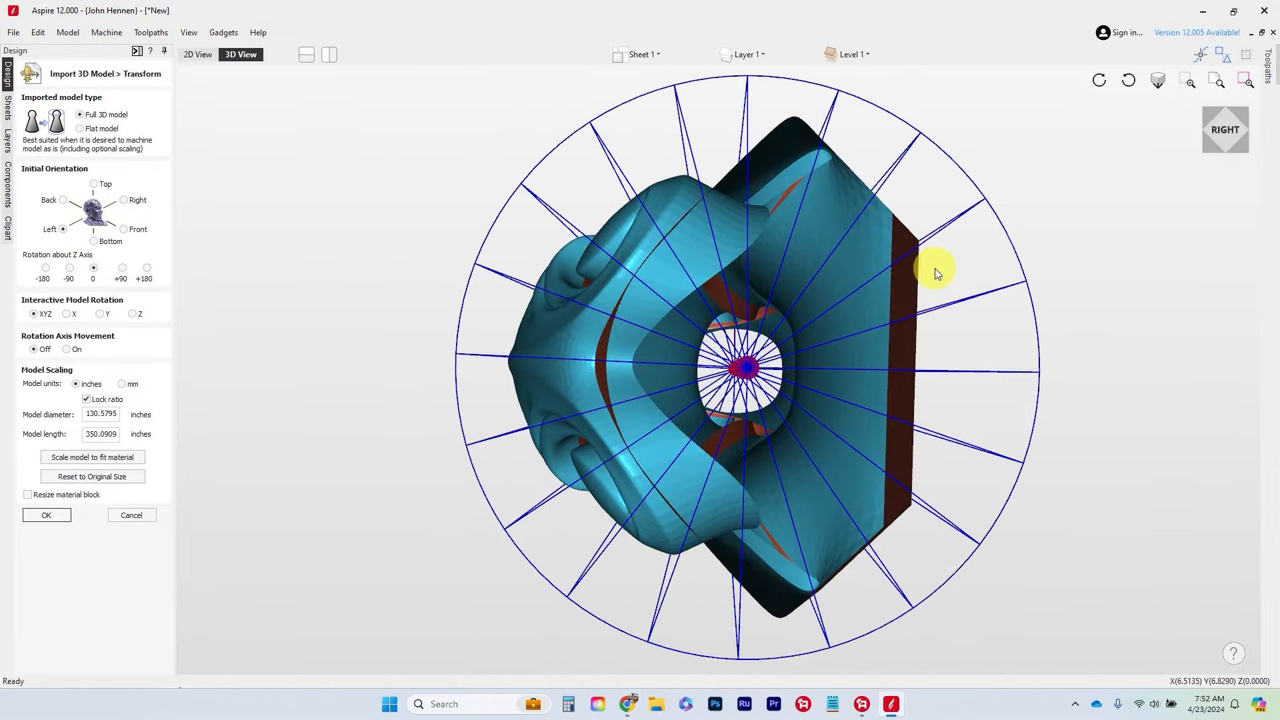
pyautogui.moveTo(749, 371)
pyautogui.mouseDown()
pyautogui.moveTo(1008, 425)
pyautogui.moveTo(865, 462)
pyautogui.moveTo(1037, 274)
pyautogui.moveTo(853, 163)
pyautogui.moveTo(764, 347)
pyautogui.moveTo(762, 206)
pyautogui.moveTo(818, 272)
pyautogui.moveTo(831, 199)
pyautogui.moveTo(461, 457)
pyautogui.mouseUp()
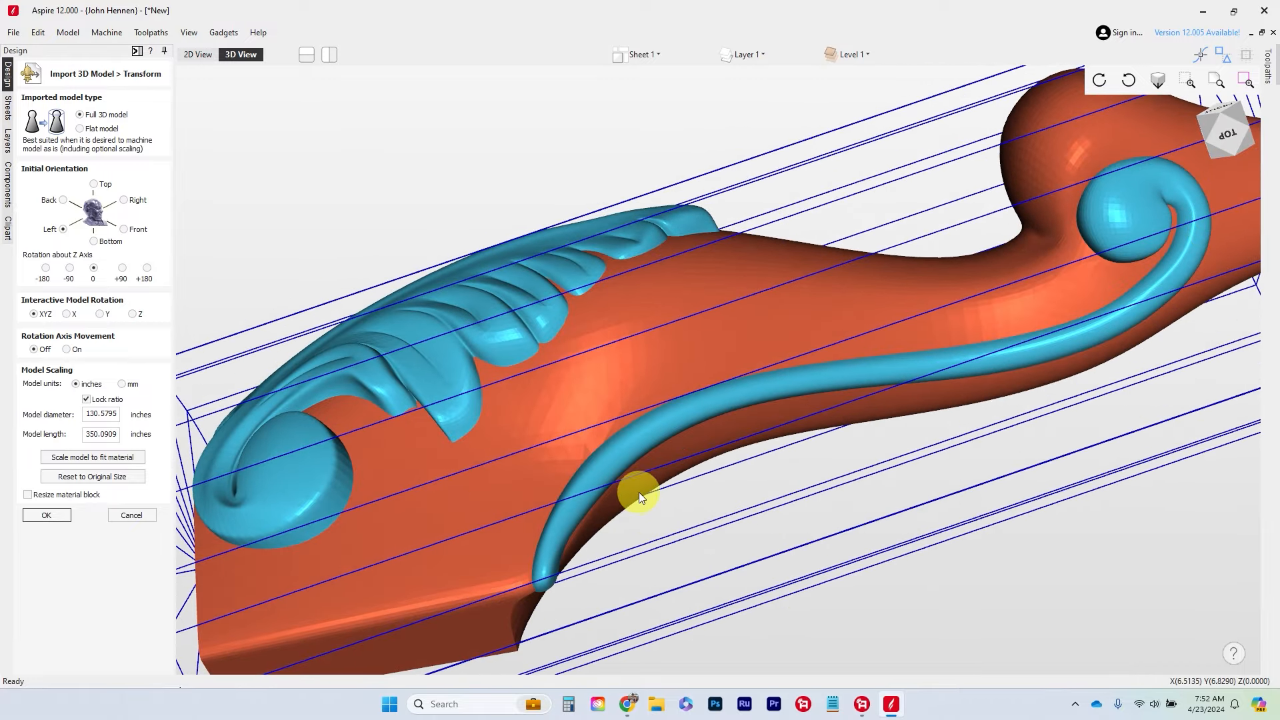
pyautogui.moveTo(638, 492); pyautogui.dragTo(580, 468)
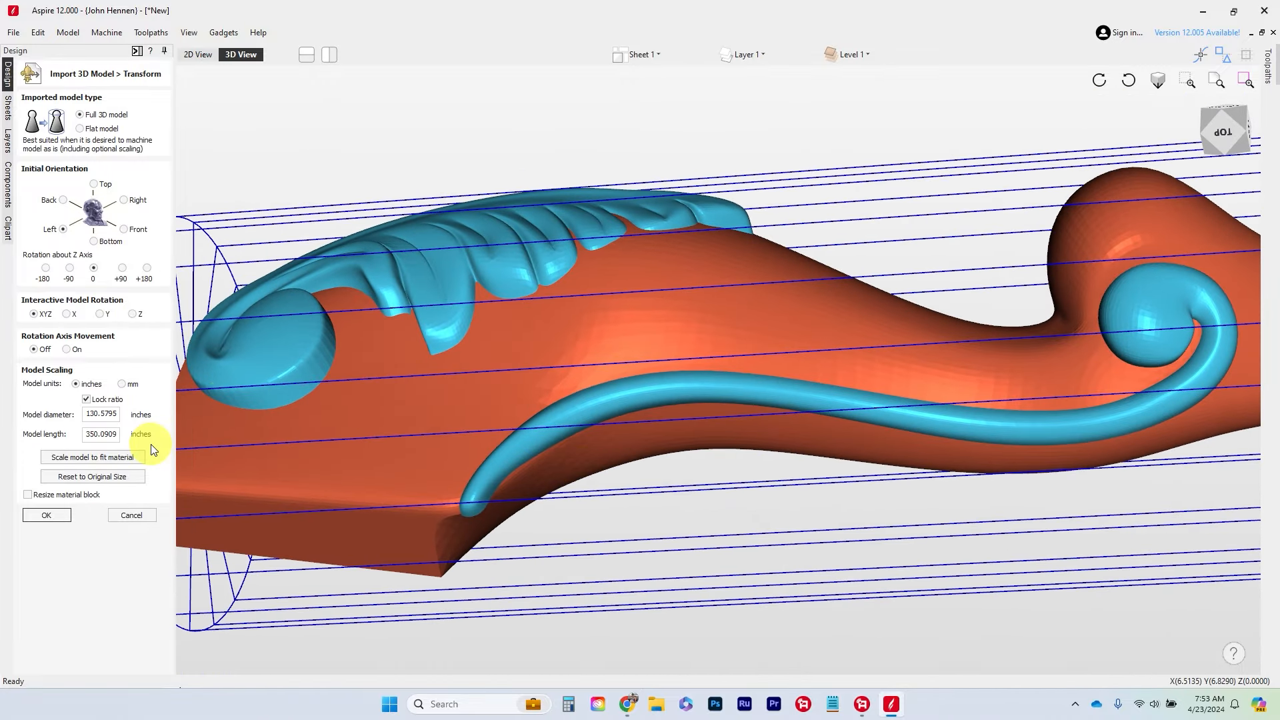
# Scale the imported leg model to fit the cylindrical material block.
pyautogui.click(103, 457)
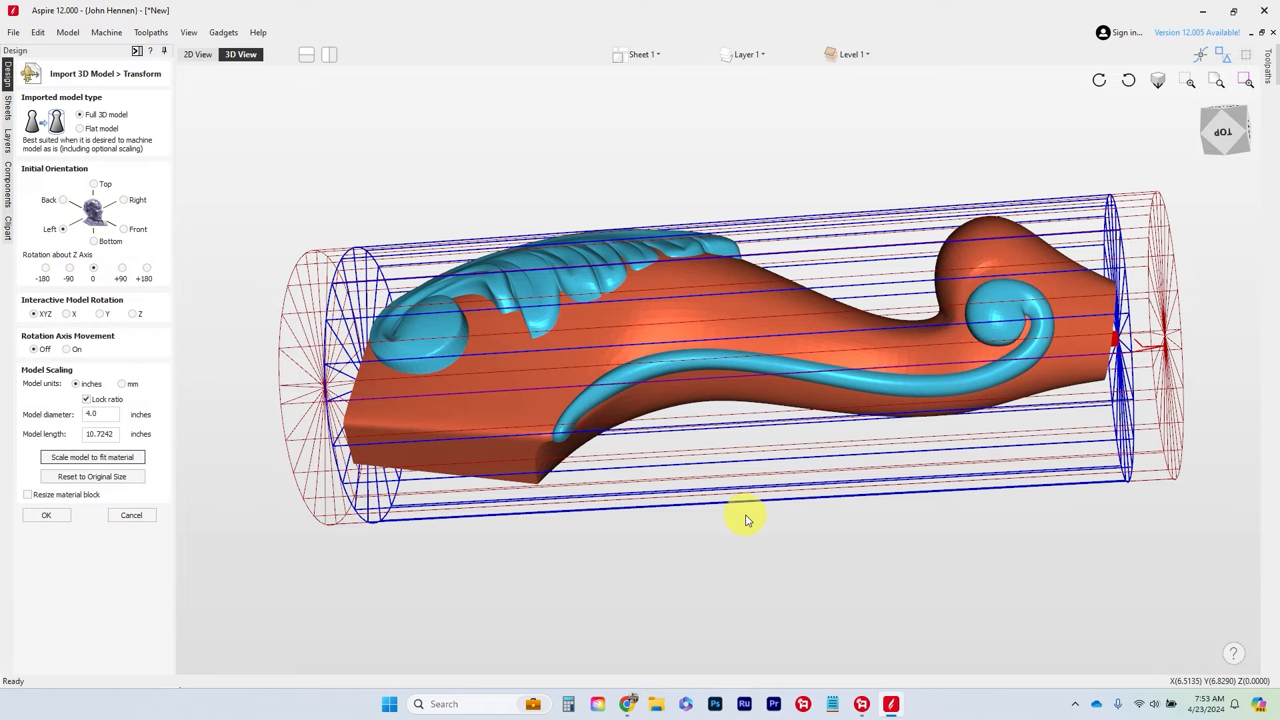
pyautogui.moveTo(745, 515); pyautogui.dragTo(771, 488)
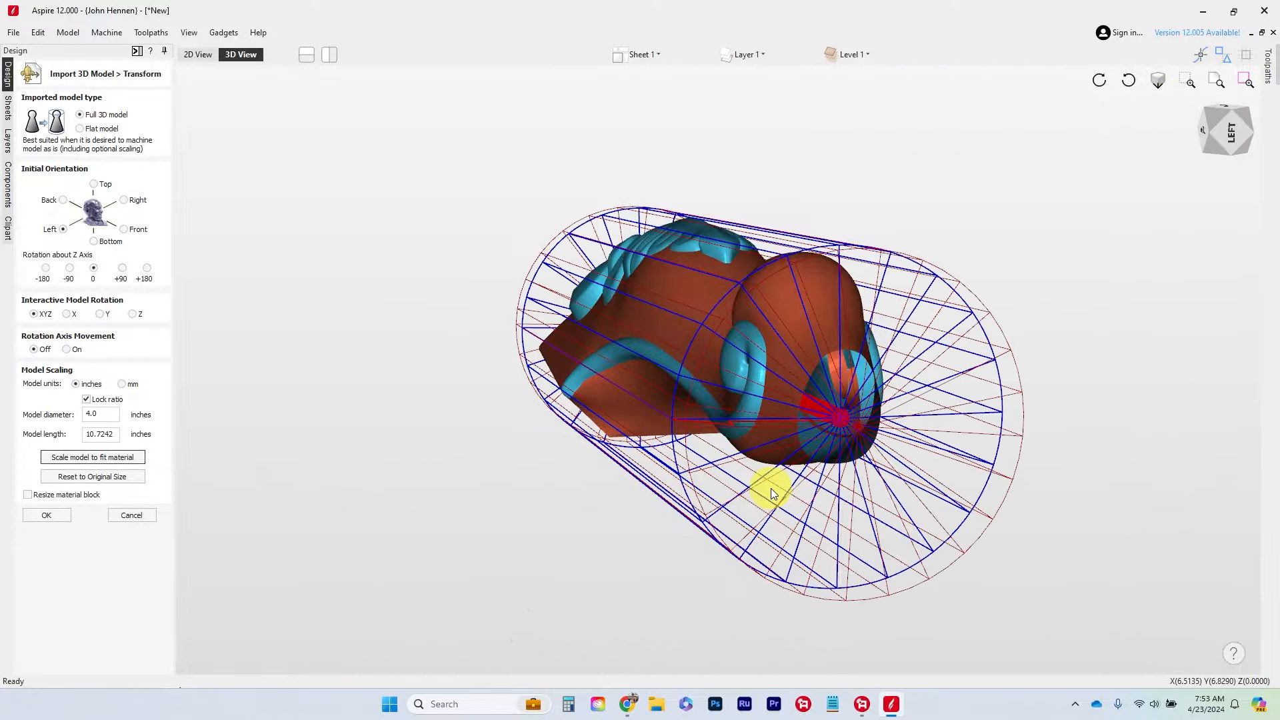
pyautogui.moveTo(1116, 360); pyautogui.dragTo(1022, 321)
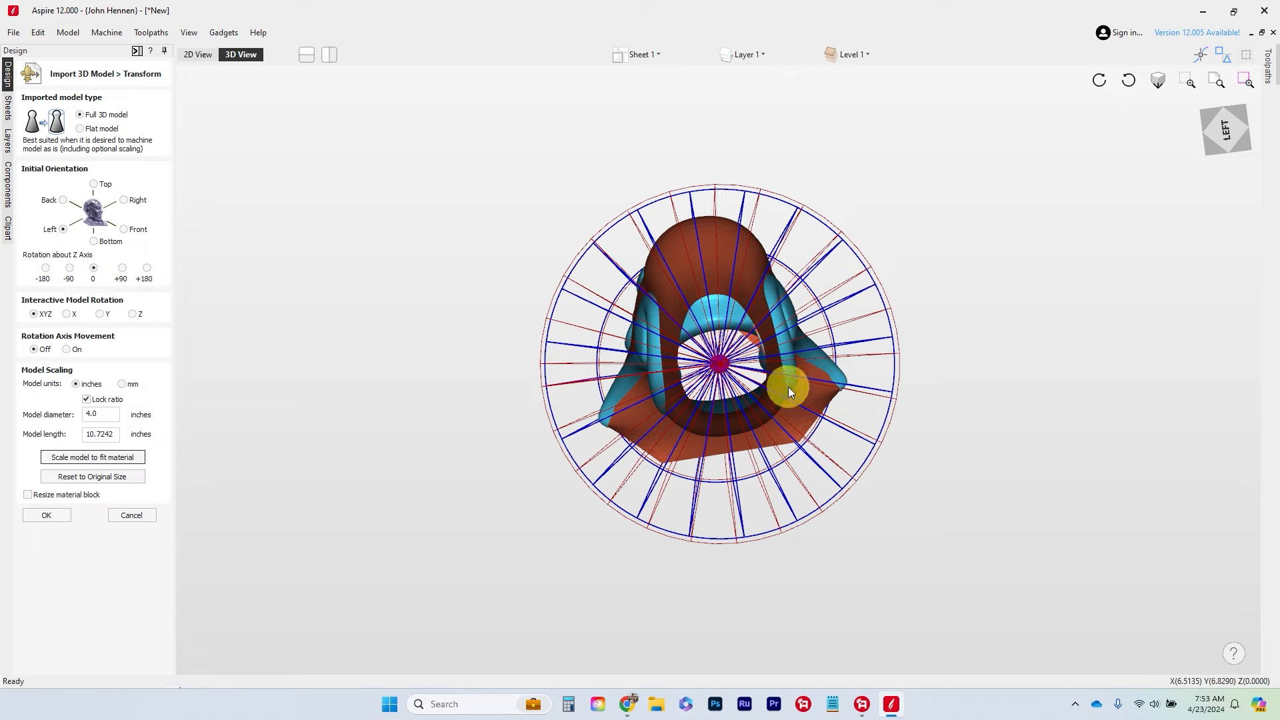
# Set the leg's rotation about the Z axis to +180 in the top view and accept the transform.
pyautogui.click(1225, 132)
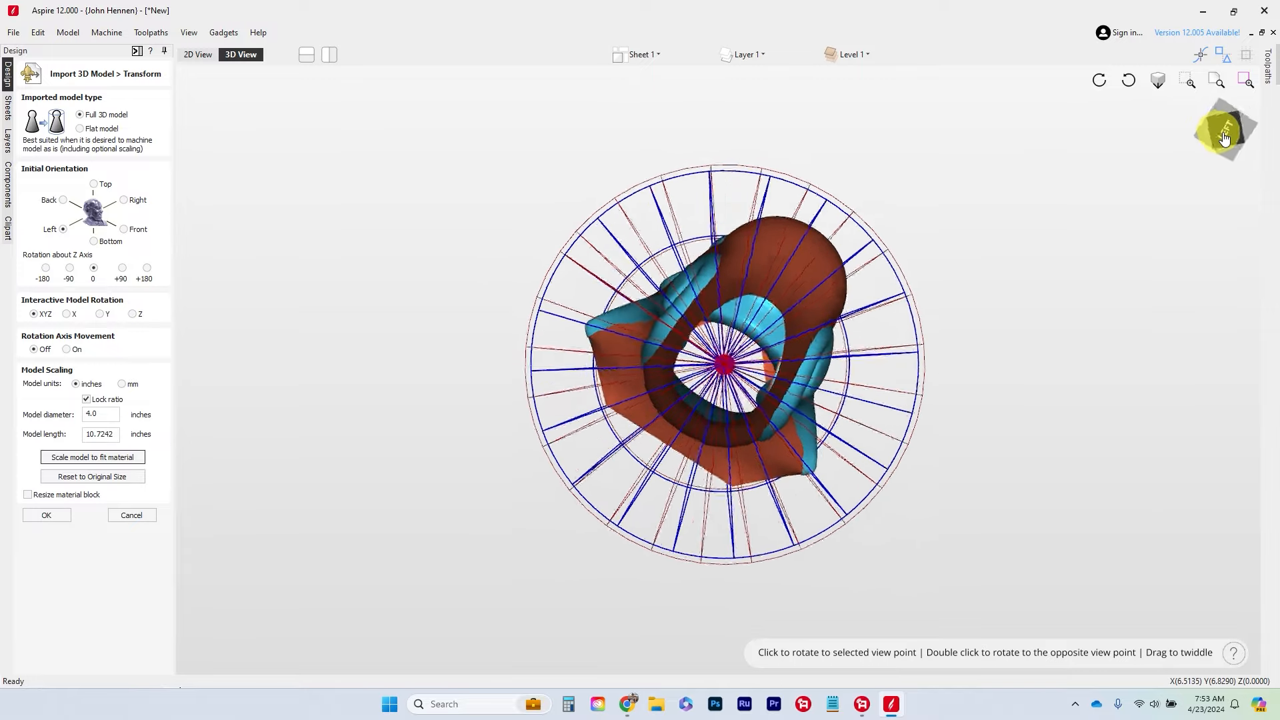
pyautogui.click(1228, 122)
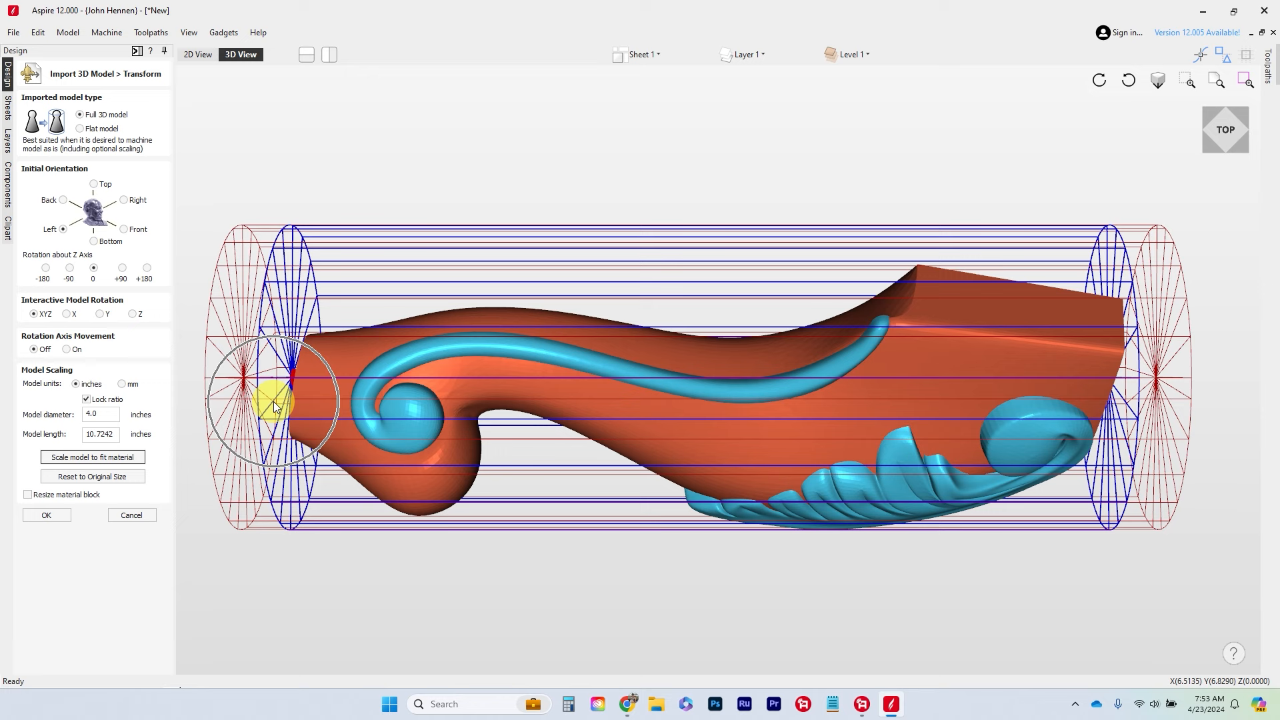
pyautogui.click(147, 268)
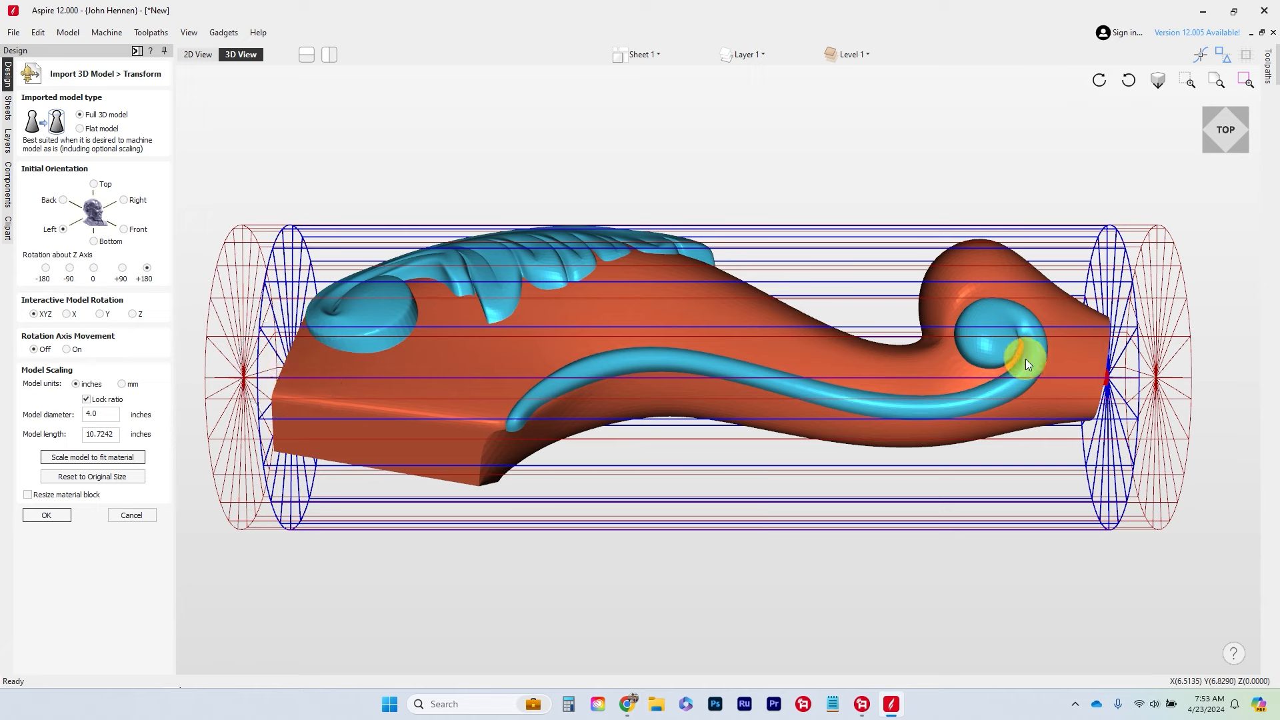
pyautogui.click(1110, 373)
pyautogui.click(47, 518)
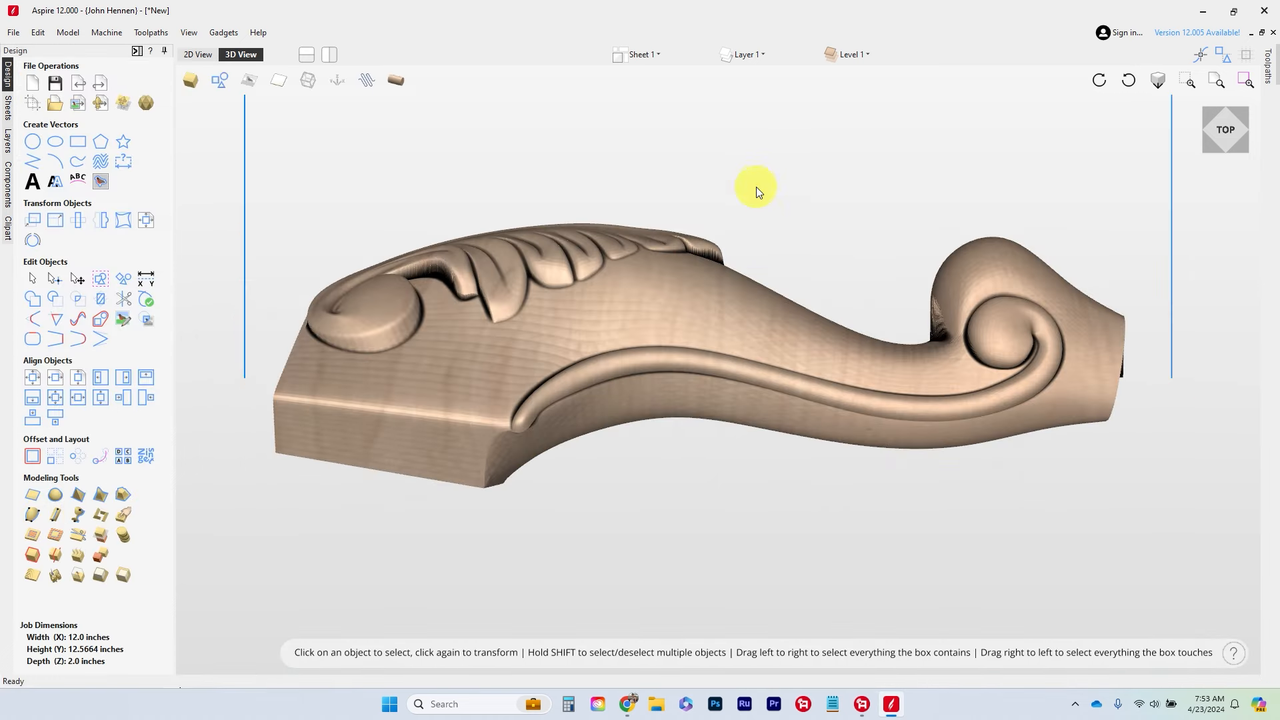
# Inspect the imported leg component in 3D and display its unwrapped relief in the 2D view.
pyautogui.moveTo(742, 195); pyautogui.dragTo(689, 309)
pyautogui.scroll(-5, 689, 309)
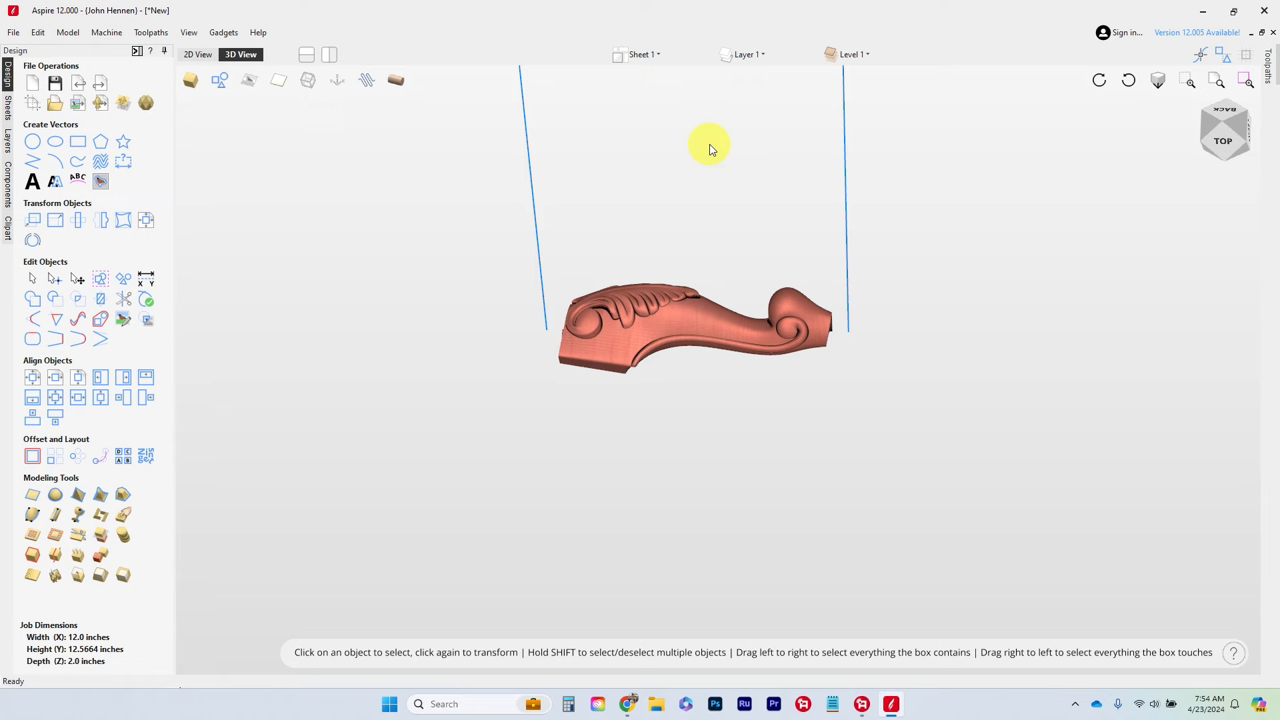
pyautogui.click(198, 54)
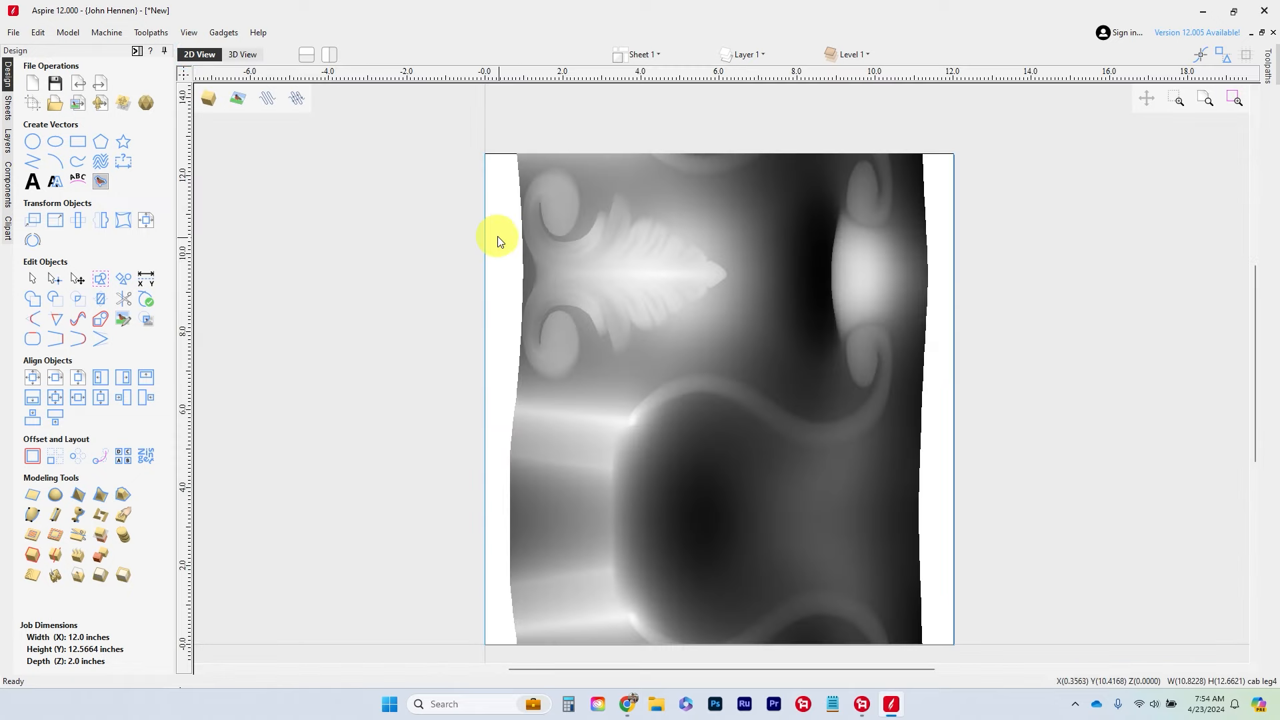
# Inspect the carved leg model in 3D from several angles with the vectors hidden.
pyautogui.click(954, 280)
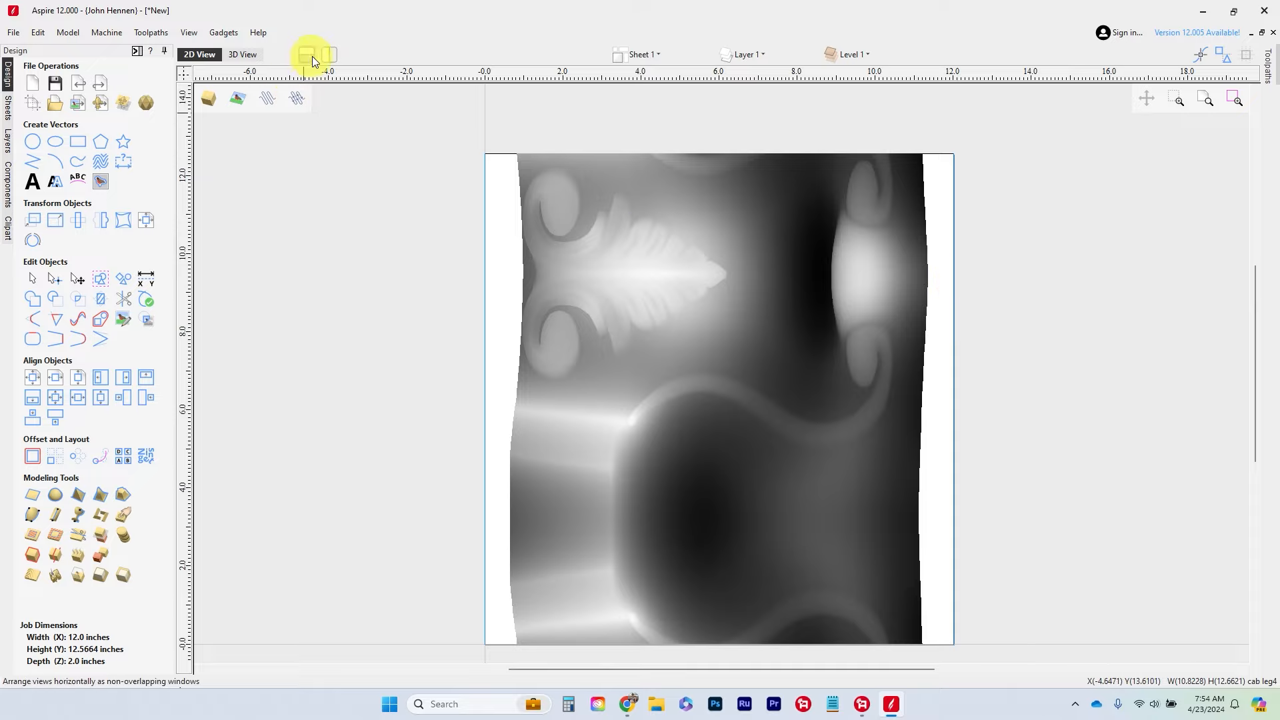
pyautogui.click(242, 55)
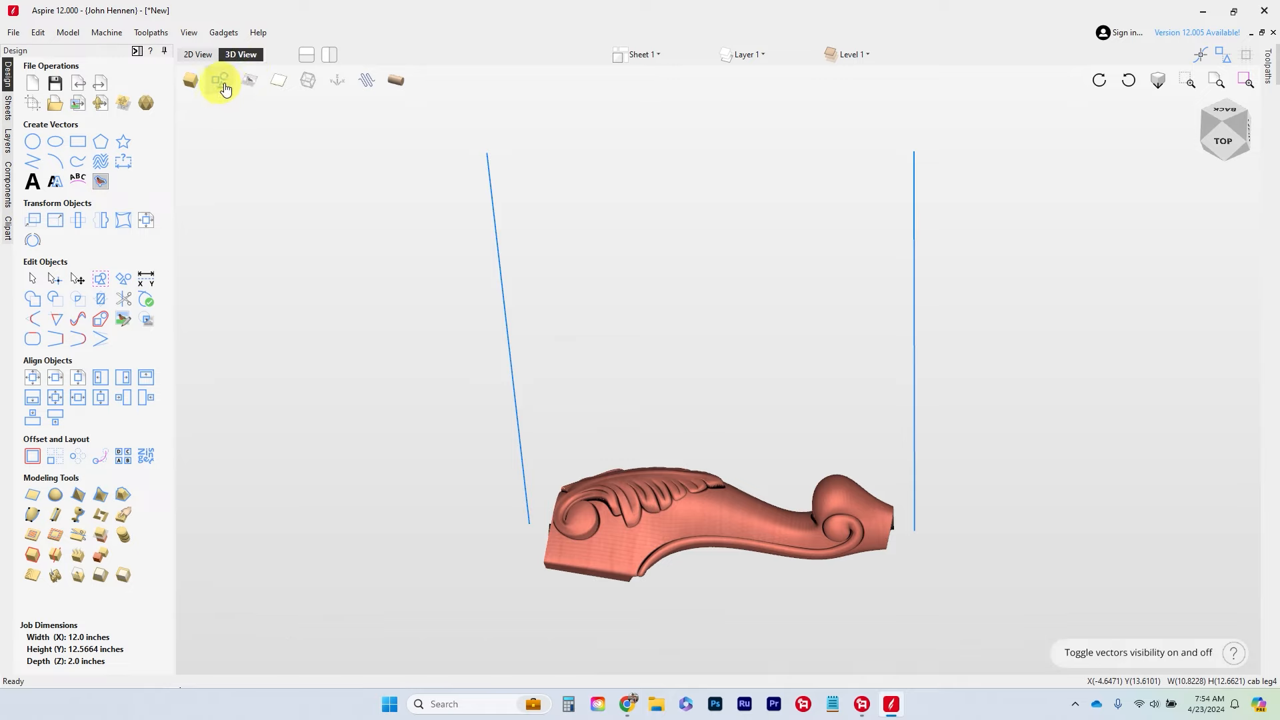
pyautogui.click(222, 82)
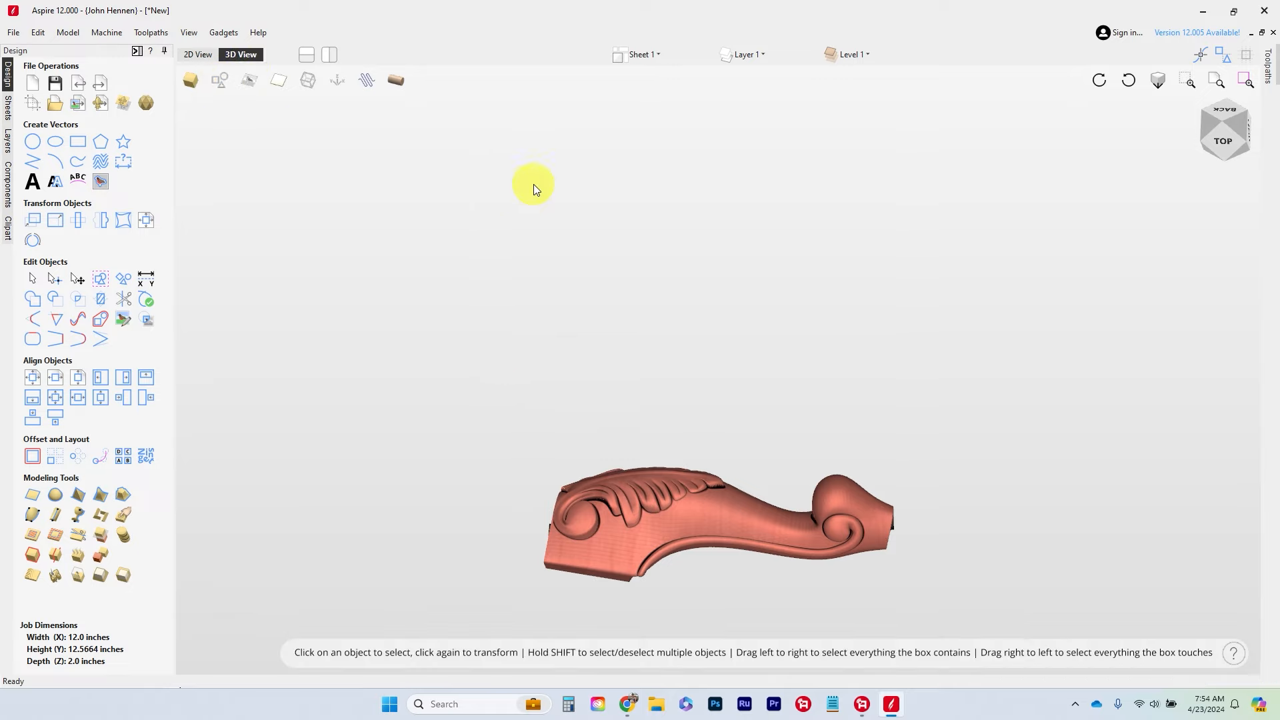
pyautogui.moveTo(715, 221); pyautogui.dragTo(632, 457)
pyautogui.scroll(4, 631, 458)
pyautogui.moveTo(765, 315); pyautogui.dragTo(657, 494, button='middle')
pyautogui.moveTo(668, 380); pyautogui.dragTo(747, 375)
pyautogui.moveTo(1106, 306); pyautogui.dragTo(853, 404, button='middle')
pyautogui.moveTo(847, 368); pyautogui.dragTo(842, 429)
pyautogui.moveTo(843, 433); pyautogui.dragTo(993, 291, button='middle')
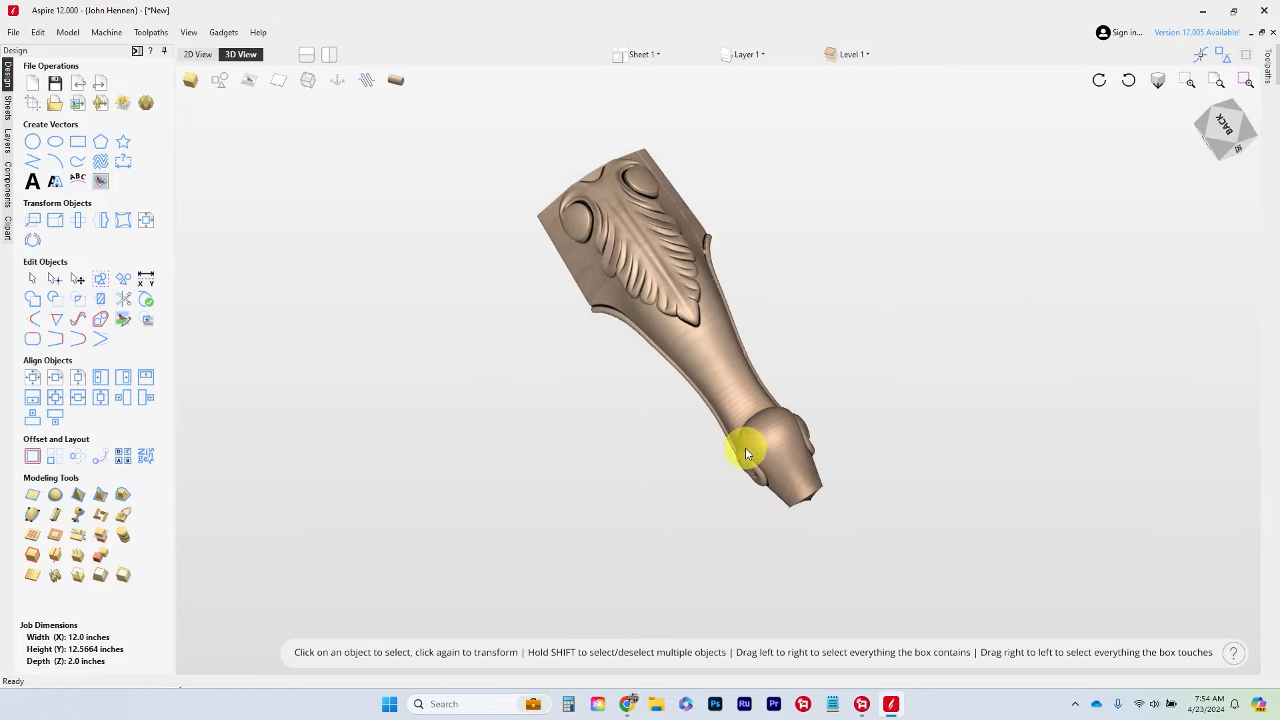
pyautogui.moveTo(644, 471); pyautogui.dragTo(832, 257)
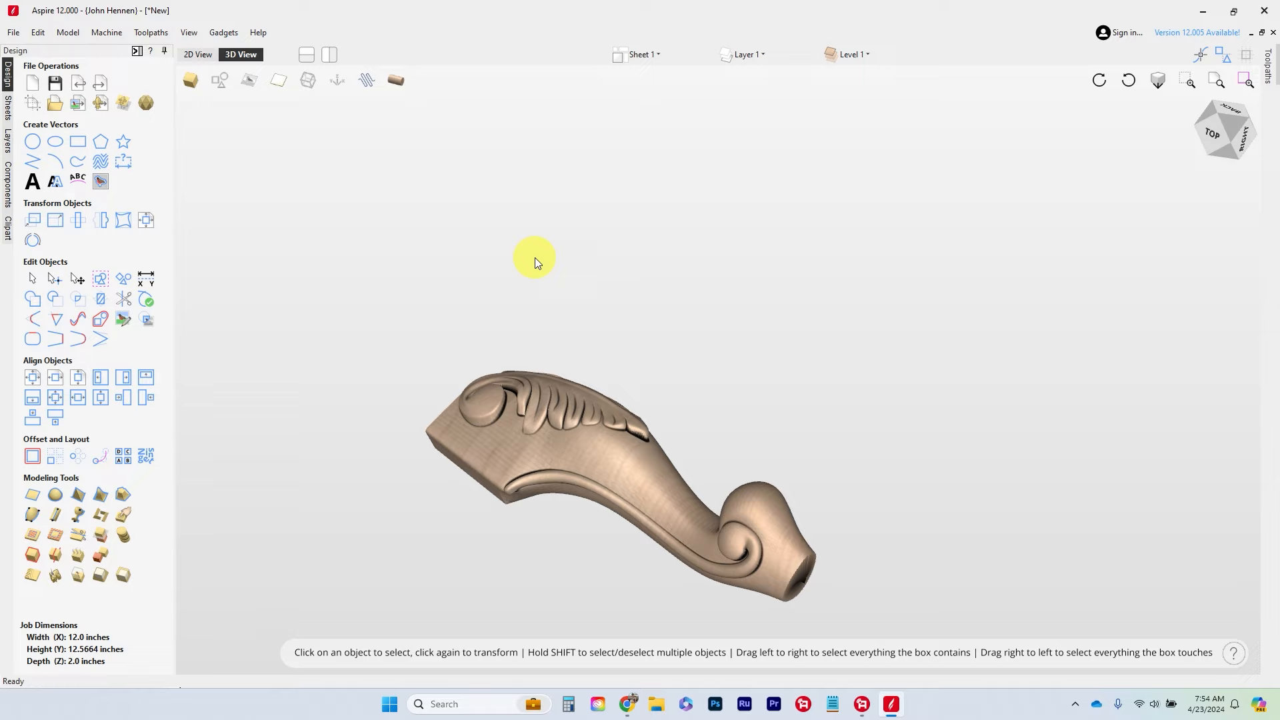
# Draw a square-cornered rectangle about 1.108 inches wide and 12.566 inches high along the X = 0 end of the unwrapped job.
pyautogui.click(203, 54)
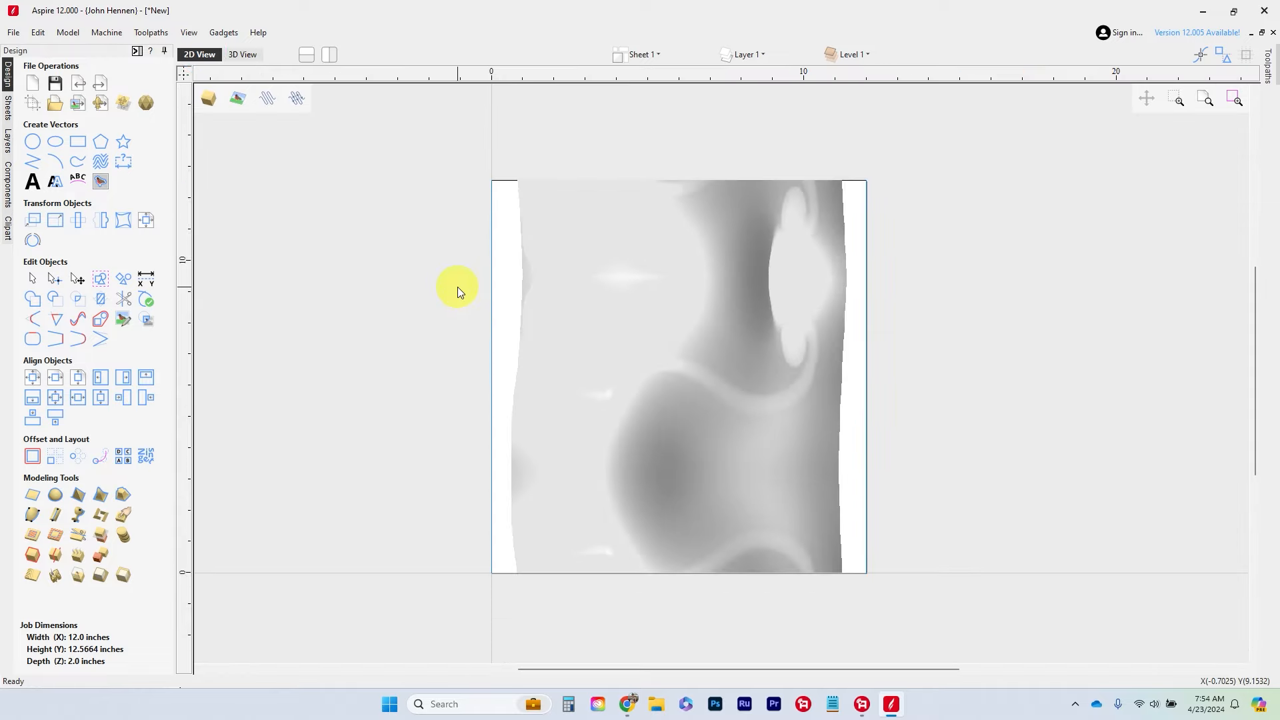
pyautogui.click(78, 142)
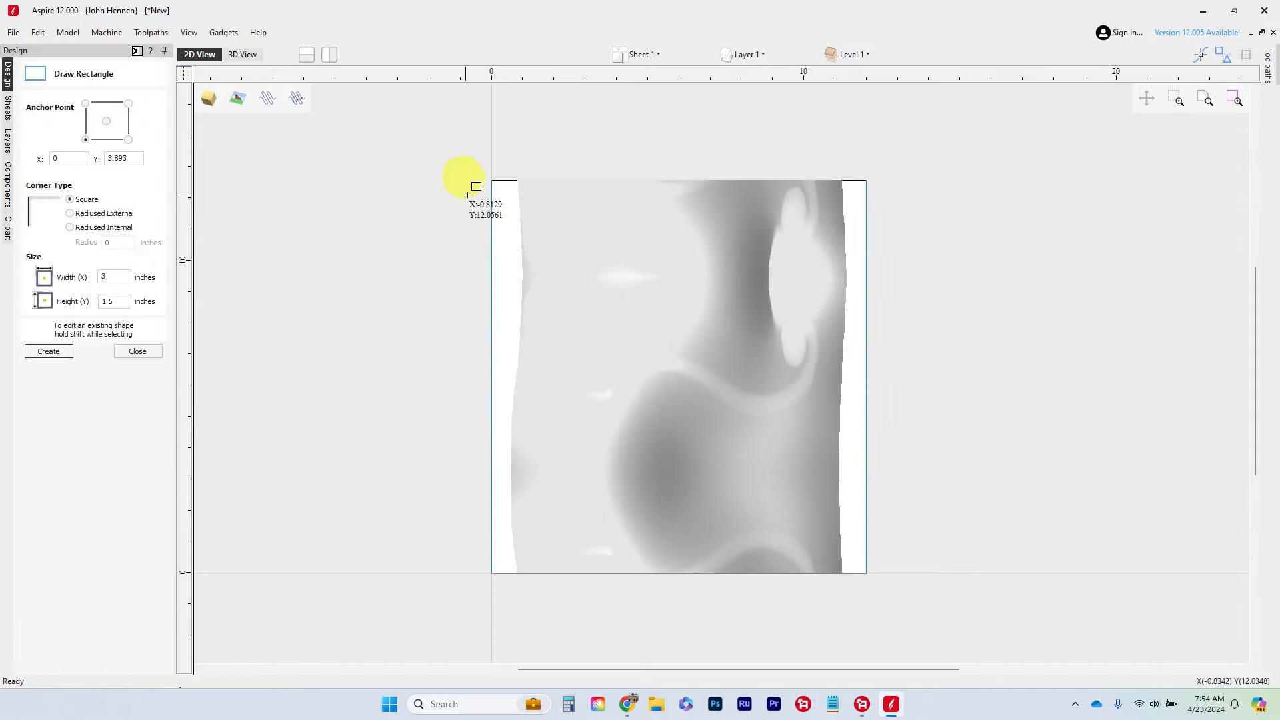
pyautogui.moveTo(487, 179)
pyautogui.mouseDown()
pyautogui.moveTo(473, 491)
pyautogui.moveTo(494, 562)
pyautogui.moveTo(525, 572)
pyautogui.mouseUp()
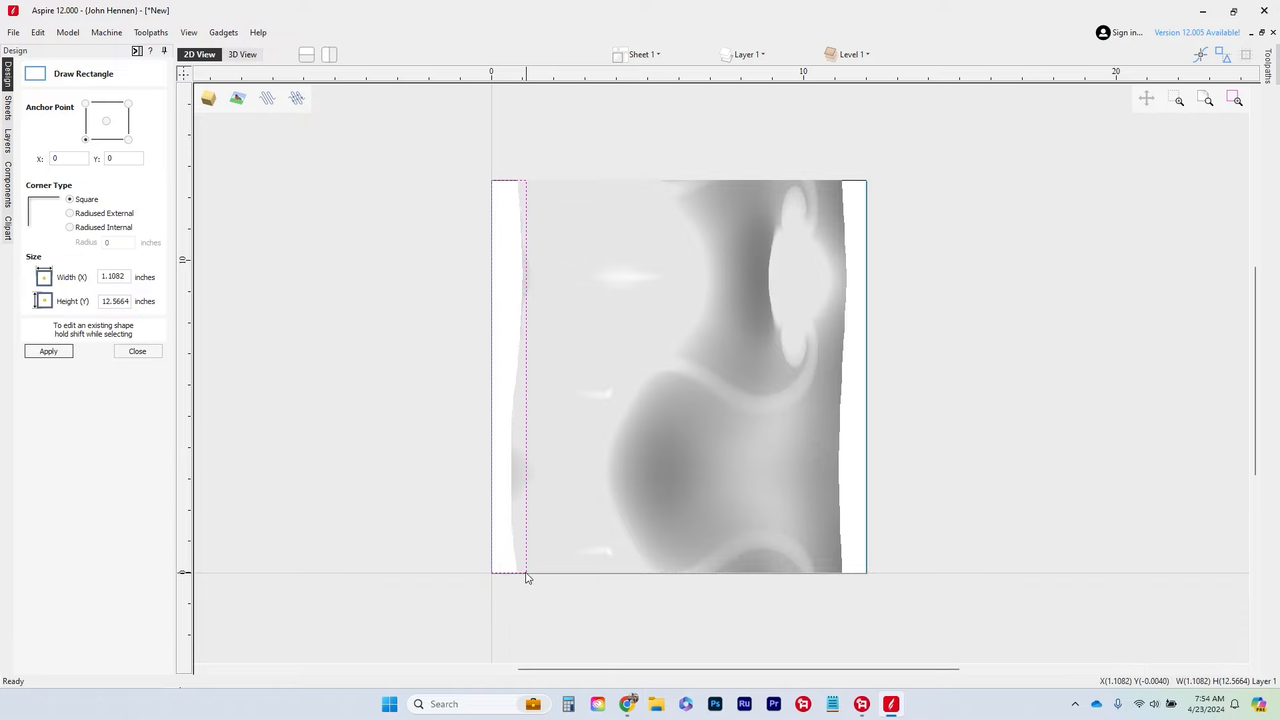
pyautogui.press('Escape')
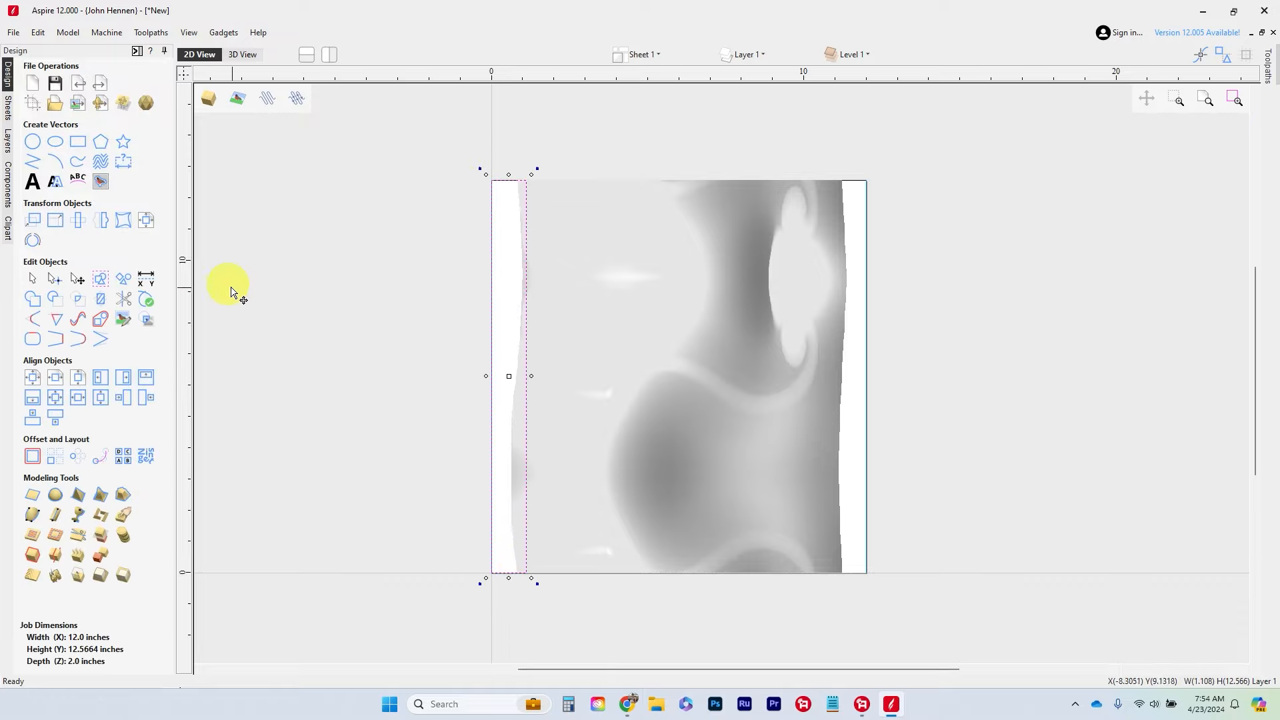
# Create a horizontally mirrored copy of the rectangle about the job center, and show the vectors in the 3D top view.
pyautogui.click(104, 220)
pyautogui.click(105, 220)
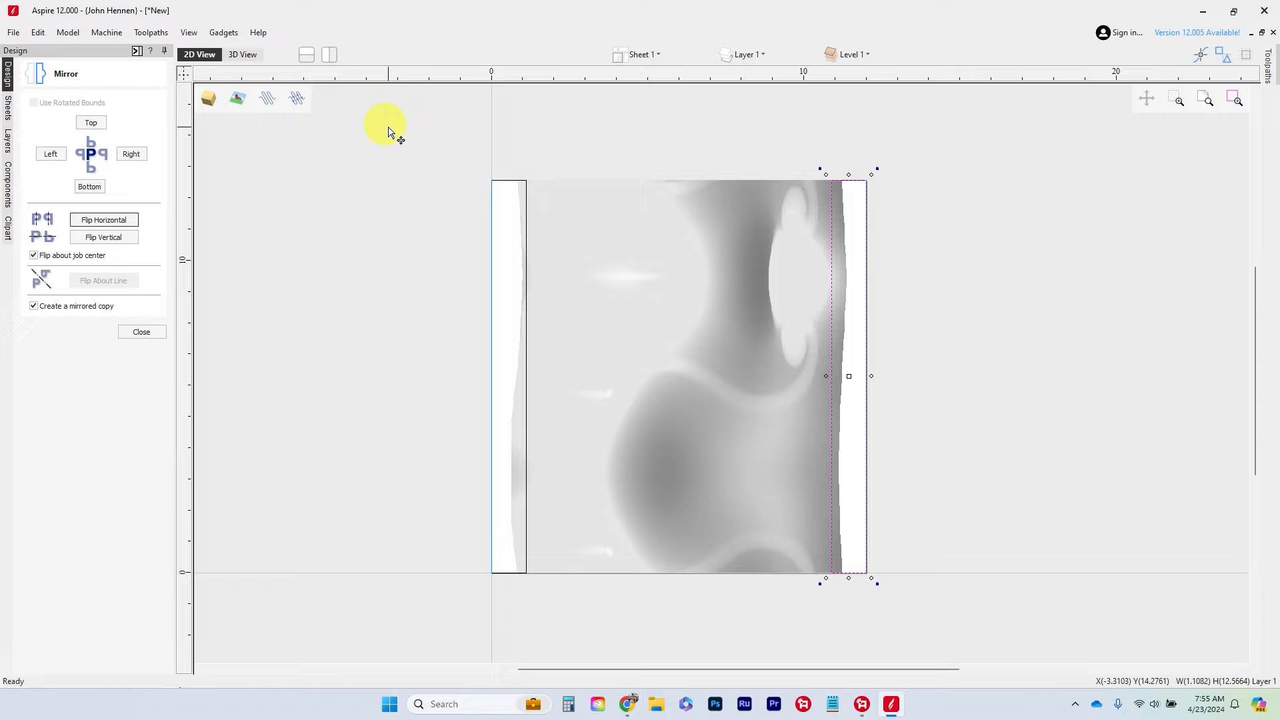
pyautogui.click(248, 54)
pyautogui.click(222, 82)
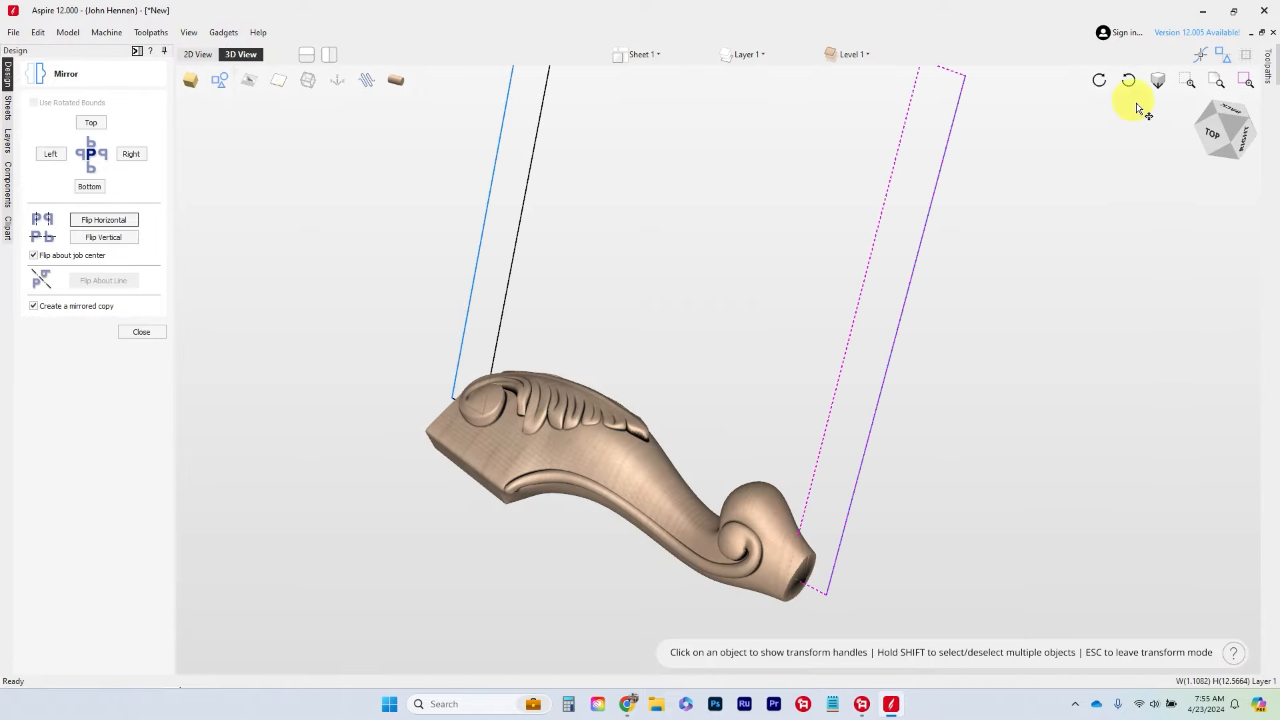
pyautogui.click(1219, 134)
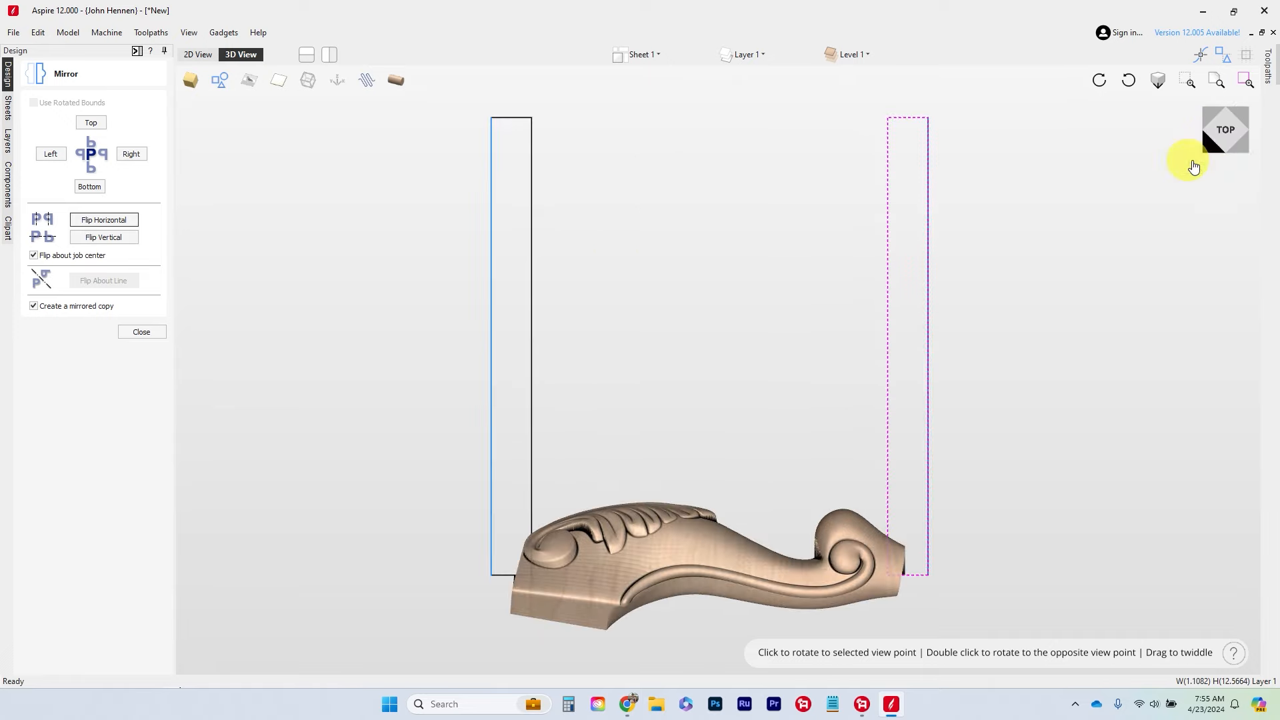
# Create a flat plane with a 0.75 inch base height from the rectangle at the leg's block end, merged with the other components.
pyautogui.click(531, 307)
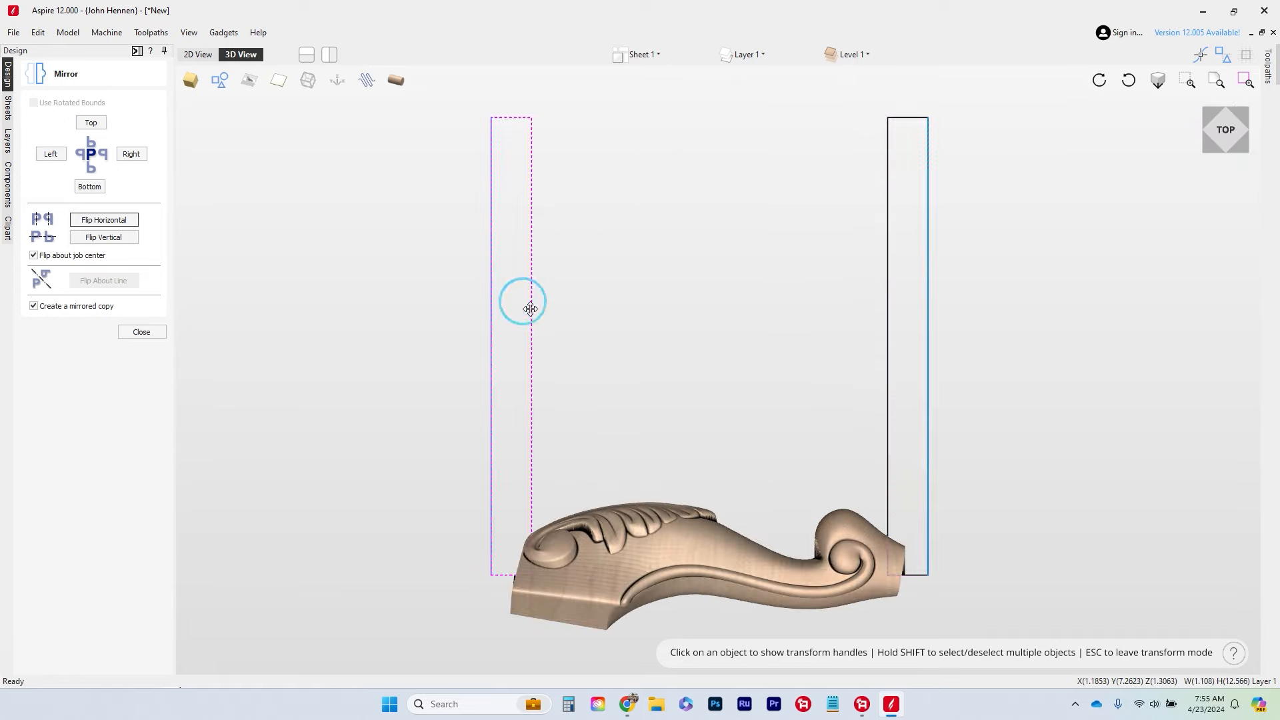
pyautogui.click(143, 332)
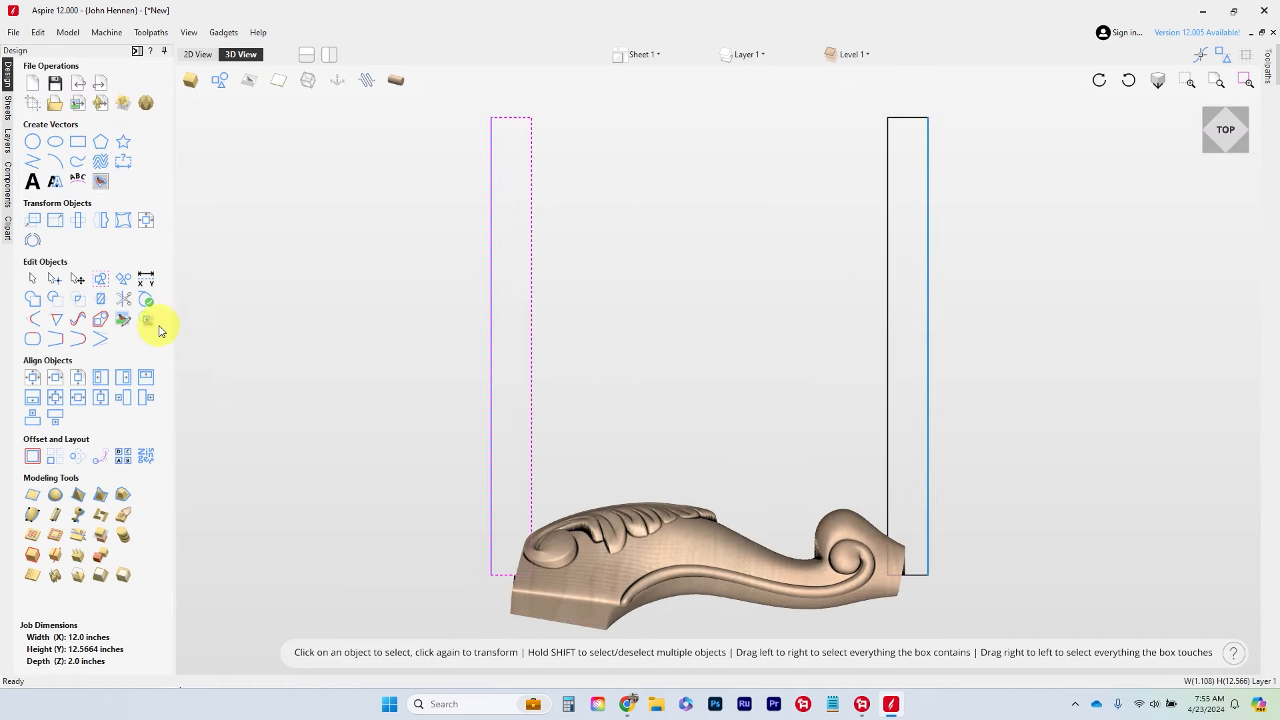
pyautogui.click(33, 501)
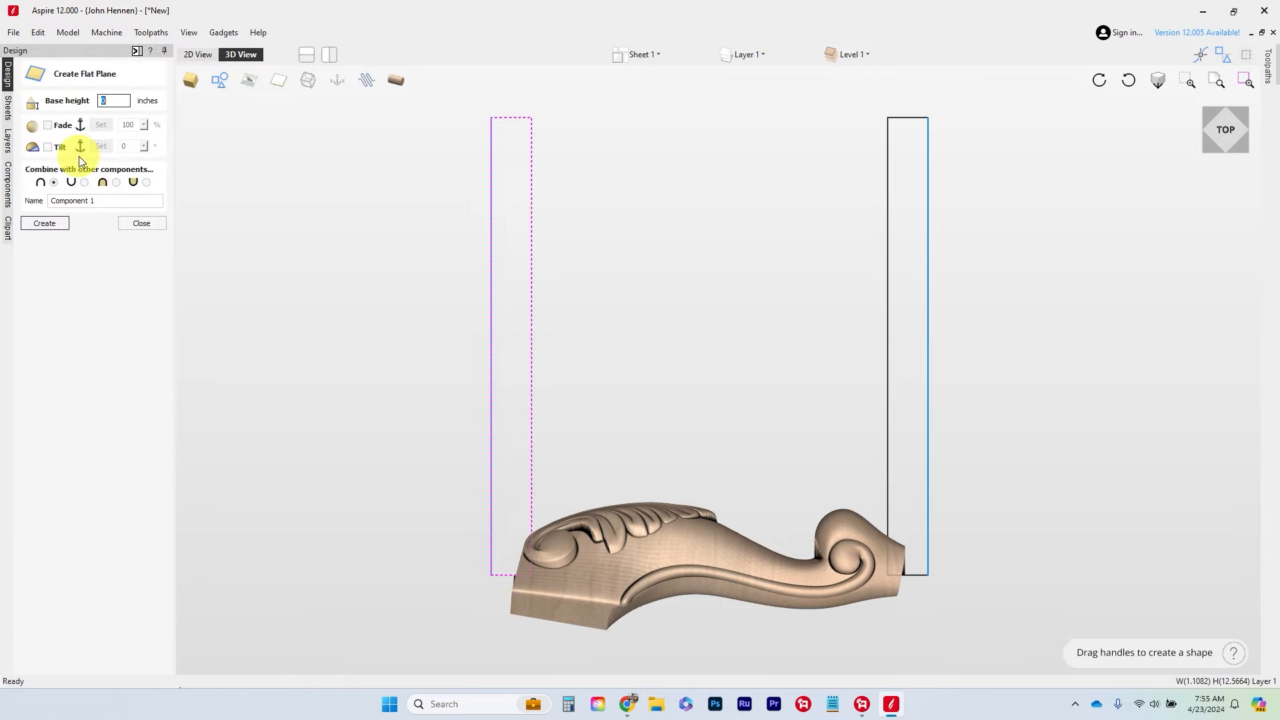
pyautogui.click(101, 104)
pyautogui.write('0.75')
pyautogui.click(52, 222)
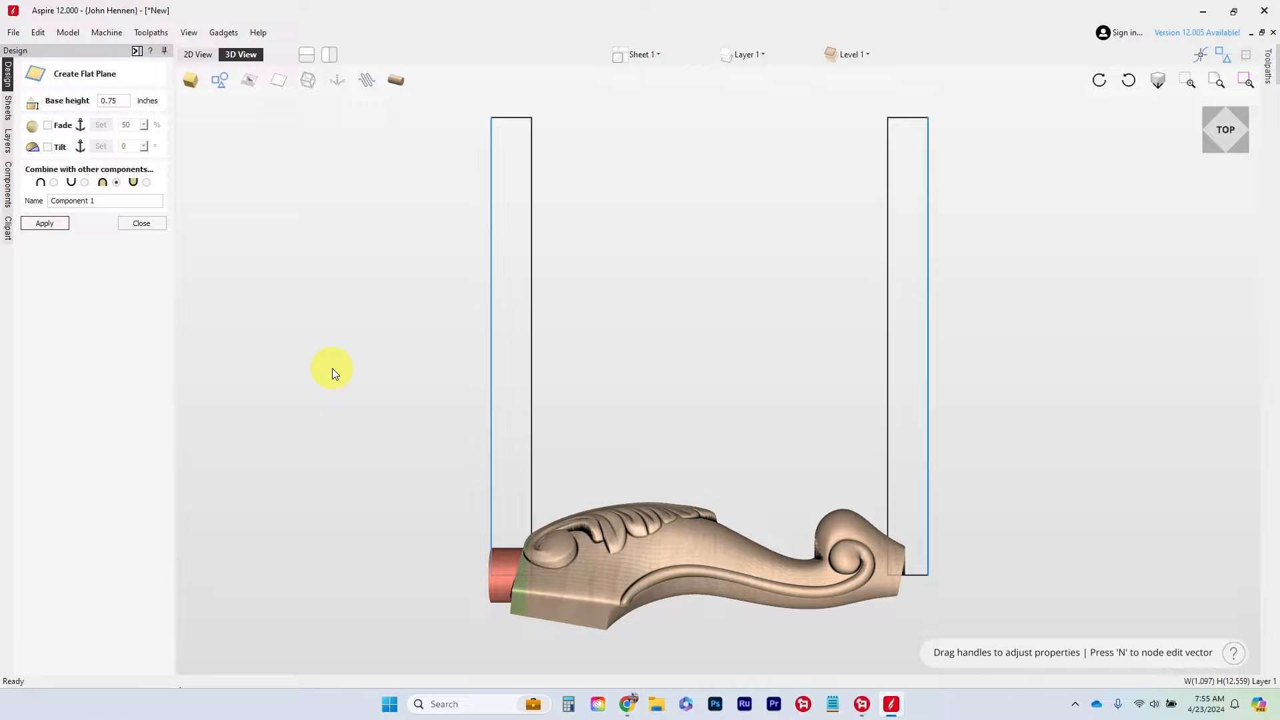
pyautogui.moveTo(332, 368); pyautogui.dragTo(940, 377)
pyautogui.click(946, 334)
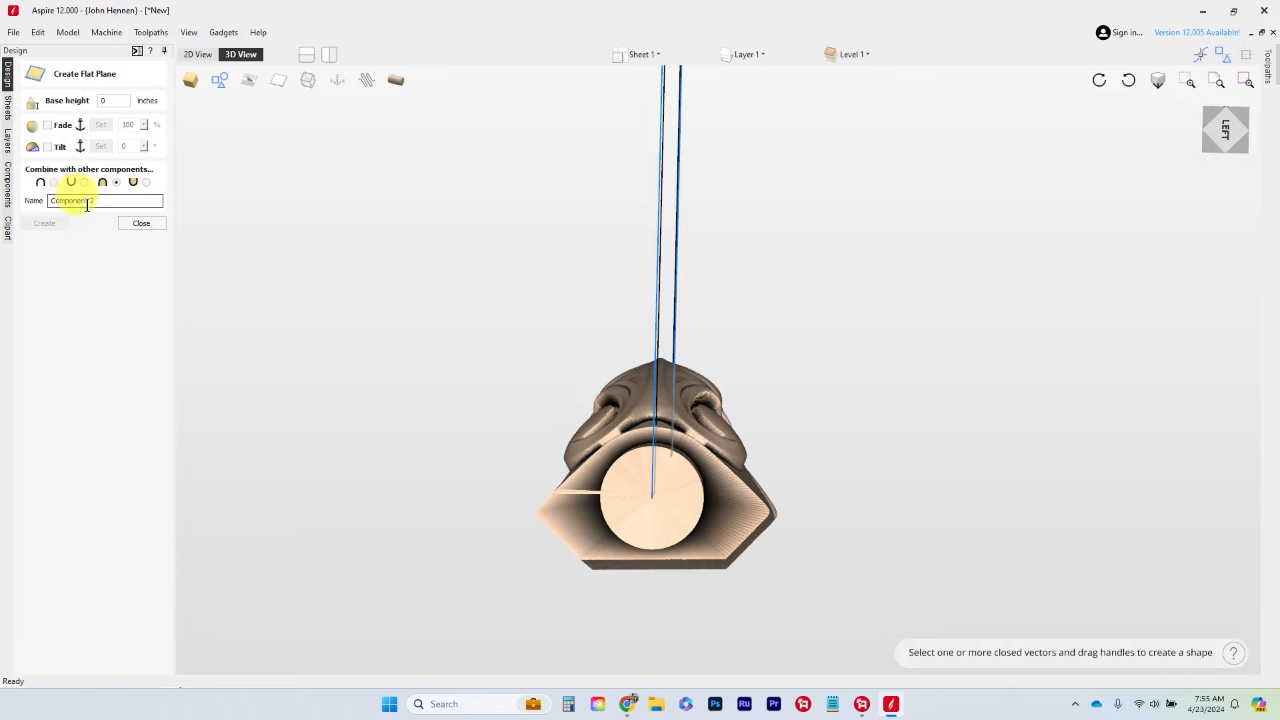
pyautogui.click(141, 223)
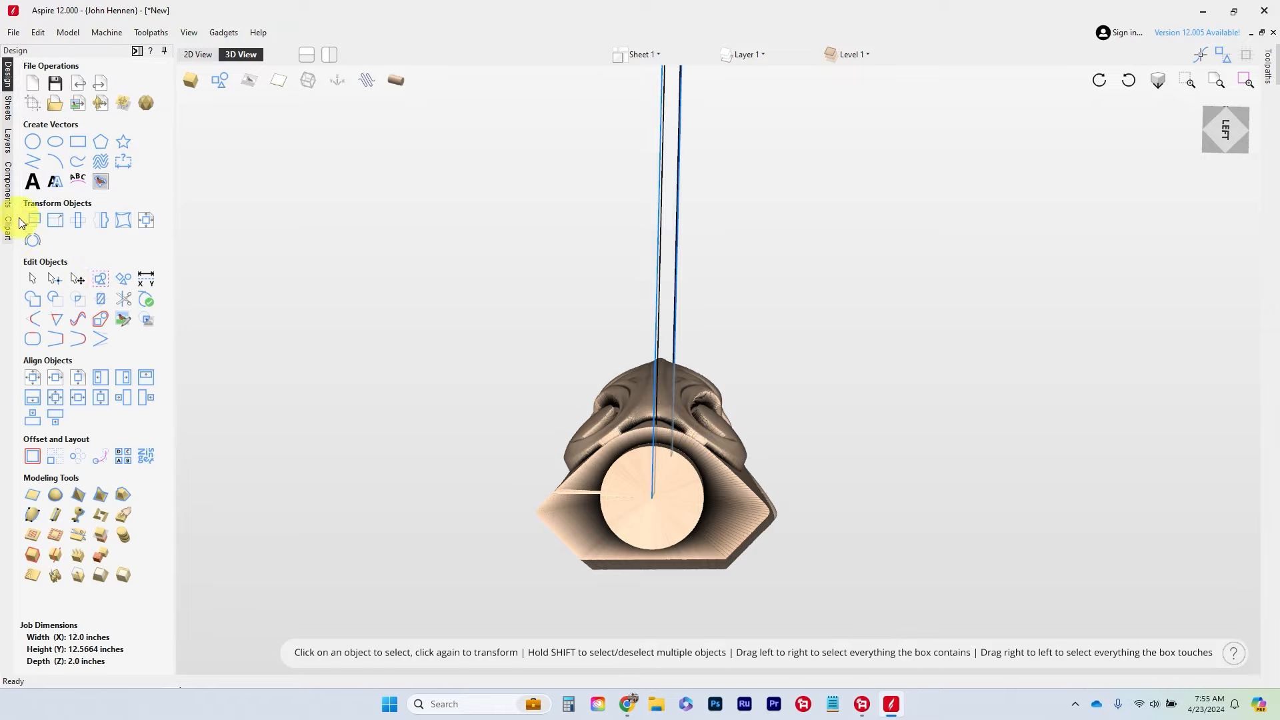
pyautogui.click(10, 195)
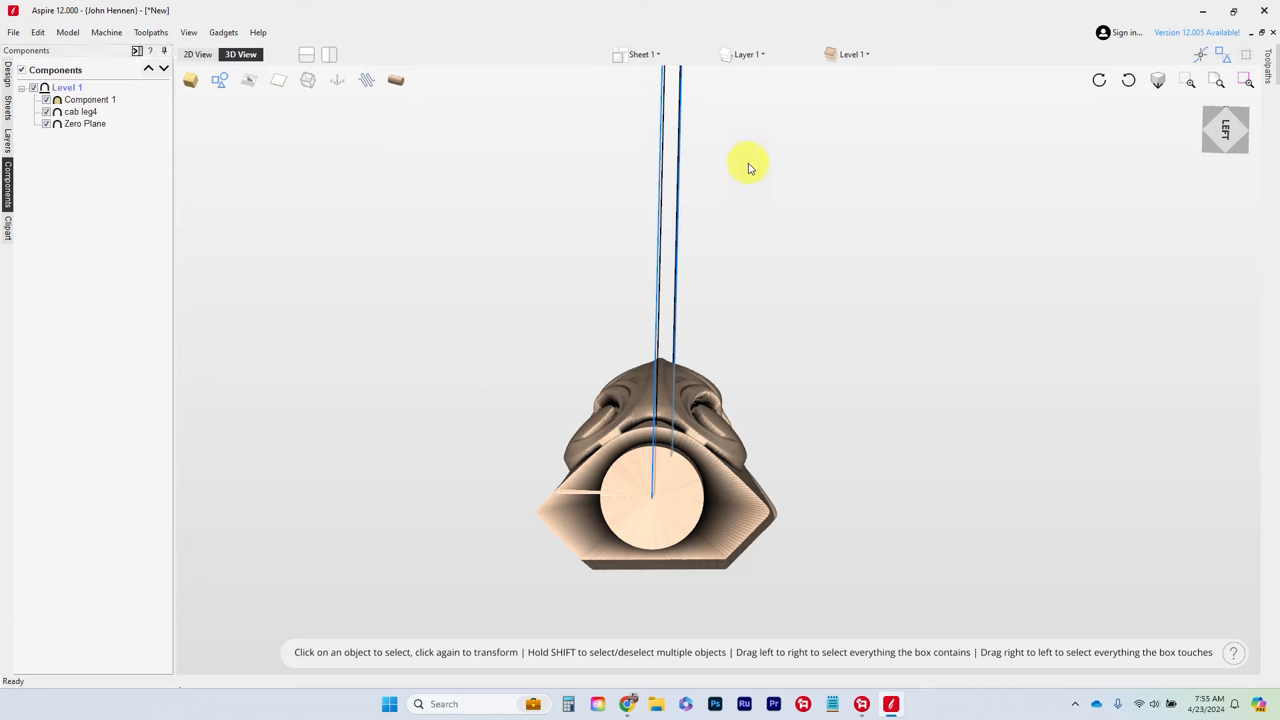
pyautogui.moveTo(753, 331); pyautogui.dragTo(451, 424)
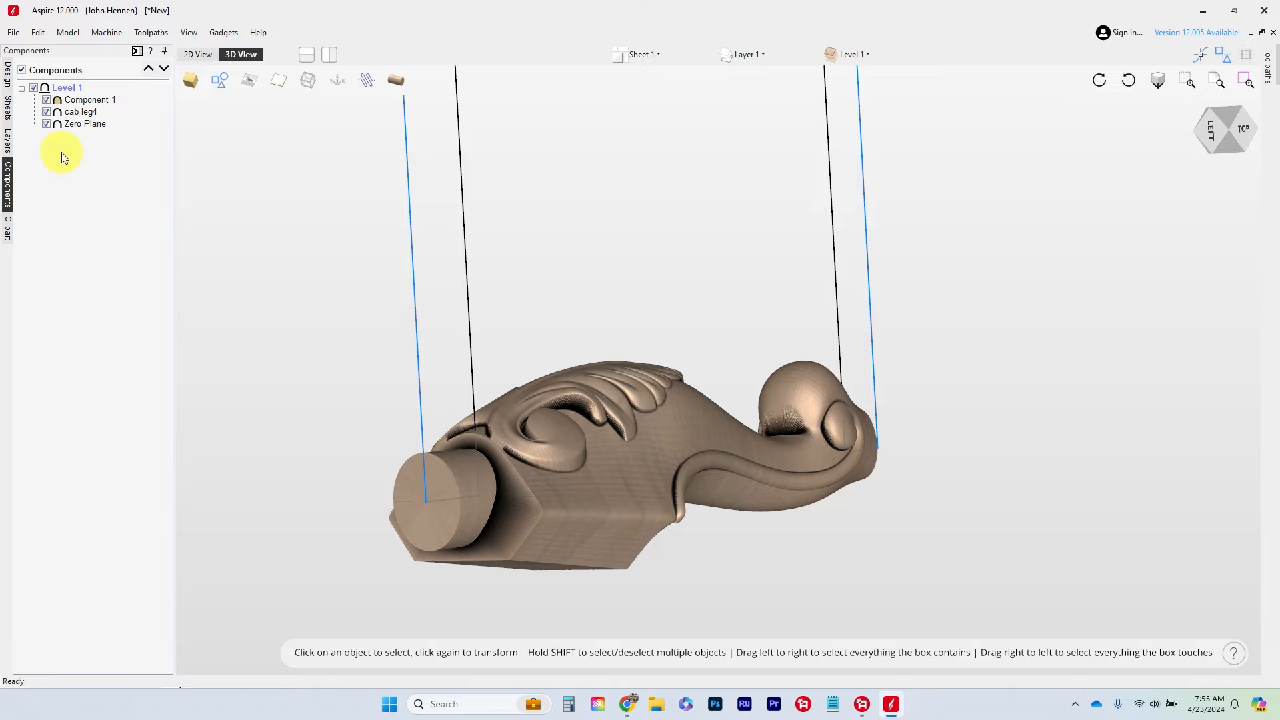
pyautogui.click(97, 101)
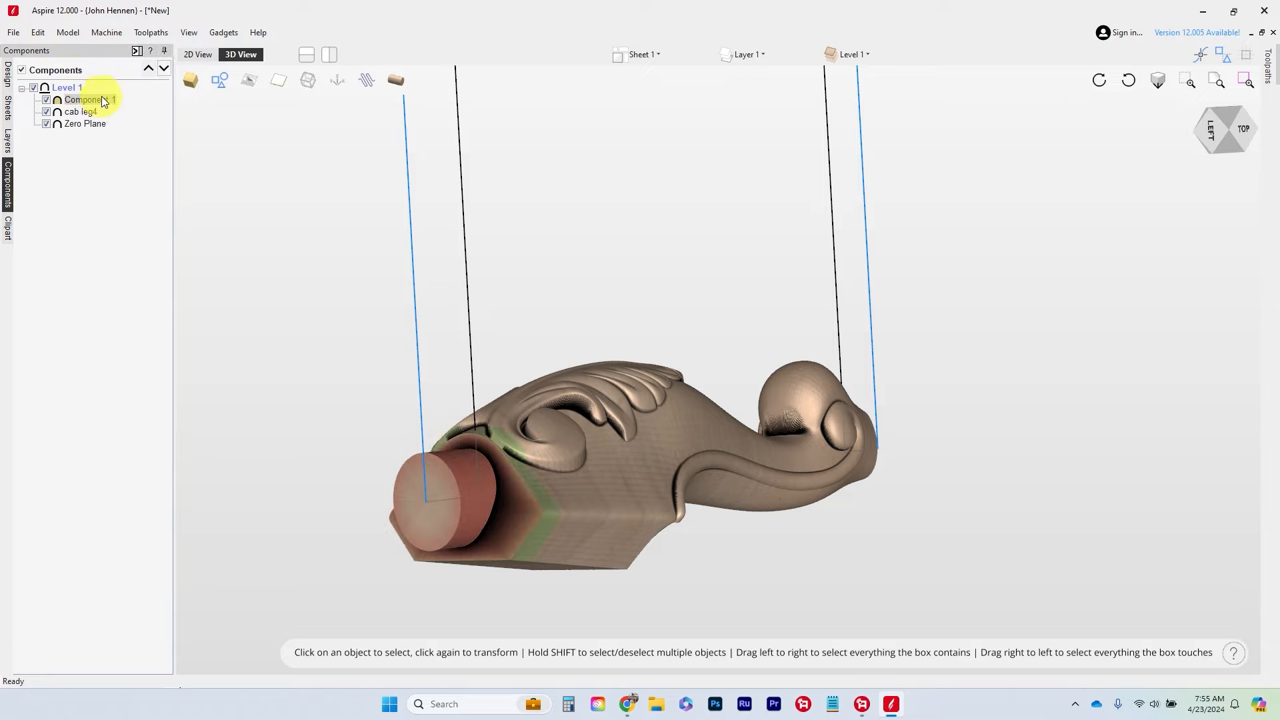
pyautogui.rightClick(95, 100)
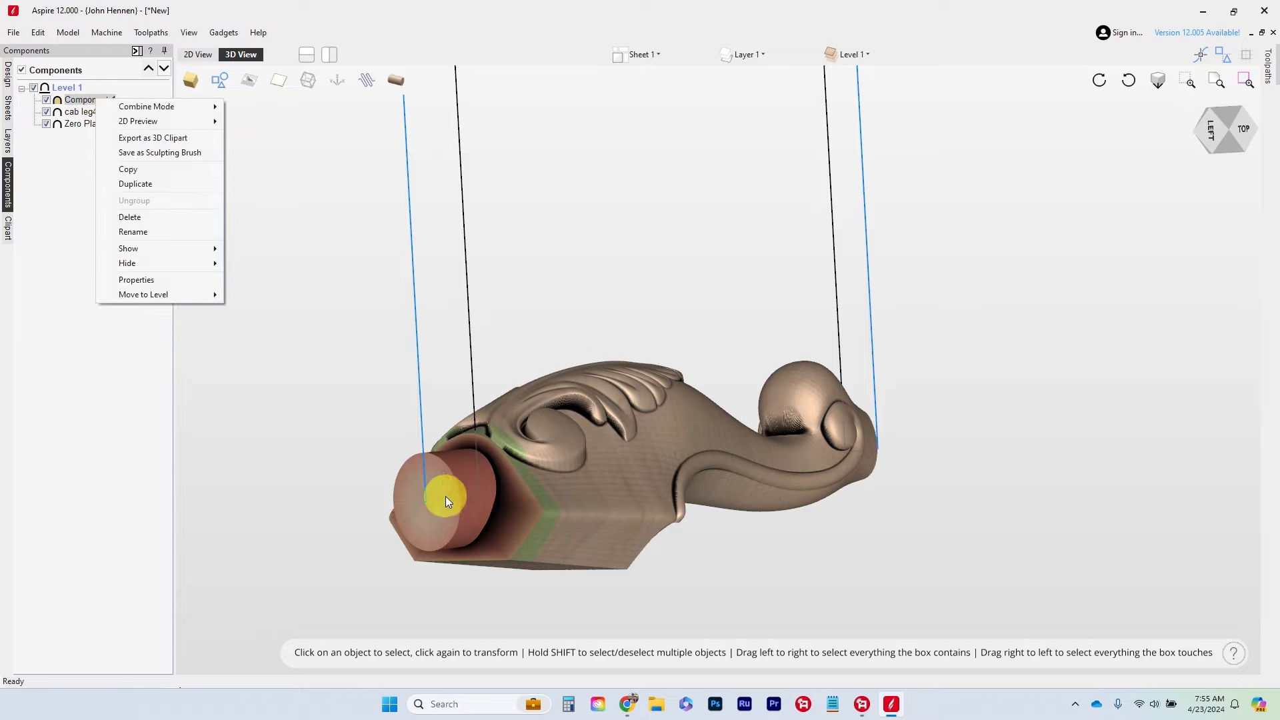
pyautogui.click(465, 504)
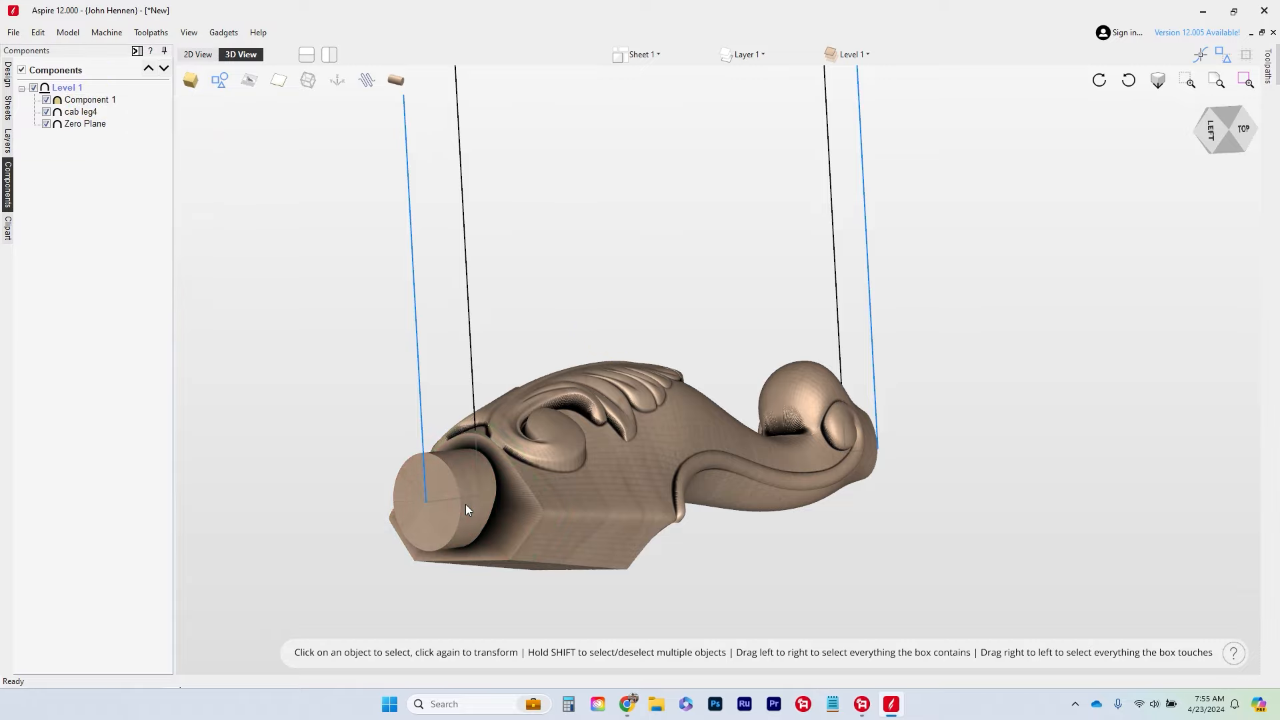
# Edit the properties of the flat plane component at the leg's block end, setting its base height to 0.875 inches.
pyautogui.click(198, 54)
pyautogui.rightClick(504, 336)
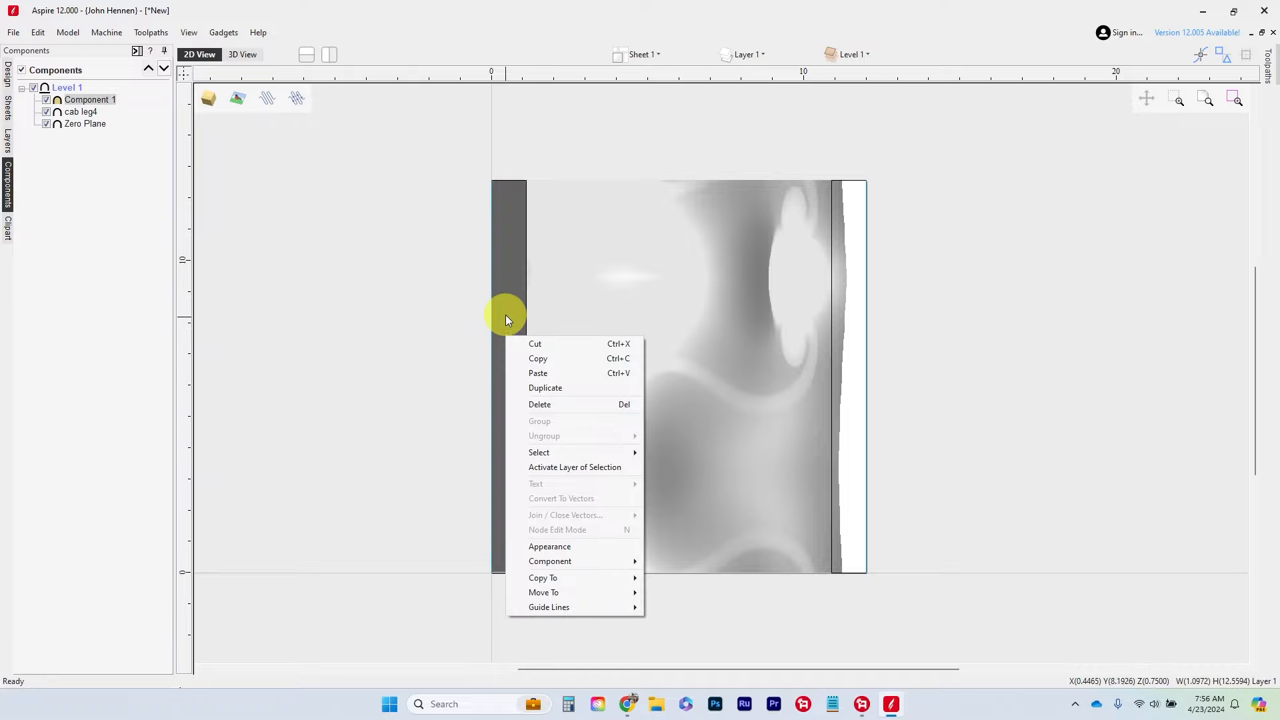
pyautogui.click(505, 315)
pyautogui.rightClick(507, 318)
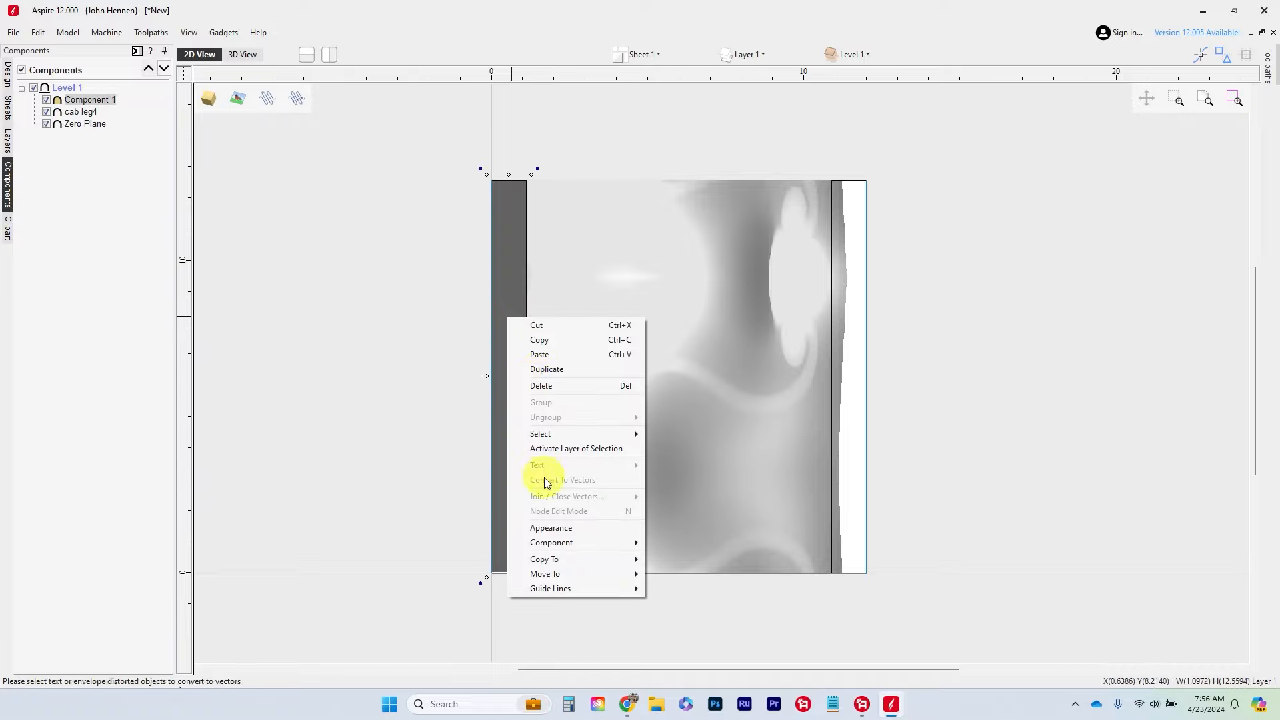
pyautogui.click(553, 542)
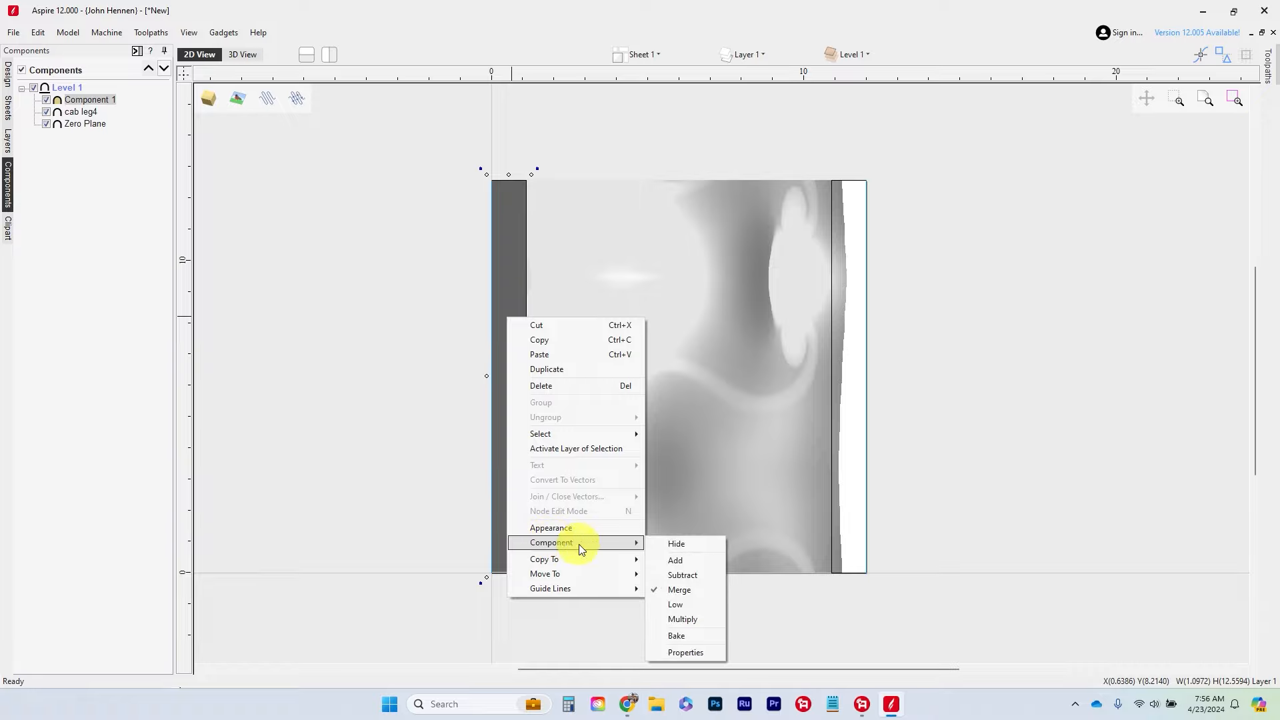
pyautogui.click(687, 652)
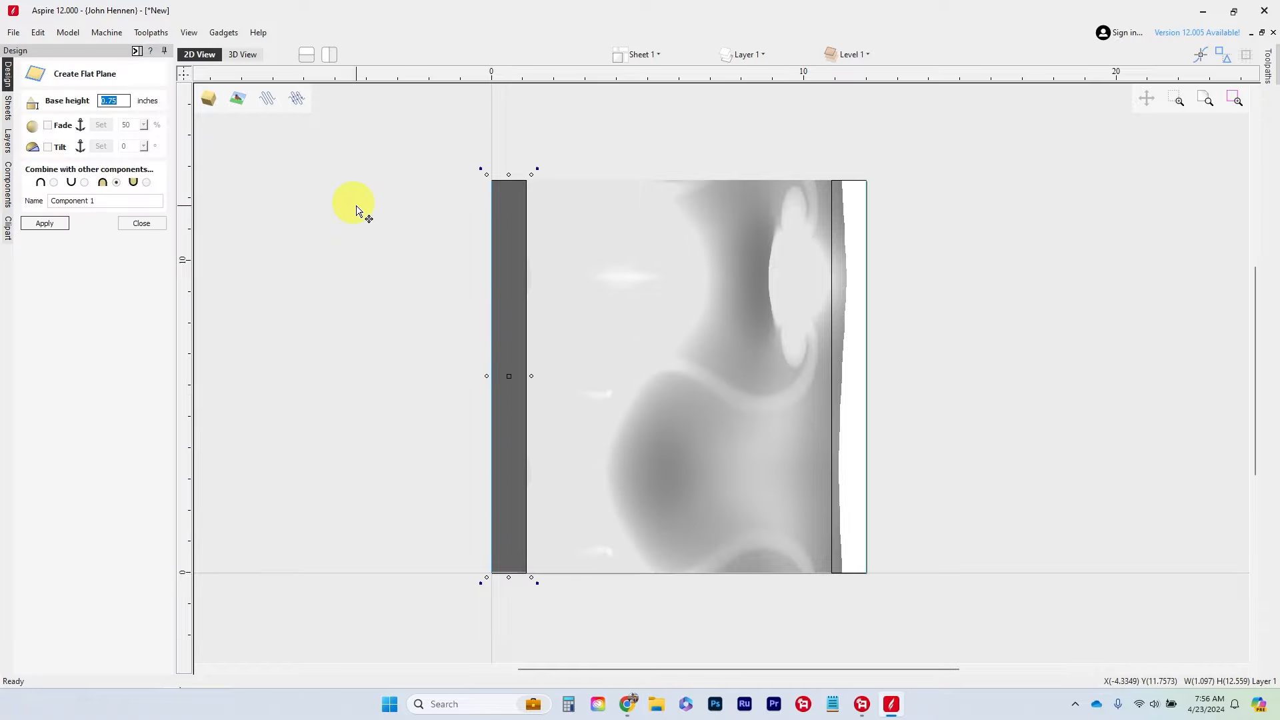
pyautogui.click(242, 54)
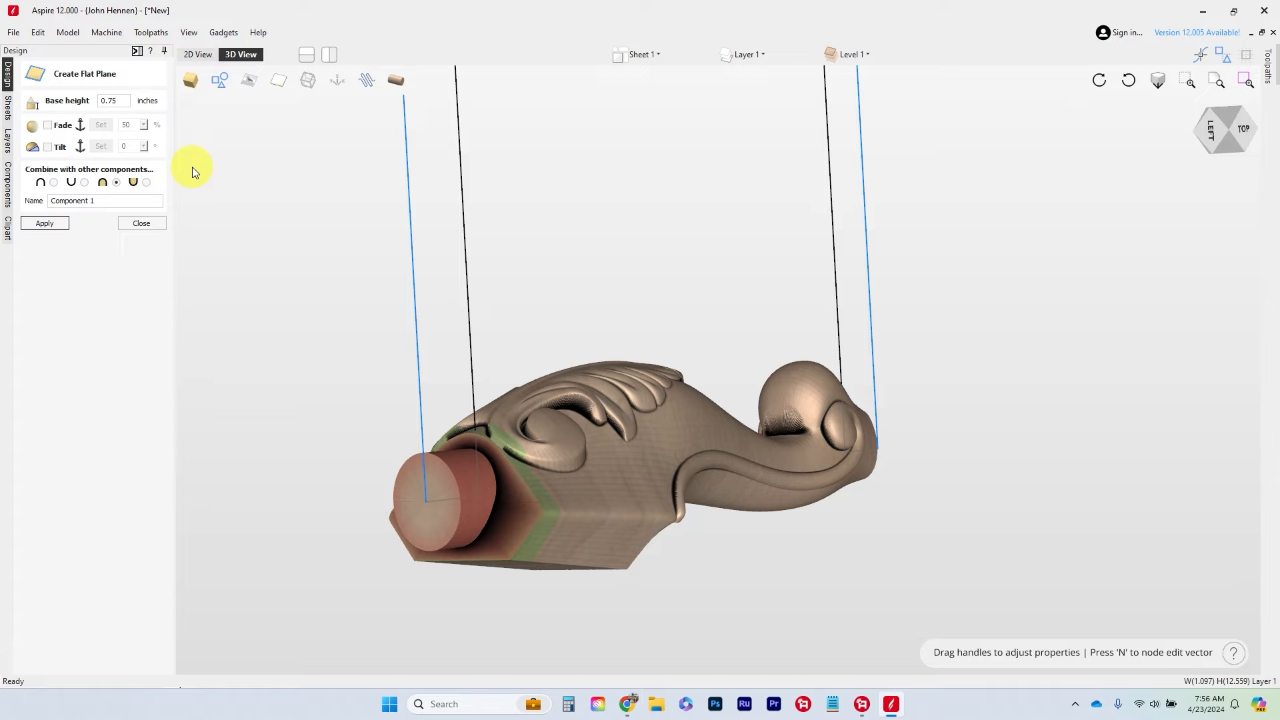
pyautogui.doubleClick(112, 101)
pyautogui.write('0.')
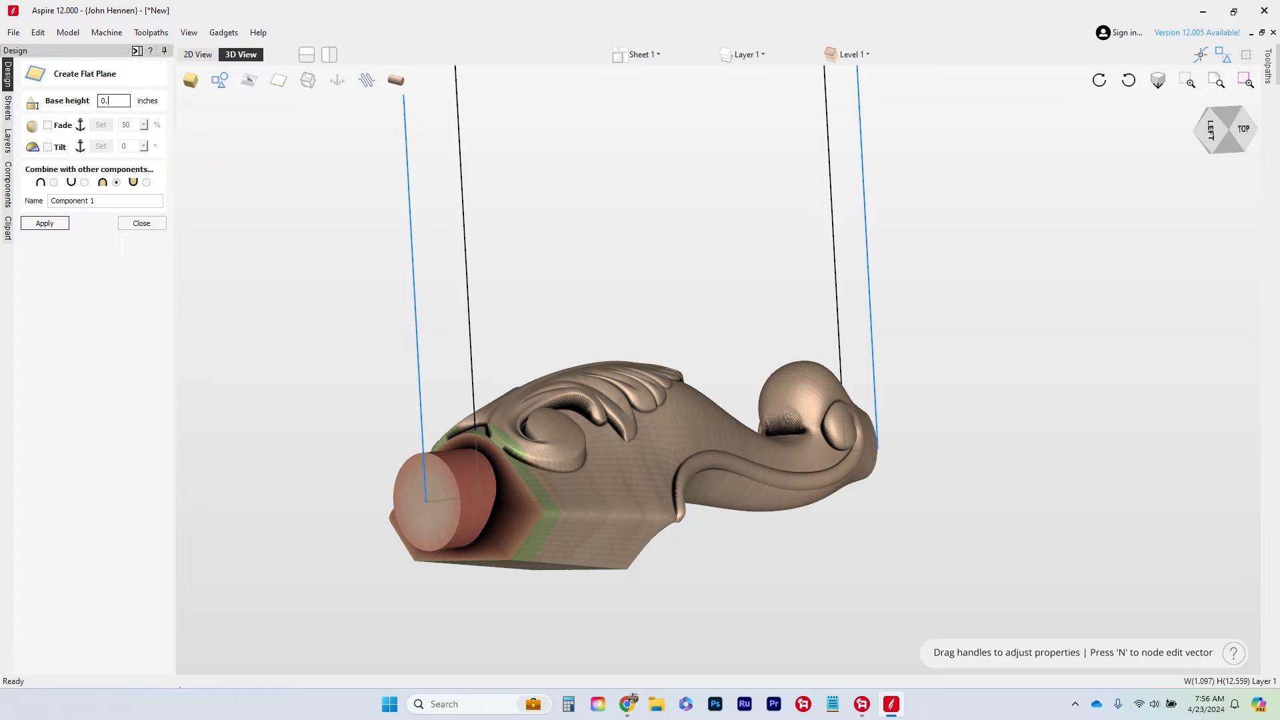
pyautogui.write('875')
pyautogui.click(57, 222)
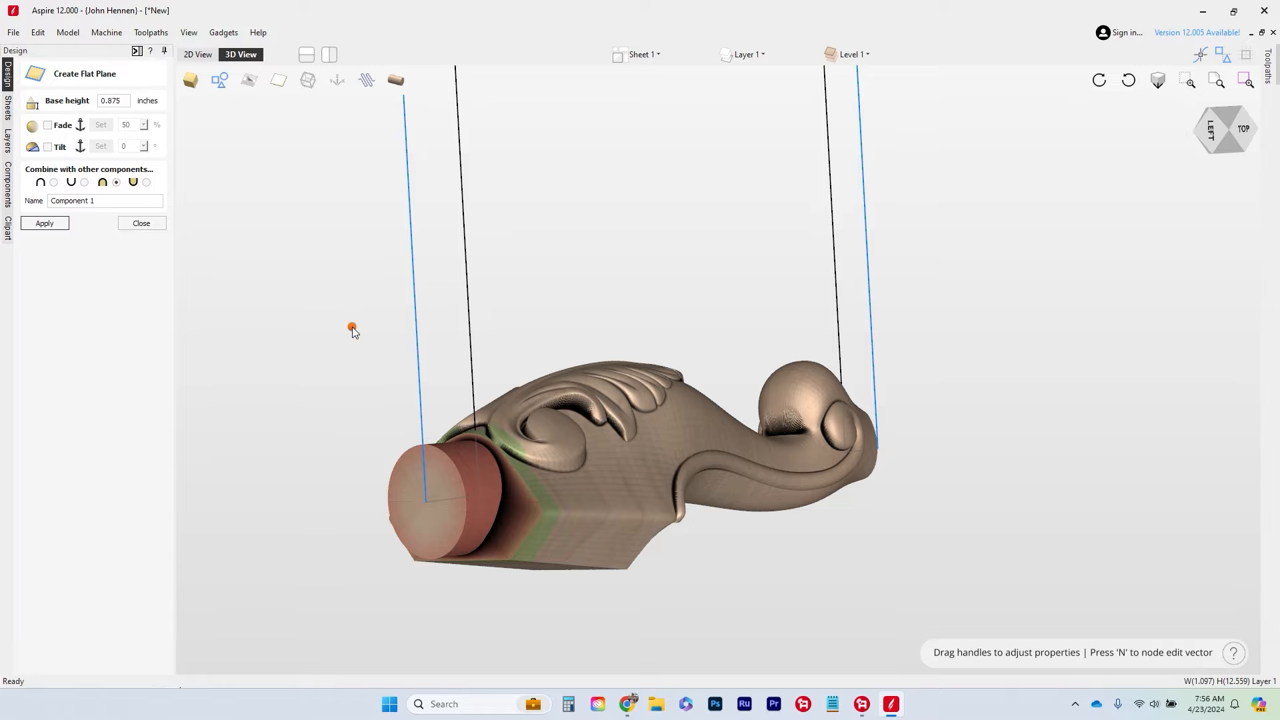
pyautogui.moveTo(352, 329); pyautogui.dragTo(600, 349)
pyautogui.scroll(3, 674, 532)
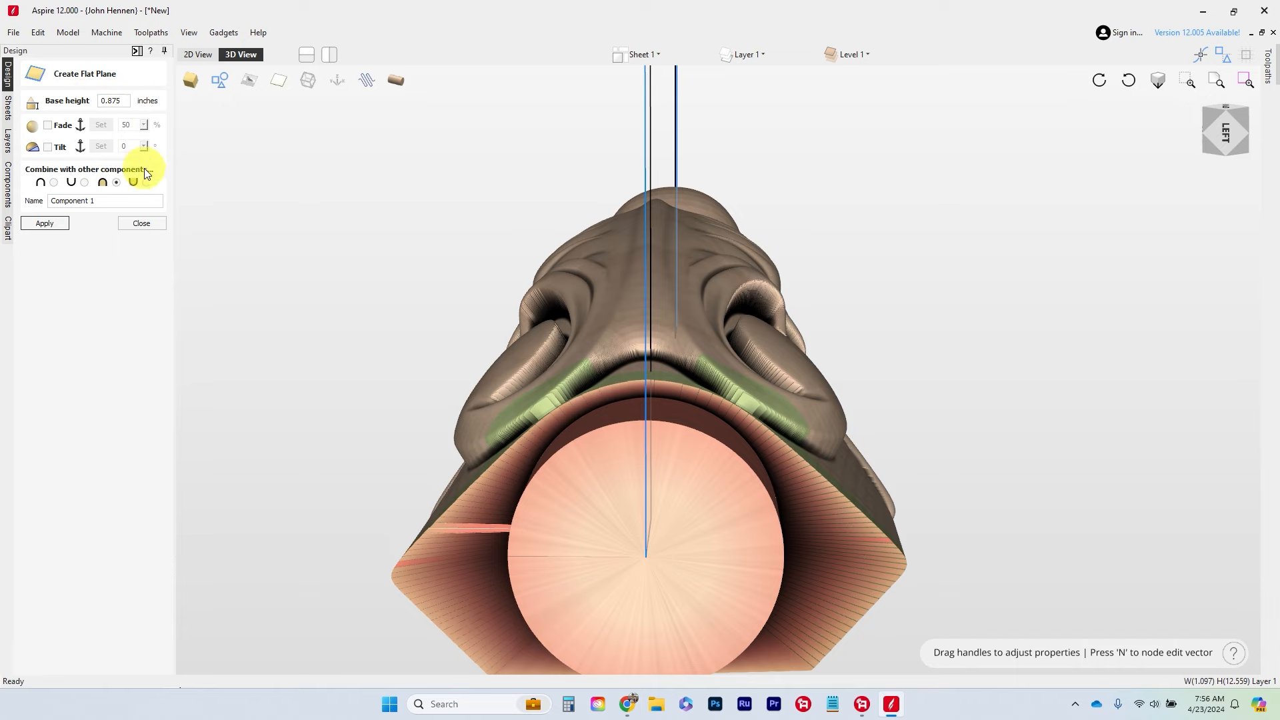
pyautogui.click(141, 223)
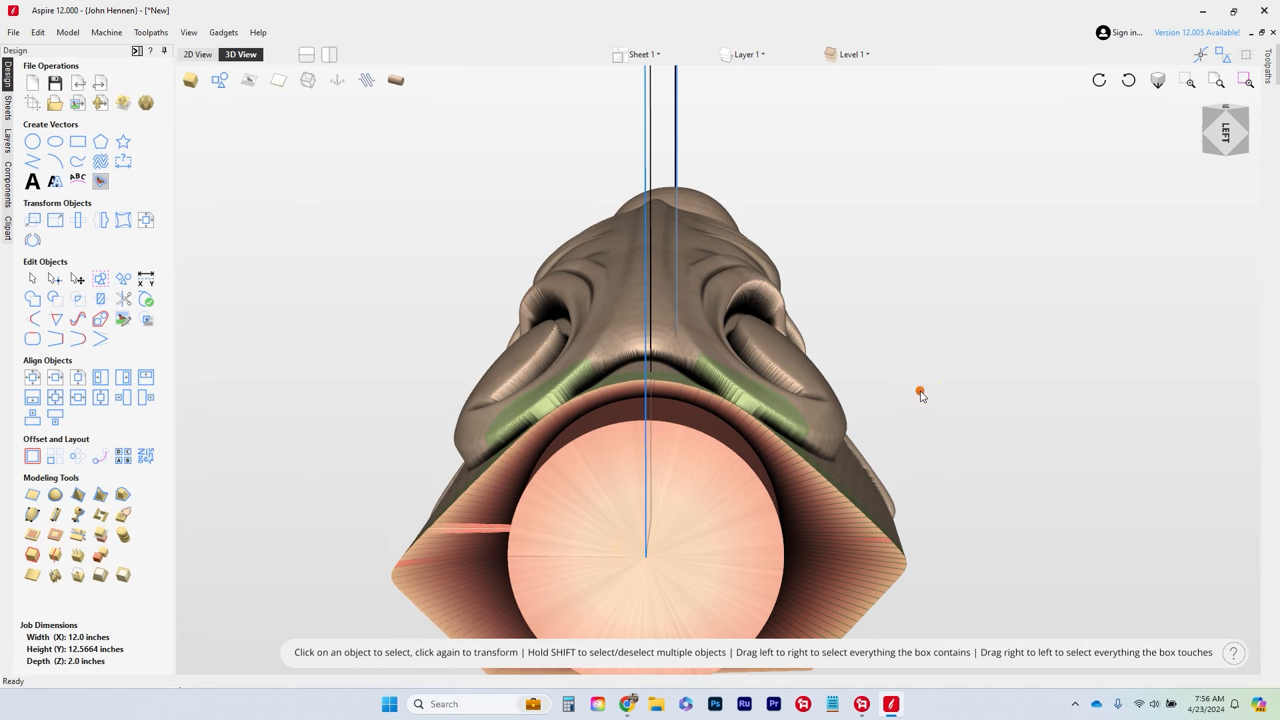
# Create a flat plane with a 0.5 inch base height from the rectangle at the leg's foot end, merged with the other components.
pyautogui.moveTo(921, 394); pyautogui.dragTo(648, 343)
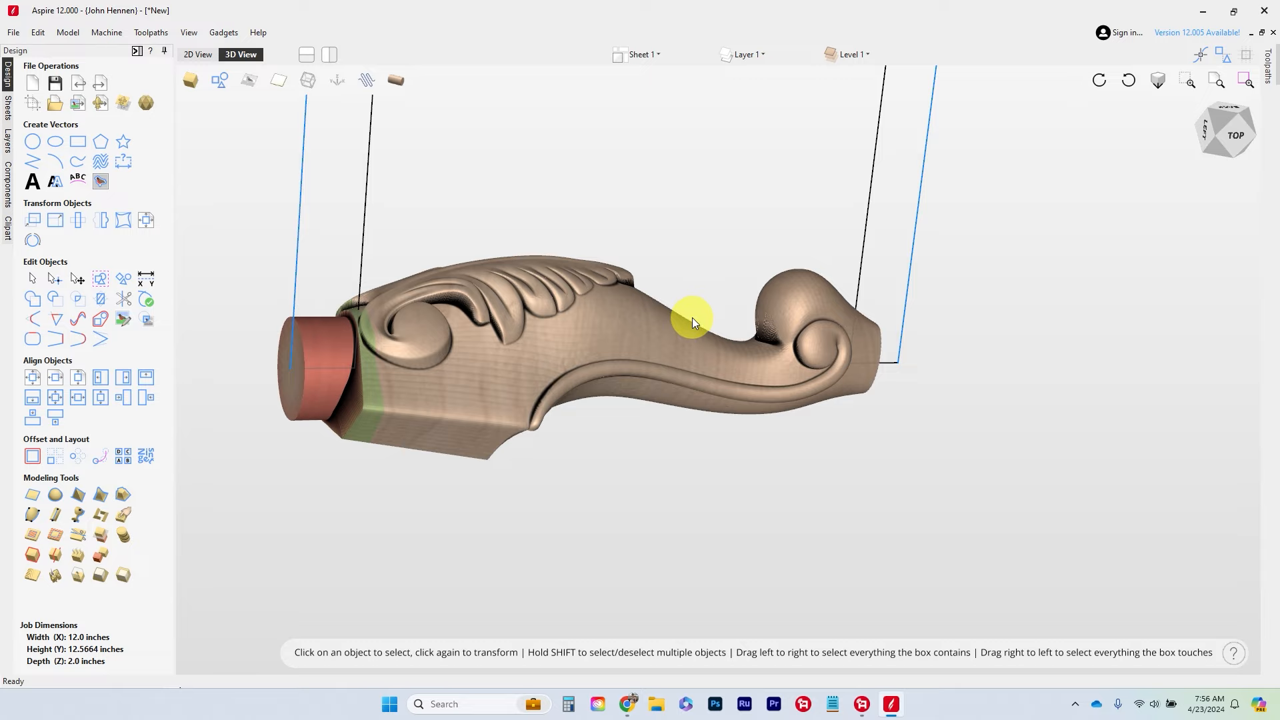
pyautogui.moveTo(690, 317); pyautogui.dragTo(676, 317)
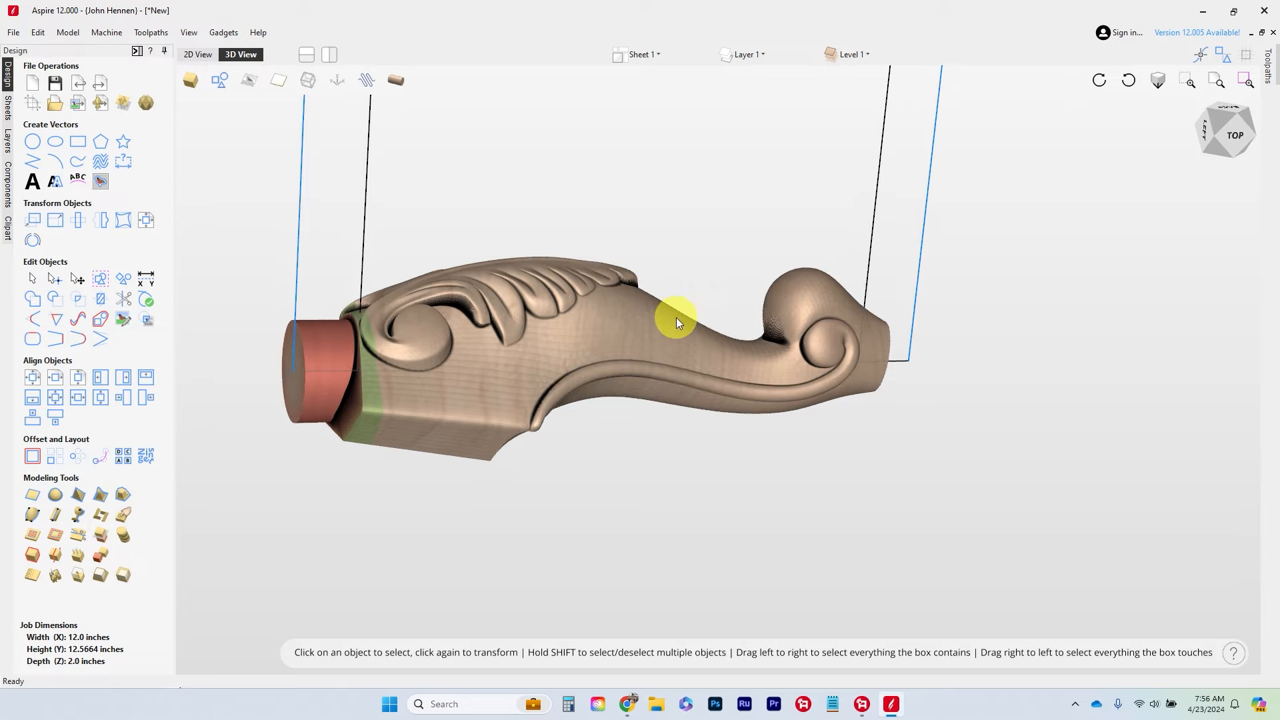
pyautogui.click(873, 225)
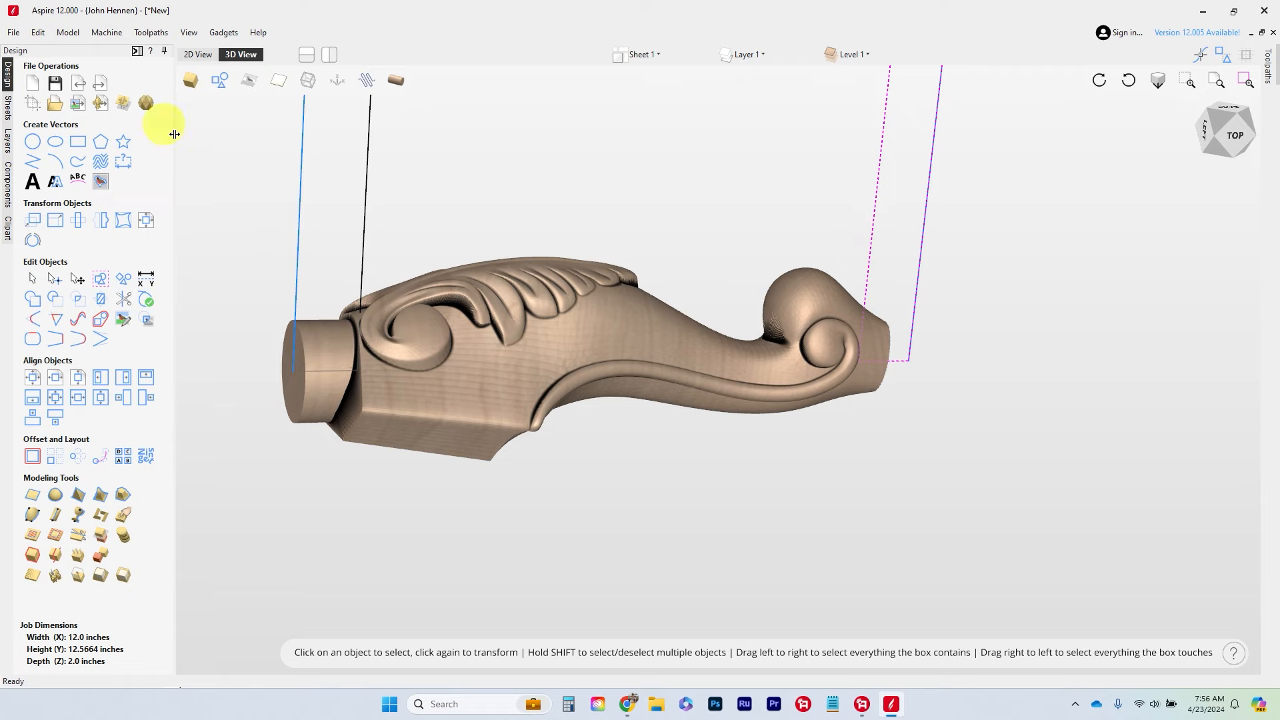
pyautogui.click(32, 494)
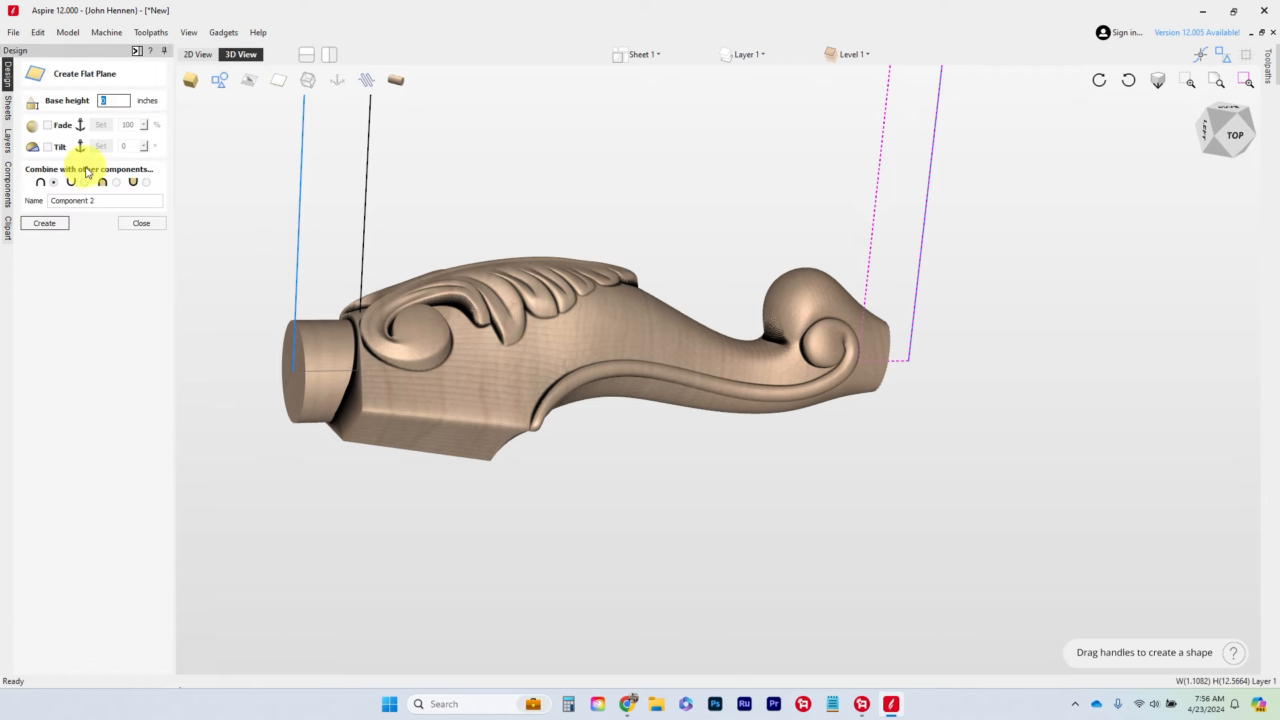
pyautogui.moveTo(604, 240); pyautogui.dragTo(419, 278)
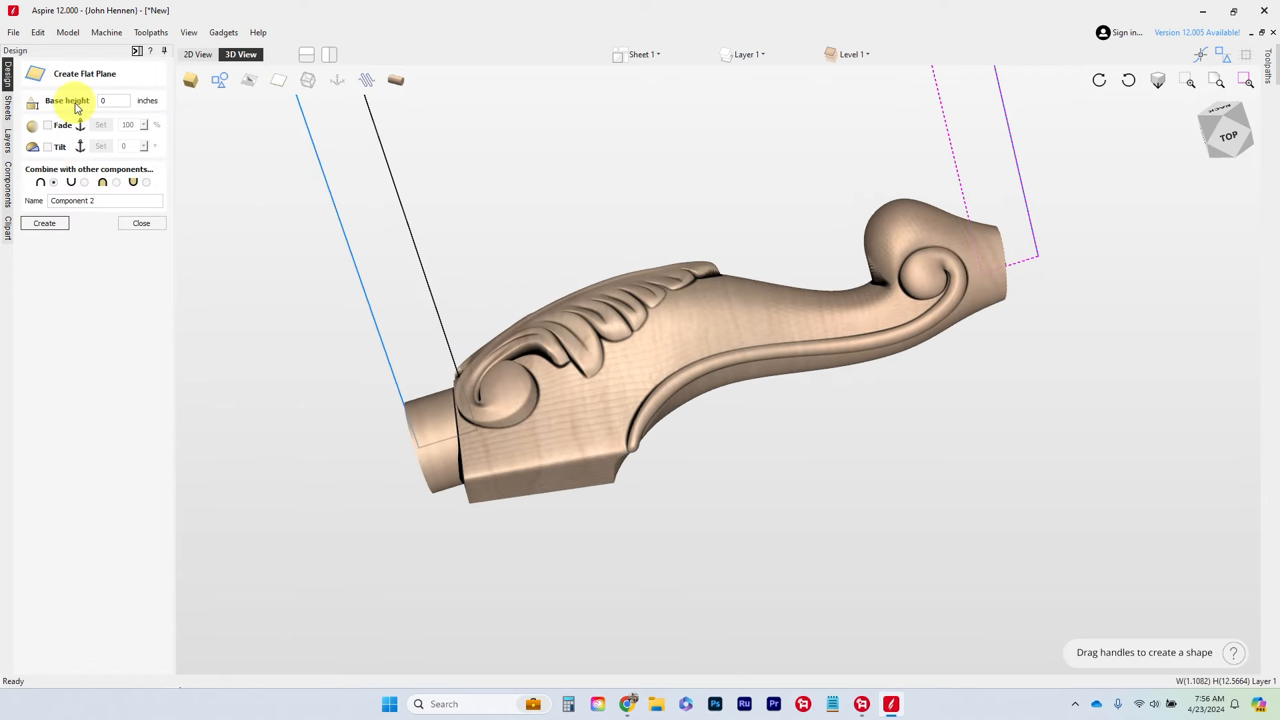
pyautogui.click(111, 100)
pyautogui.write('.5')
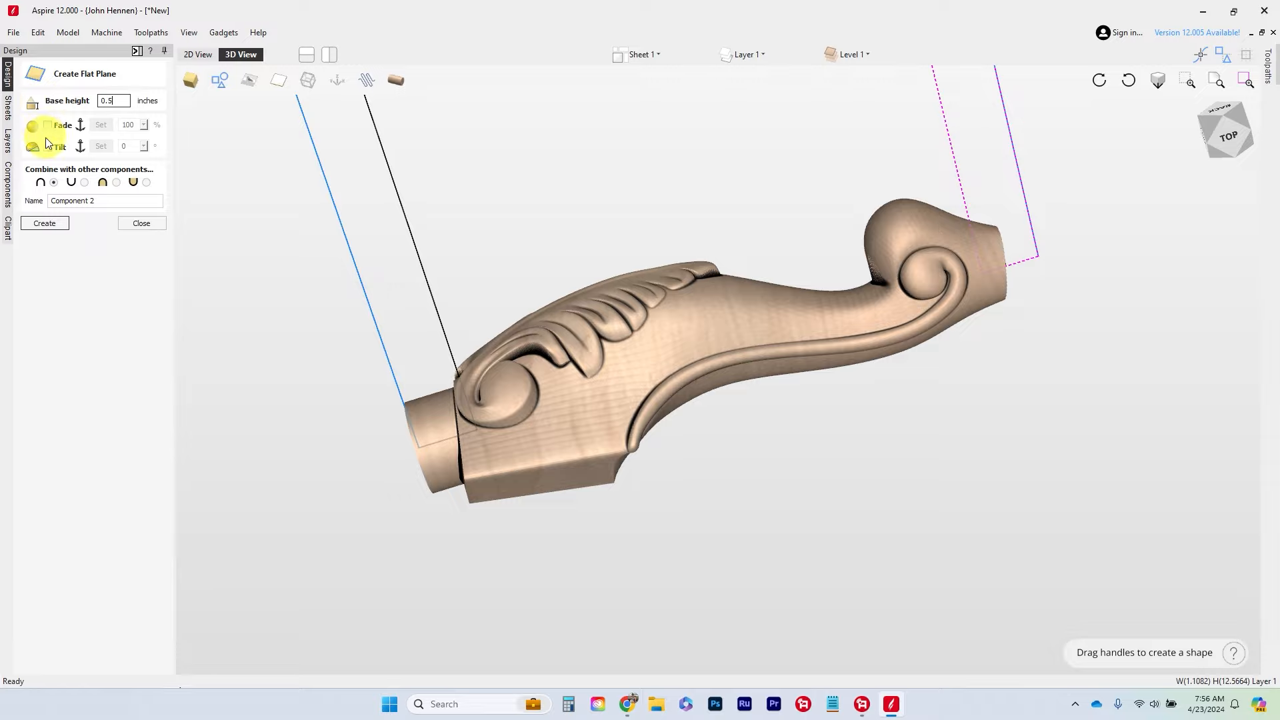
pyautogui.click(117, 183)
pyautogui.click(56, 225)
pyautogui.moveTo(1058, 295); pyautogui.dragTo(223, 471)
pyautogui.scroll(3, 458, 488)
pyautogui.scroll(1, 457, 487)
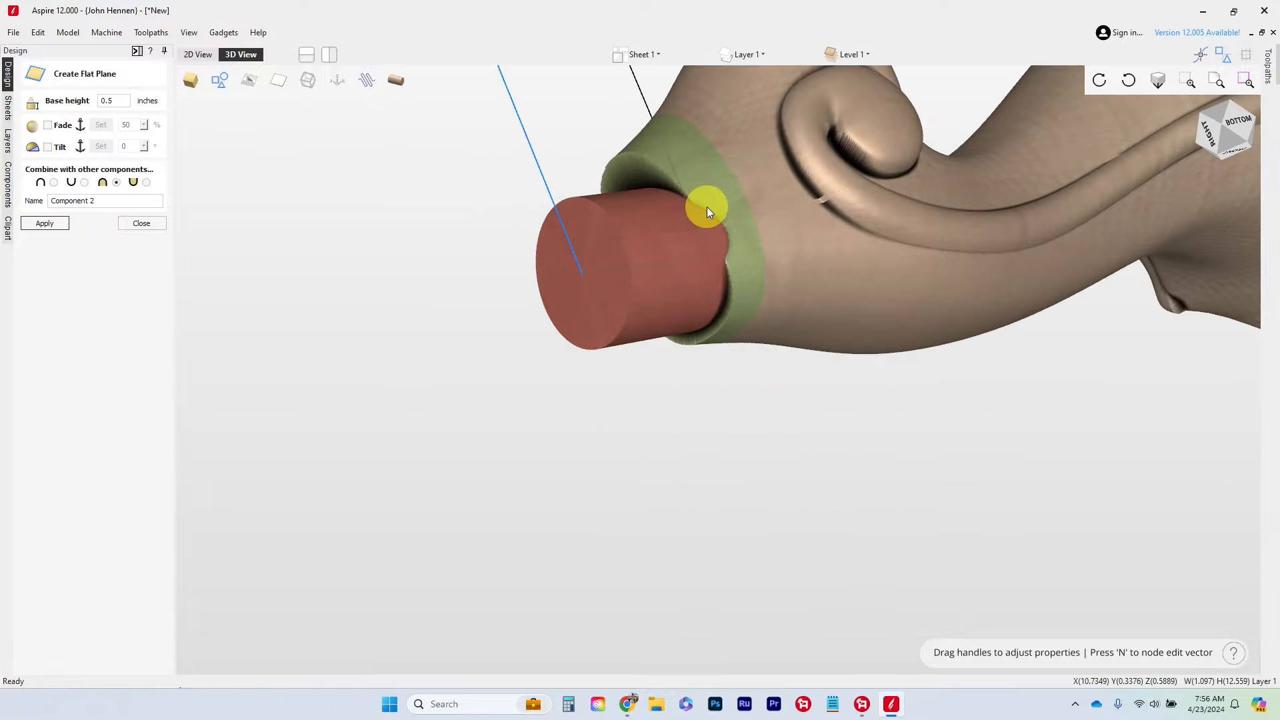
pyautogui.click(127, 222)
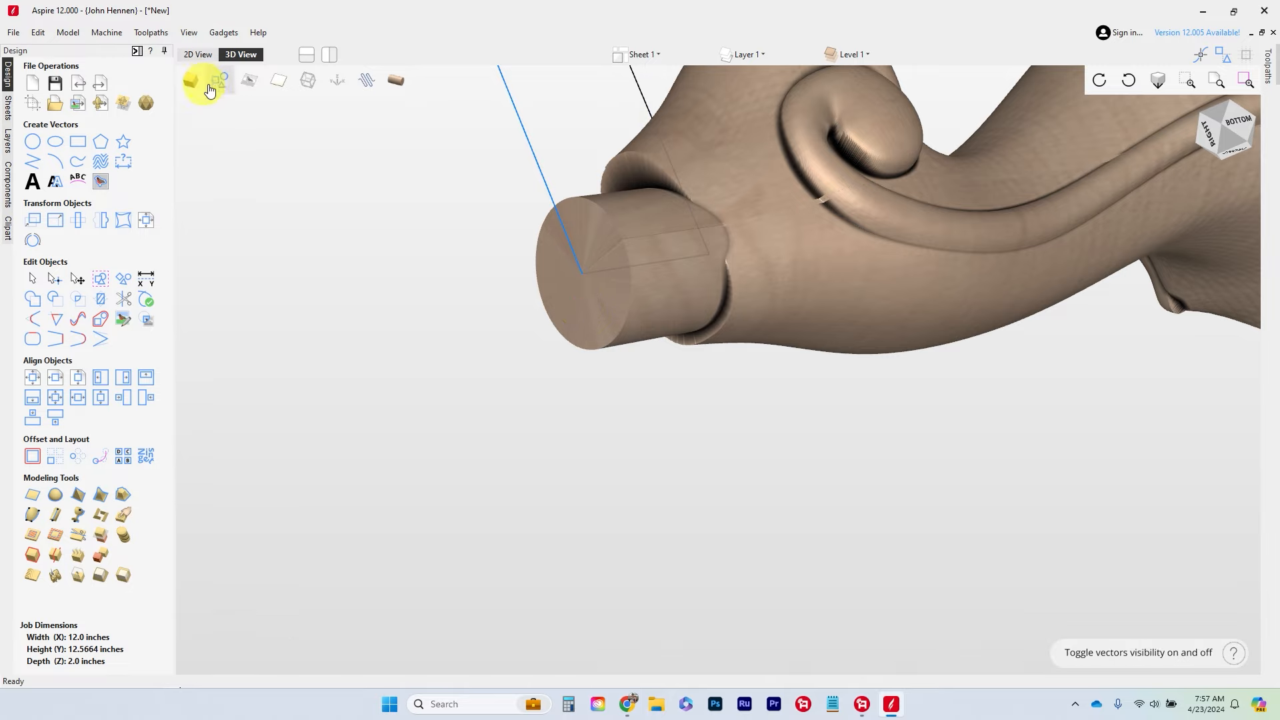
# Open the properties of the flat plane component at the leg's foot end and show it in the 3D view.
pyautogui.click(199, 54)
pyautogui.click(509, 292)
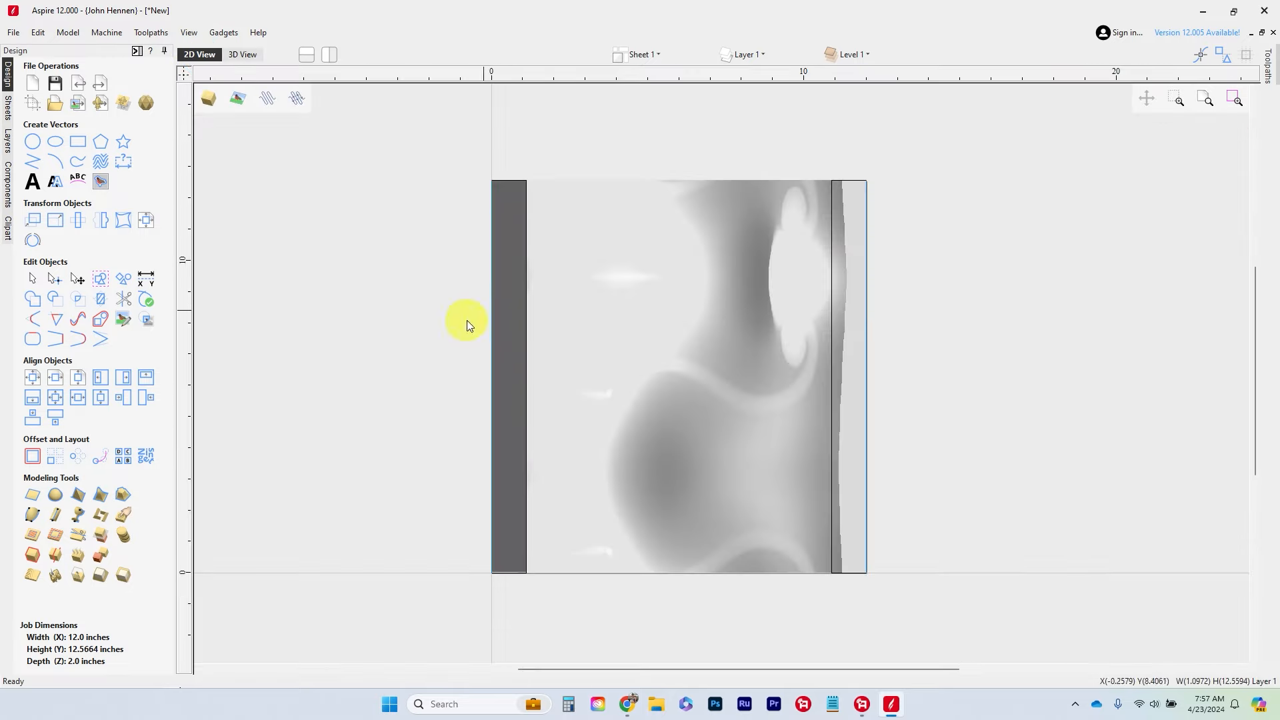
pyautogui.click(32, 497)
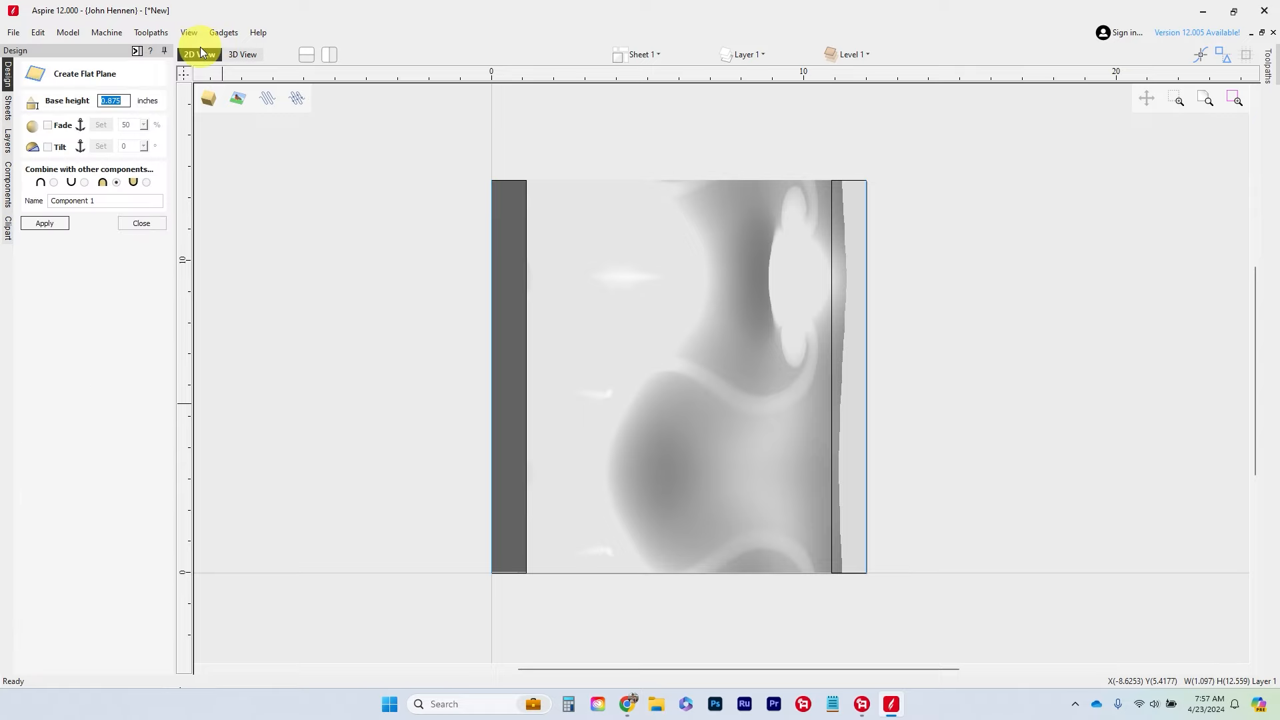
pyautogui.click(200, 55)
pyautogui.click(226, 55)
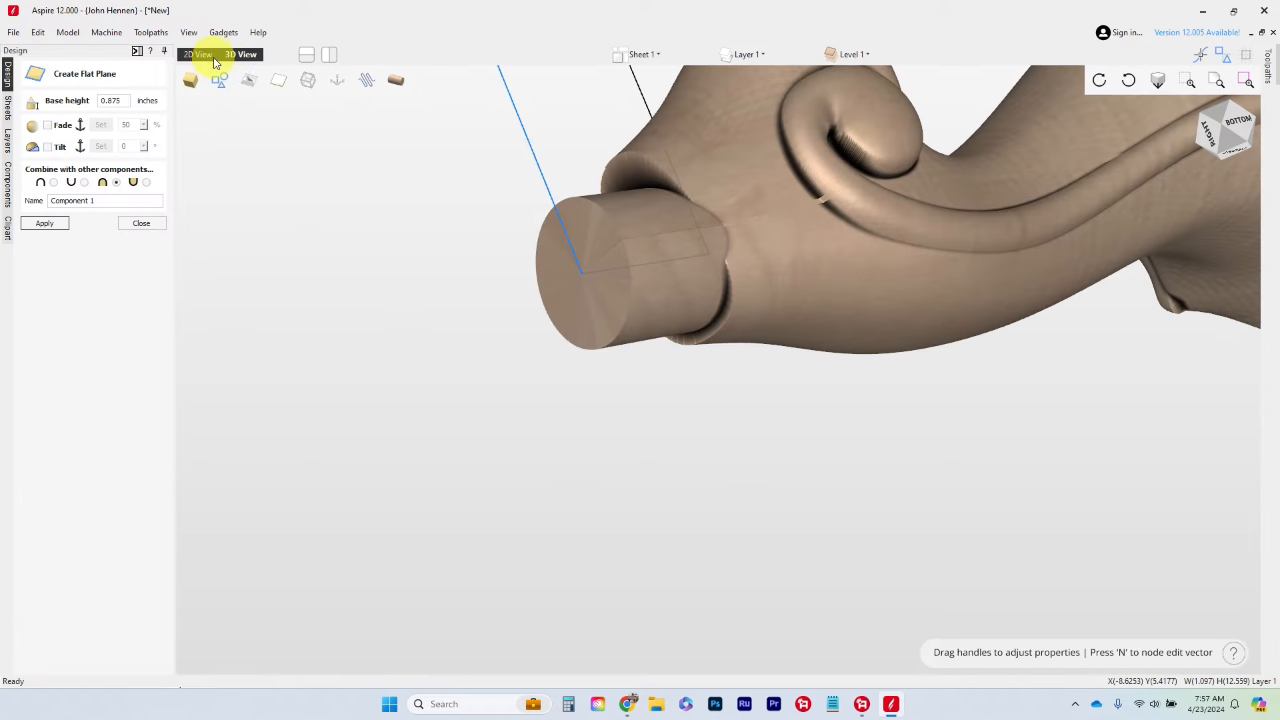
pyautogui.click(204, 59)
pyautogui.click(859, 330)
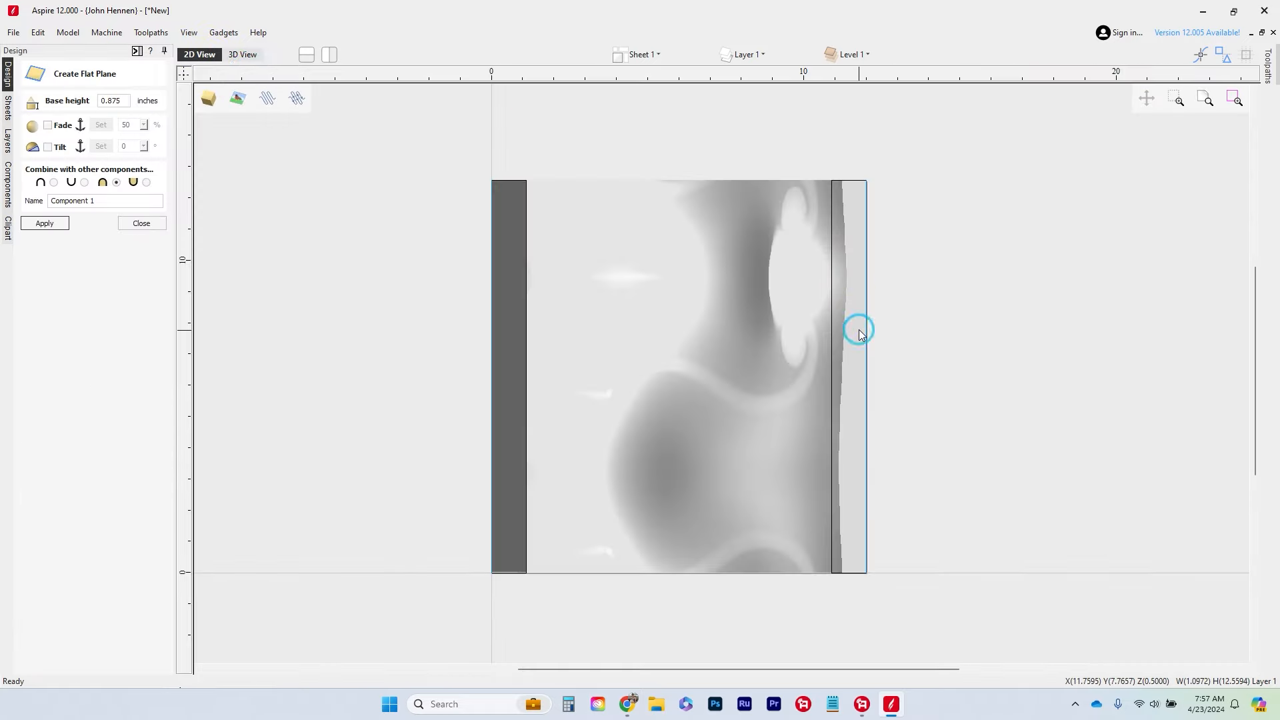
pyautogui.click(234, 57)
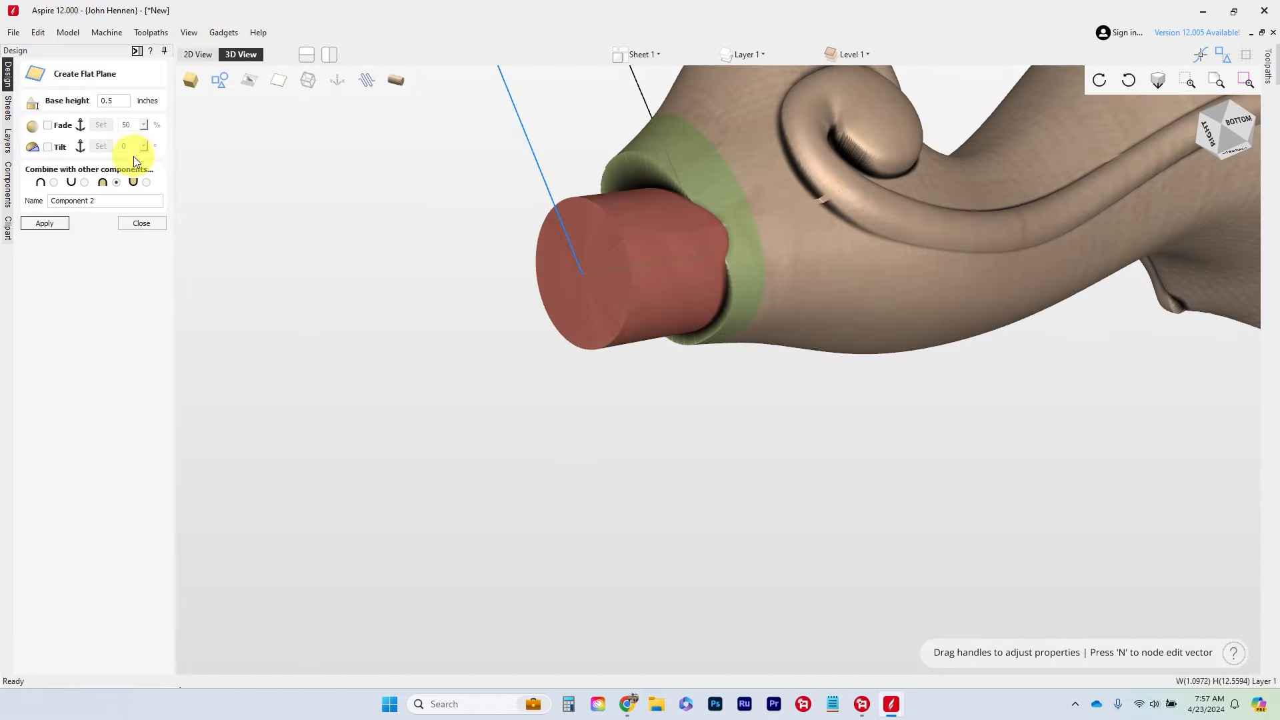
# Try a 0.375 inch base height for the foot-end flat plane and inspect the tab from its end.
pyautogui.click(15, 95)
pyautogui.write('0')
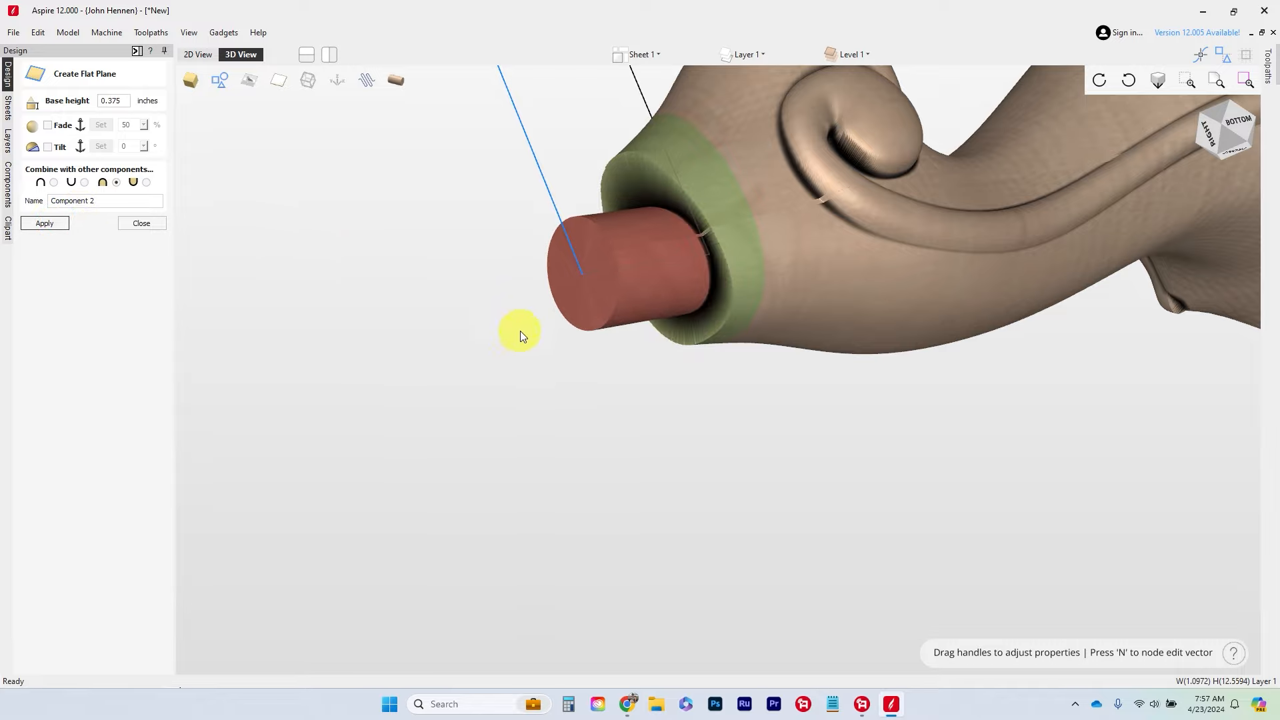
pyautogui.moveTo(520, 331); pyautogui.dragTo(686, 360)
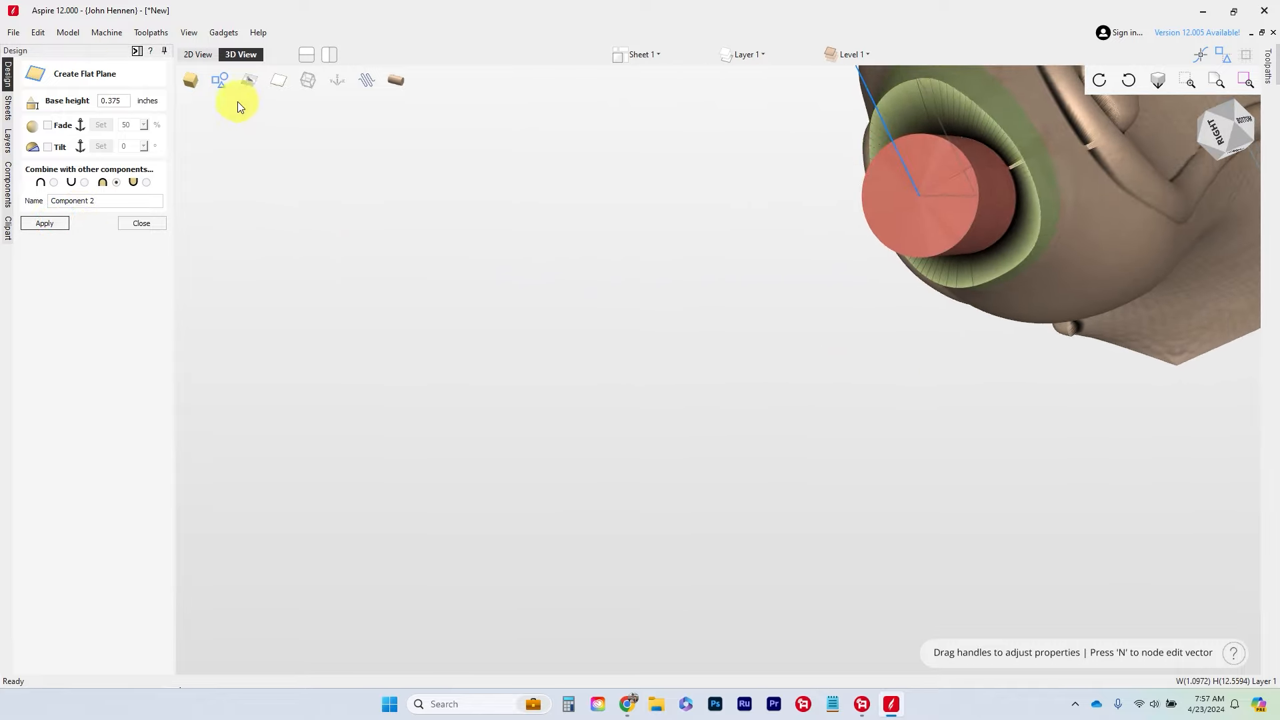
# Set the foot-end flat plane's base height to 0.4375 inches and close its properties.
pyautogui.doubleClick(112, 100)
pyautogui.write('0.43')
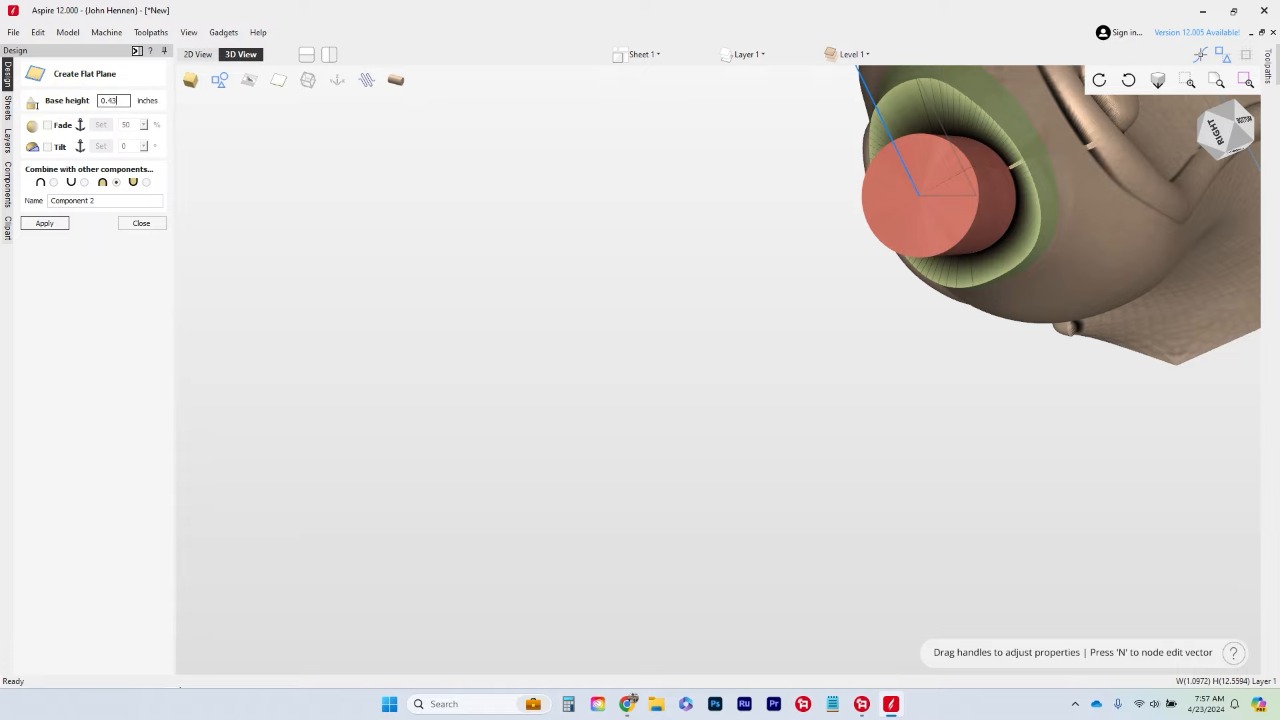
pyautogui.write('75')
pyautogui.click(56, 223)
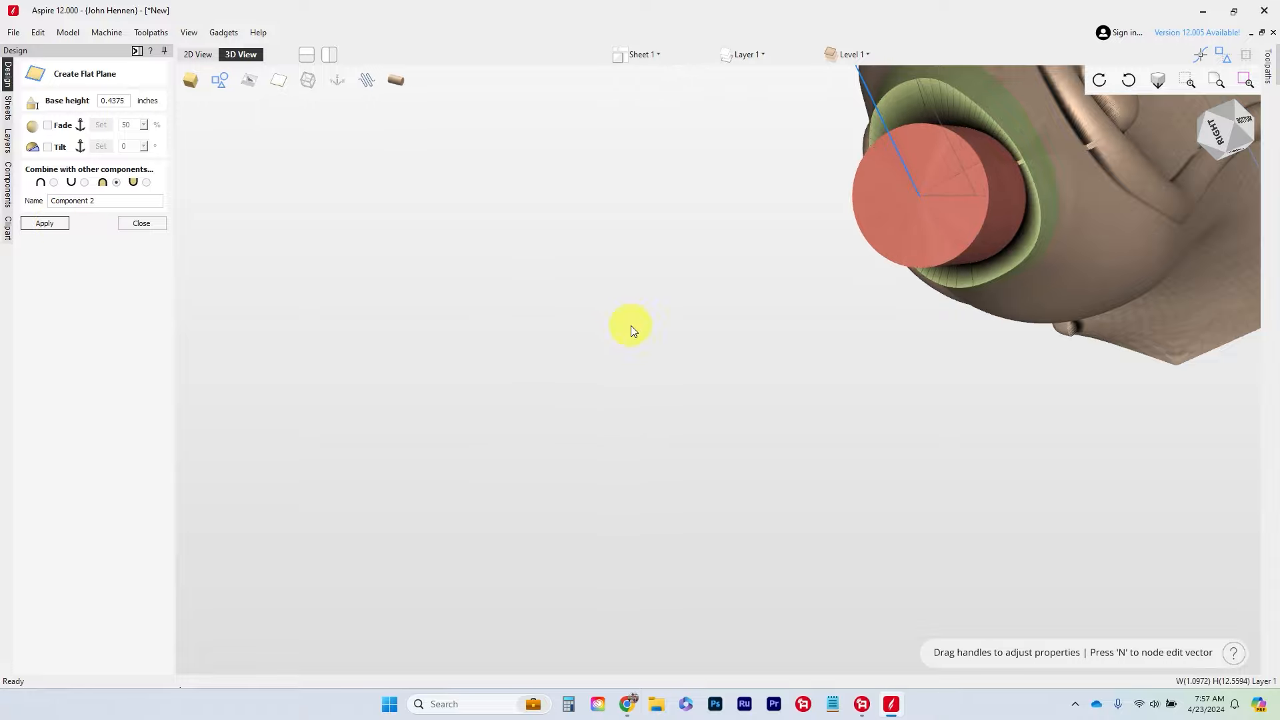
pyautogui.moveTo(630, 326); pyautogui.dragTo(563, 474)
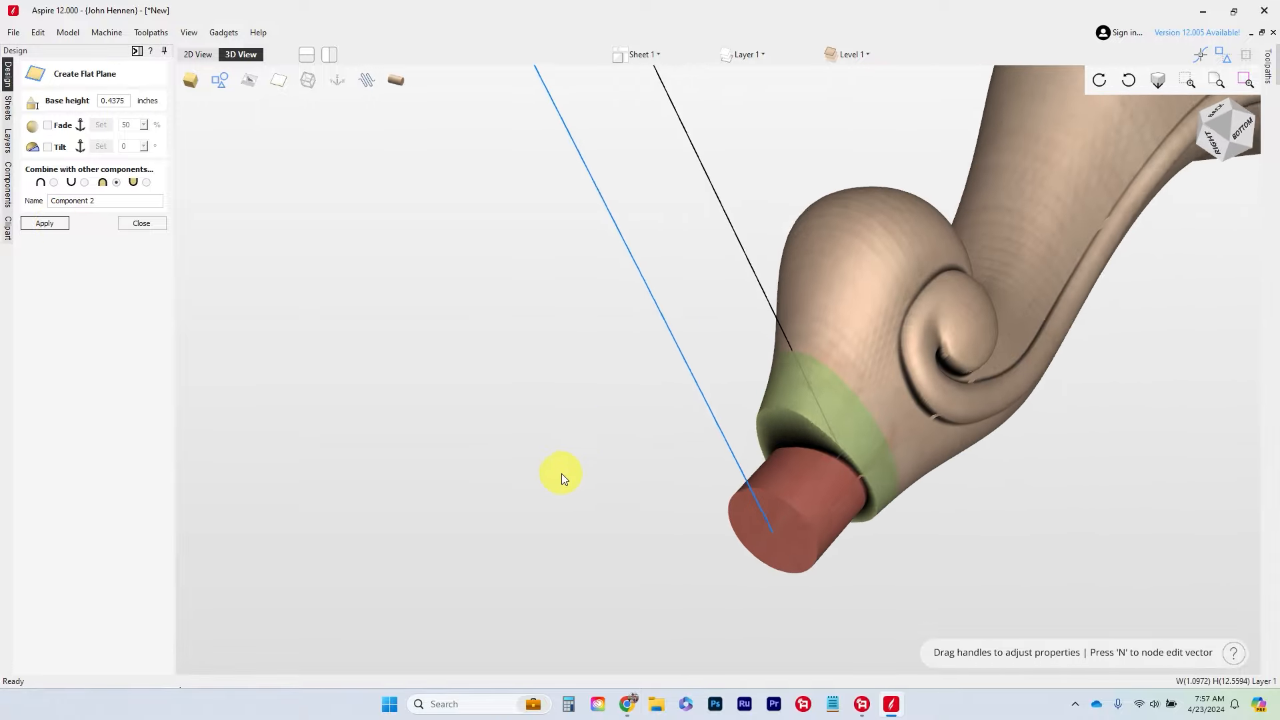
pyautogui.click(143, 222)
pyautogui.scroll(-3, 420, 252)
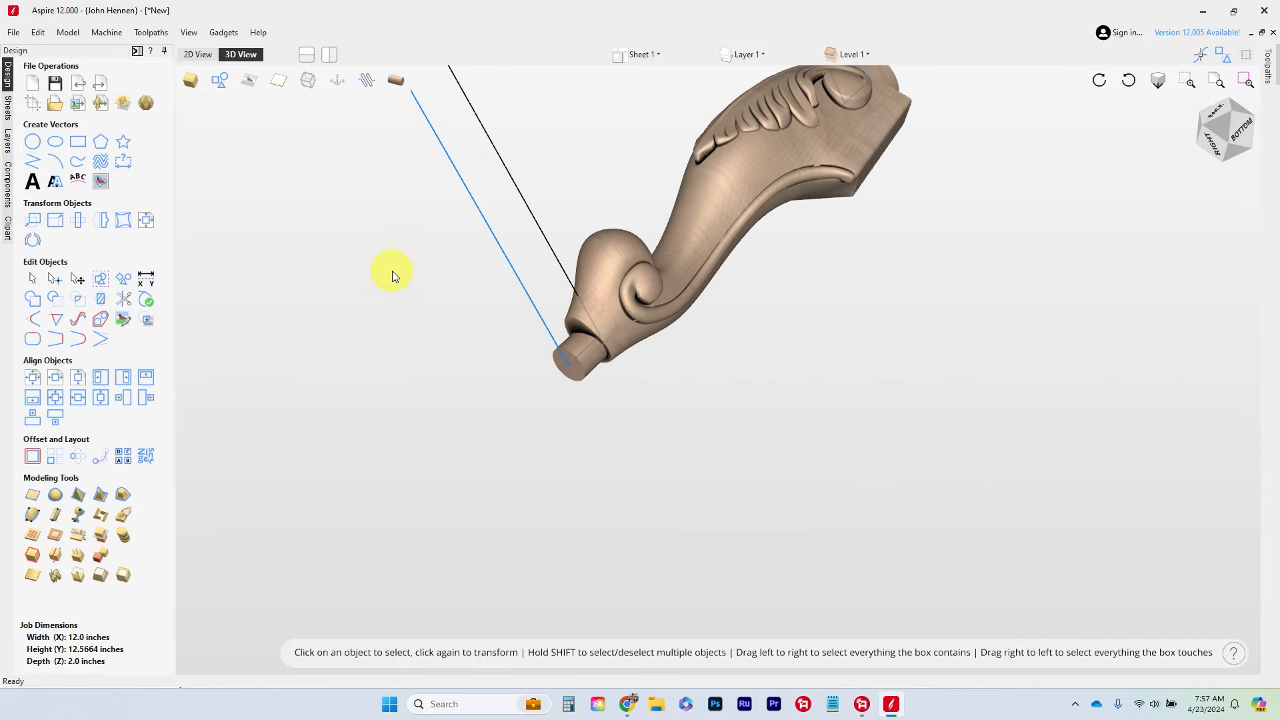
pyautogui.moveTo(394, 276); pyautogui.dragTo(890, 411)
# Place vertical guides in the 2D view at about X = 0.5 and X = 11.5 inches, across the two end tabs.
pyautogui.click(215, 57)
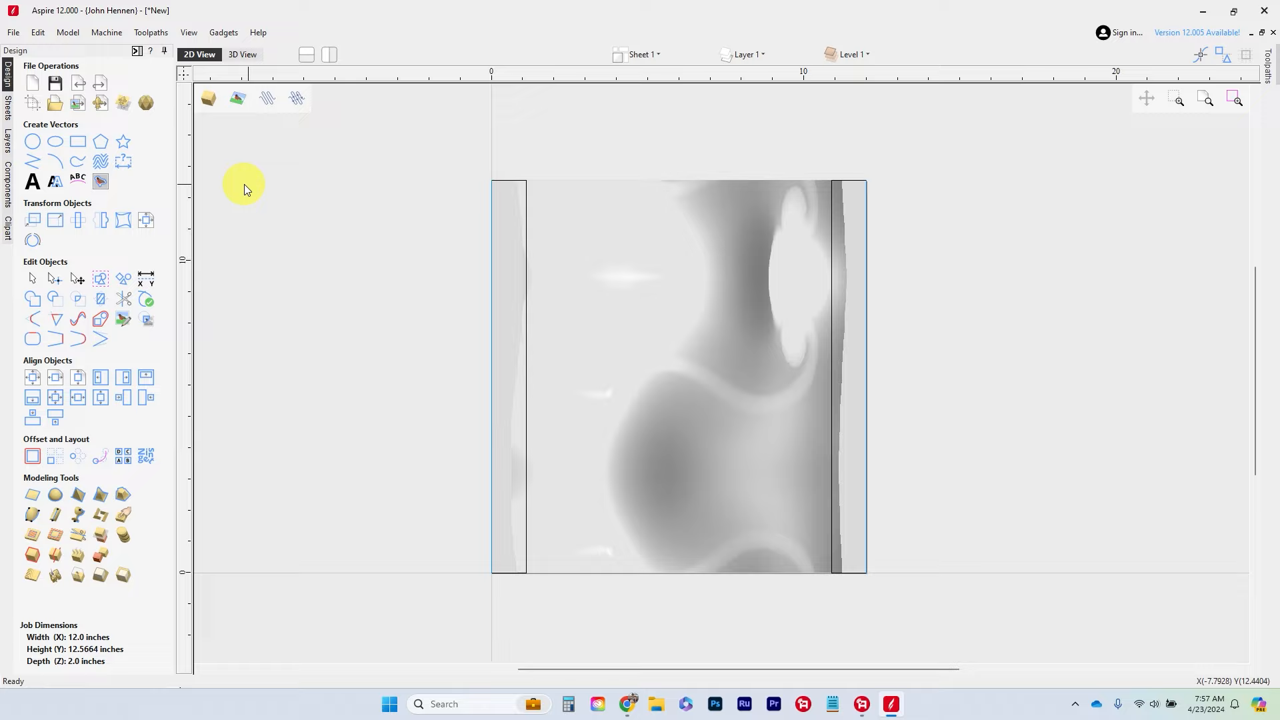
pyautogui.moveTo(189, 187); pyautogui.dragTo(507, 170)
pyautogui.scroll(6, 476, 539)
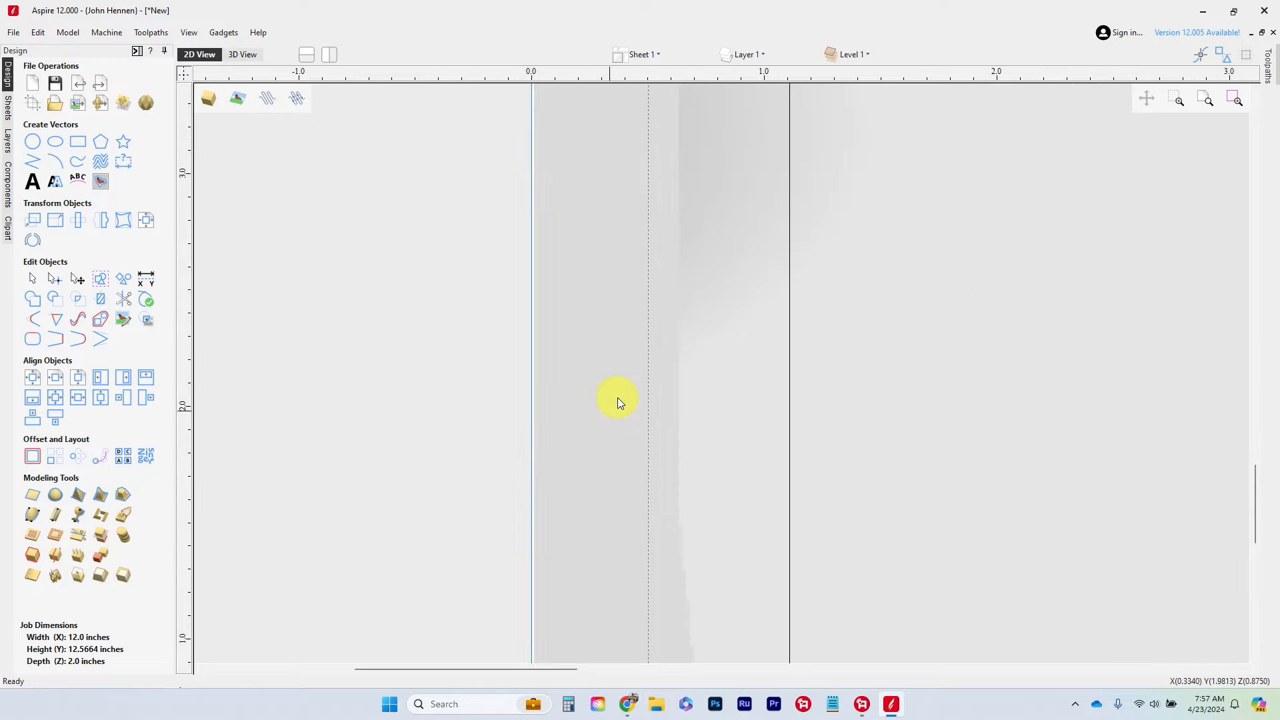
pyautogui.scroll(-4, 618, 397)
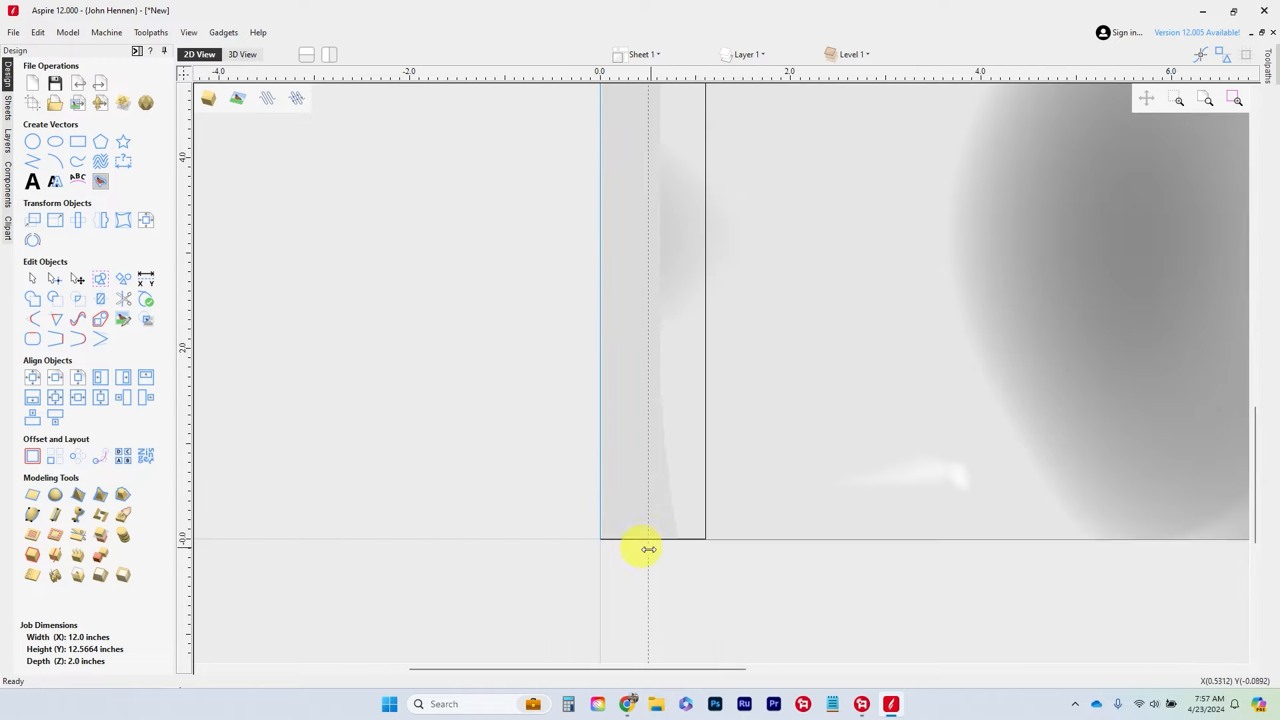
pyautogui.doubleClick(646, 557)
pyautogui.click(635, 484)
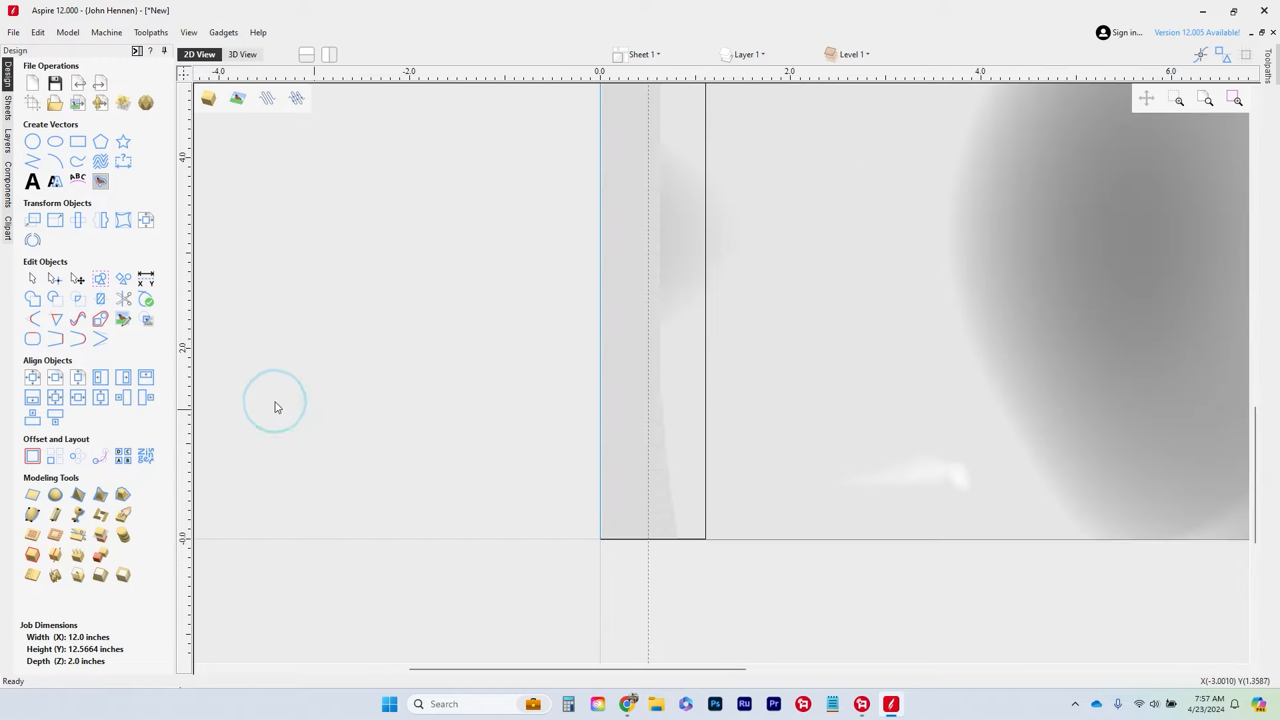
pyautogui.scroll(-4, 275, 402)
pyautogui.moveTo(190, 362); pyautogui.dragTo(859, 483)
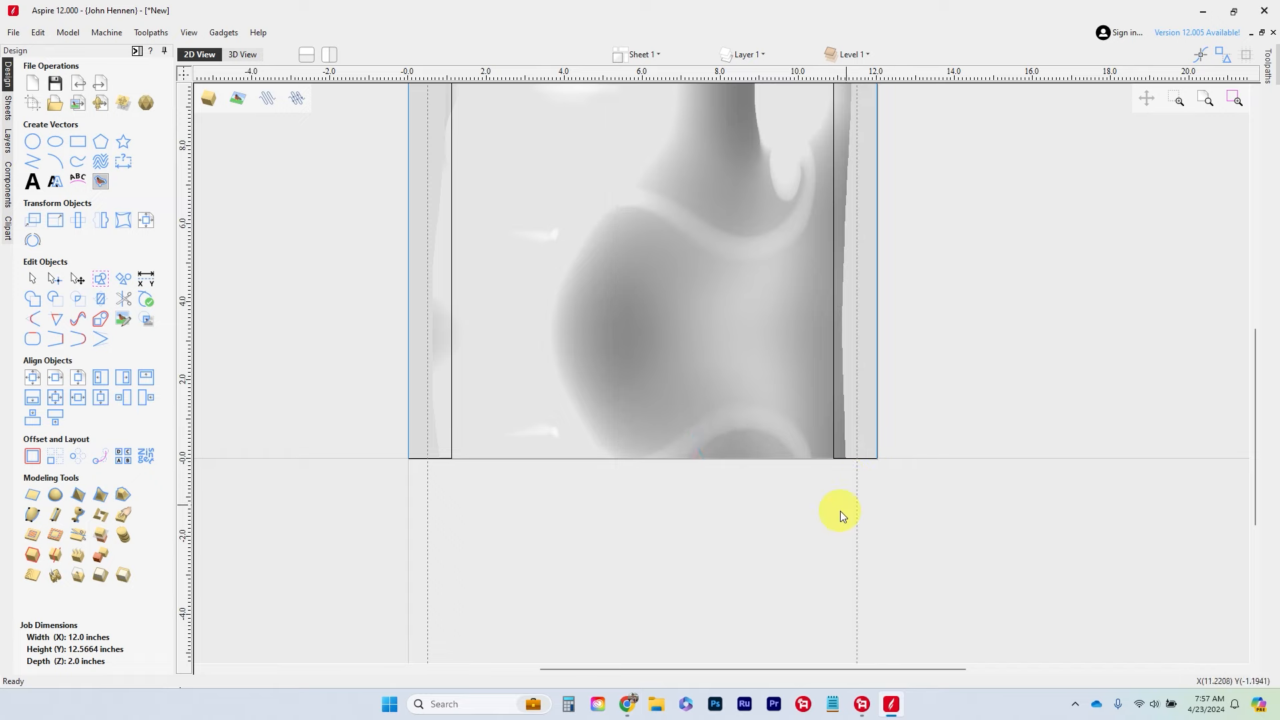
pyautogui.scroll(-2, 837, 514)
# Start the Wrapped Spiral Layout gadget with one strand and set the spiral pitch to 0.01 inches.
pyautogui.click(224, 33)
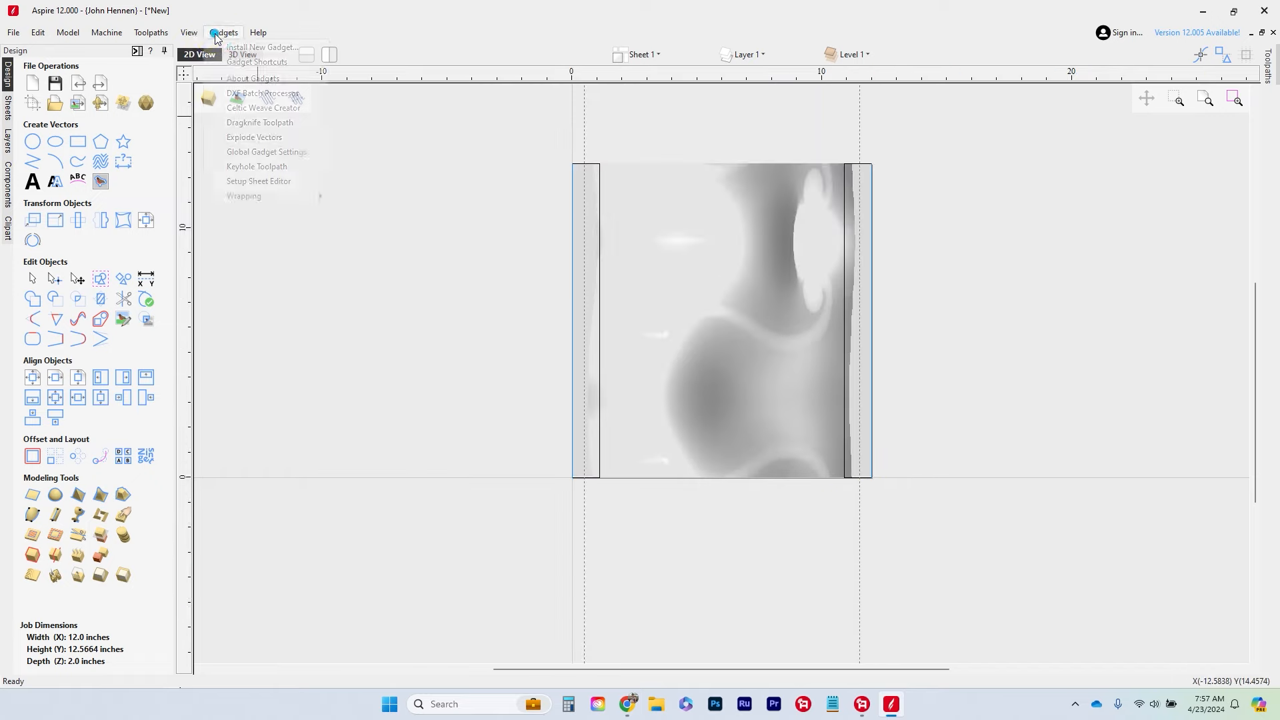
pyautogui.moveTo(271, 194)
pyautogui.click(377, 221)
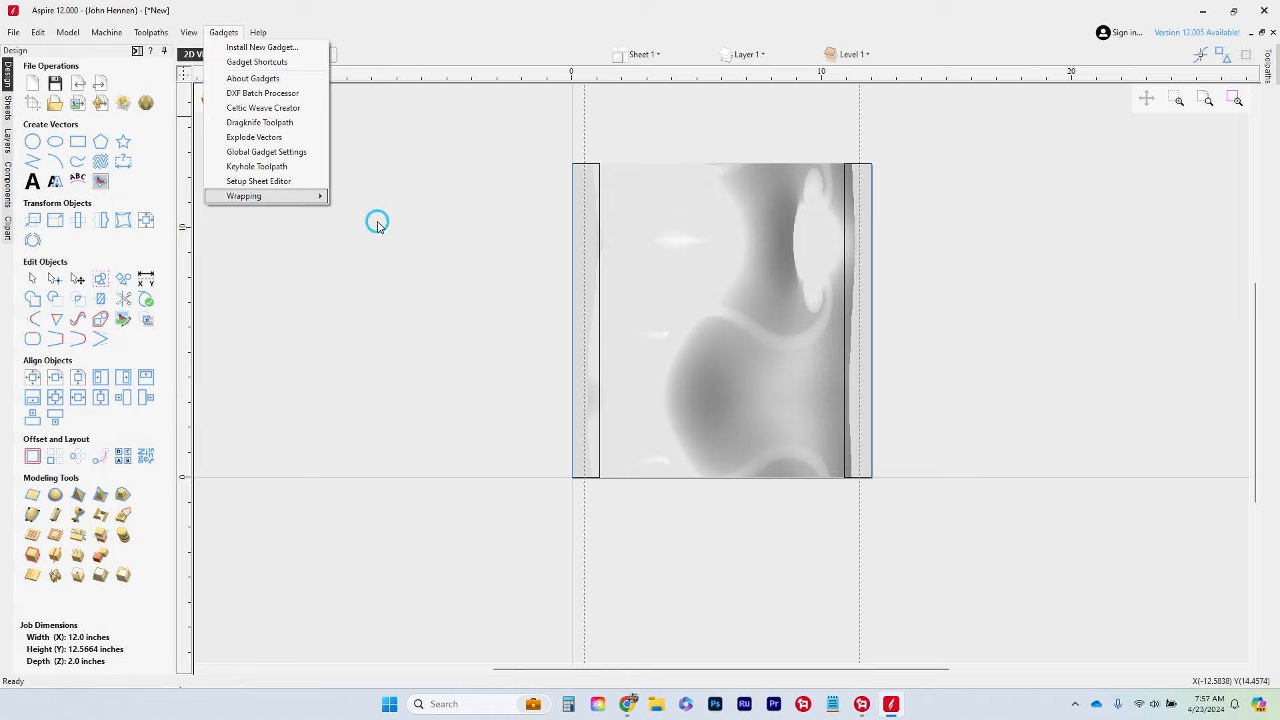
pyautogui.doubleClick(609, 274)
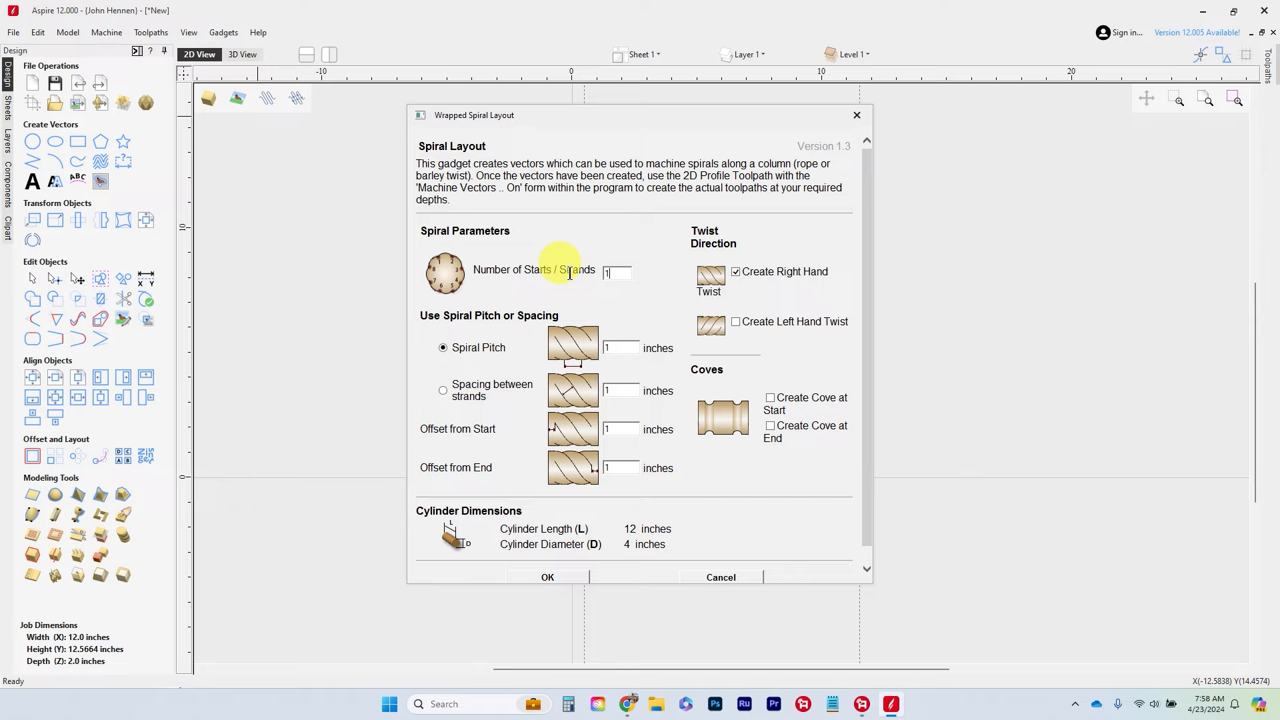
pyautogui.doubleClick(608, 348)
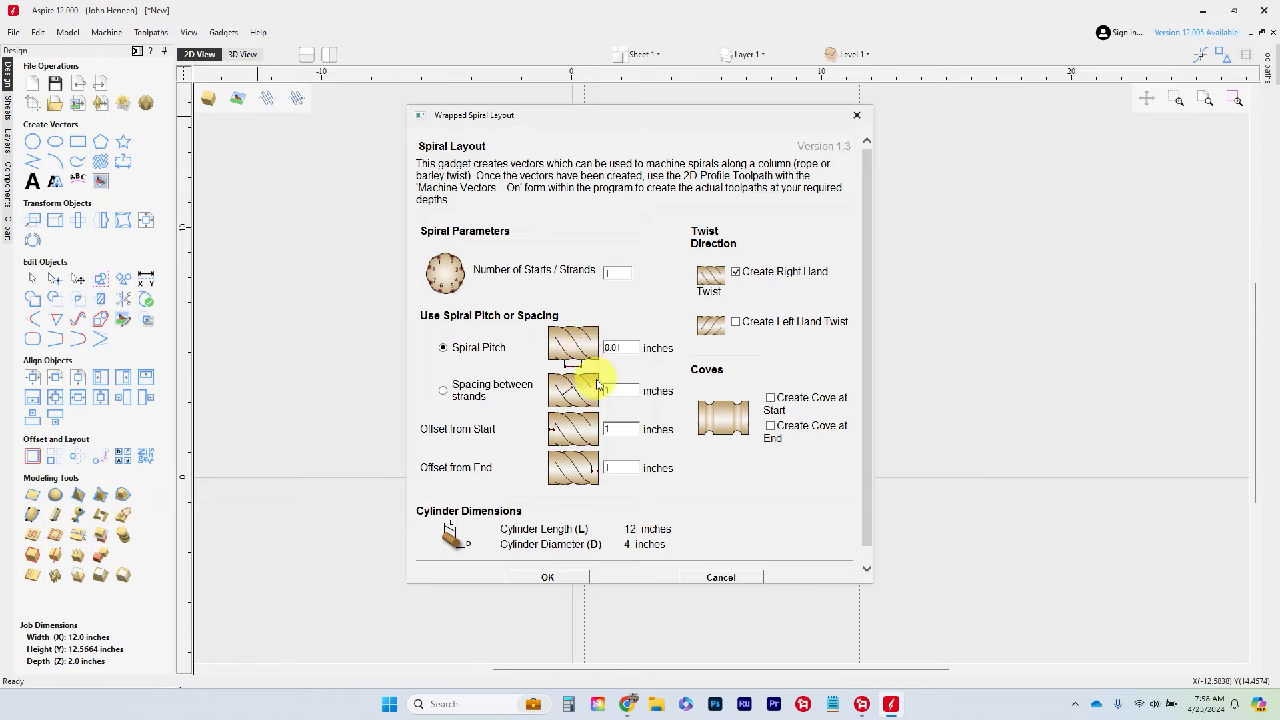
# Set the spiral's start and end offsets to 0.5 inches each and create the vectors with a right-hand twist.
pyautogui.doubleClick(618, 431)
pyautogui.write('0')
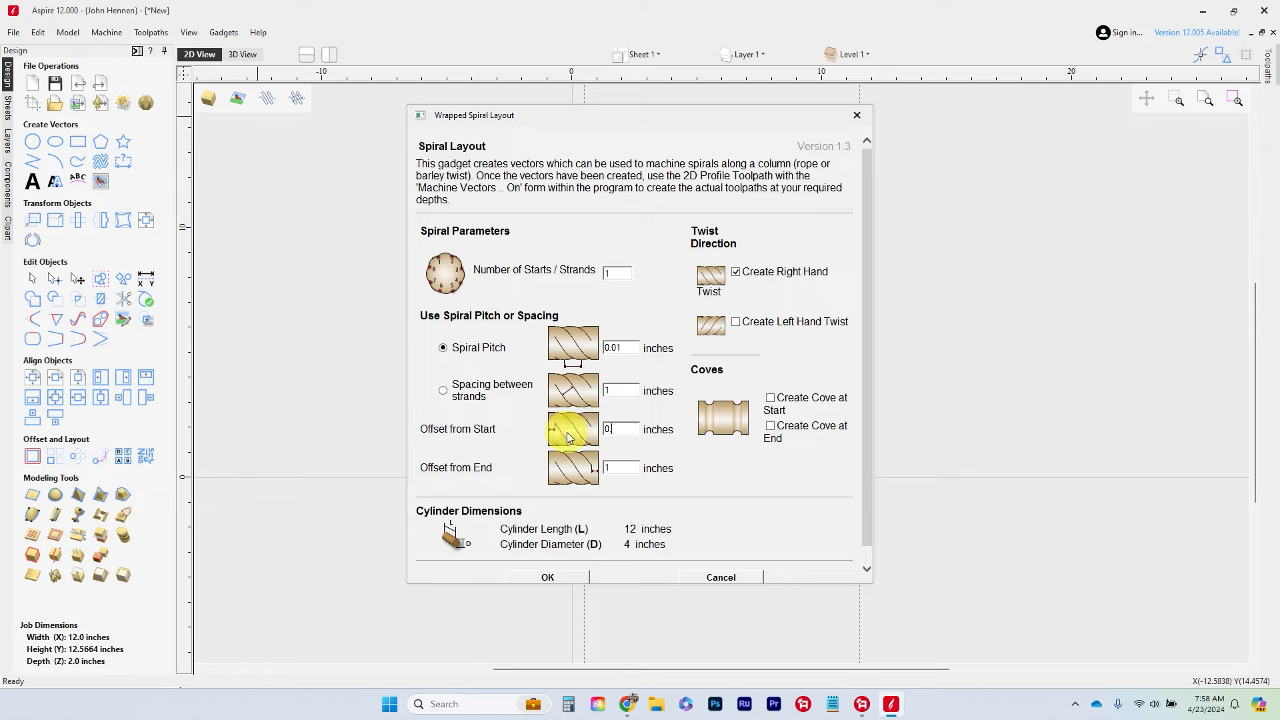
pyautogui.write('.5')
pyautogui.press('Tab')
pyautogui.write('0')
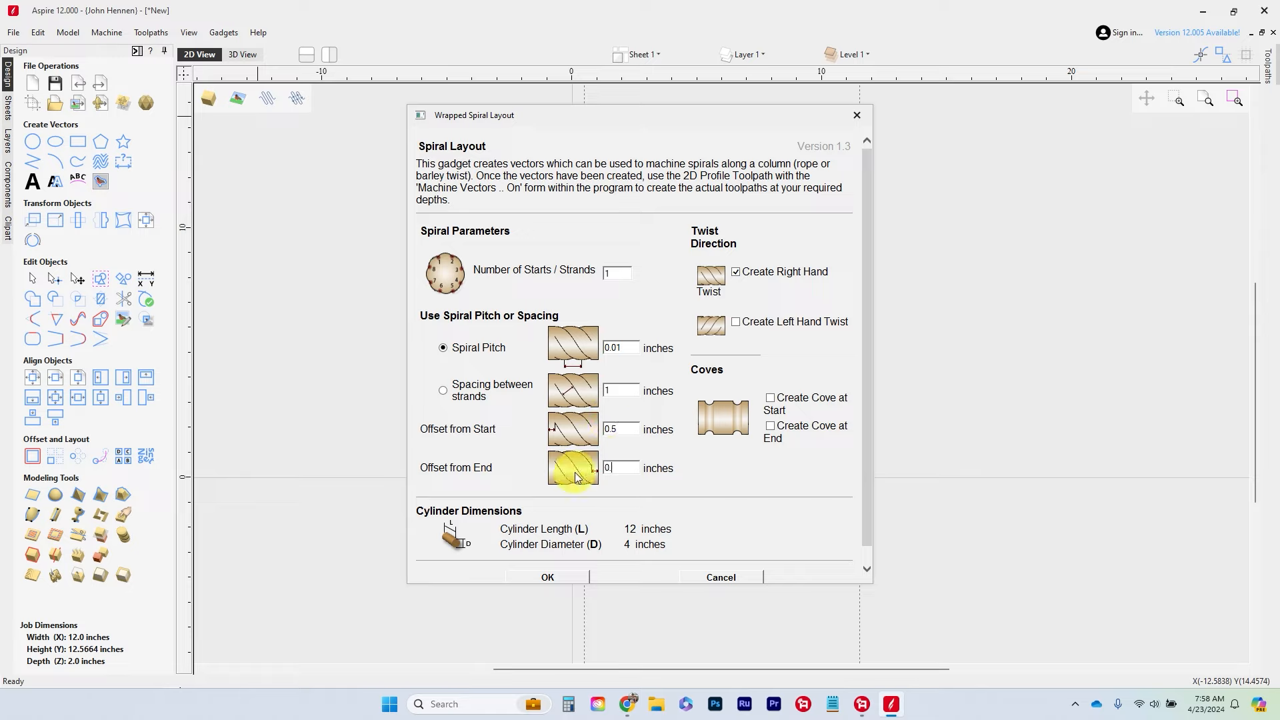
pyautogui.write('.5')
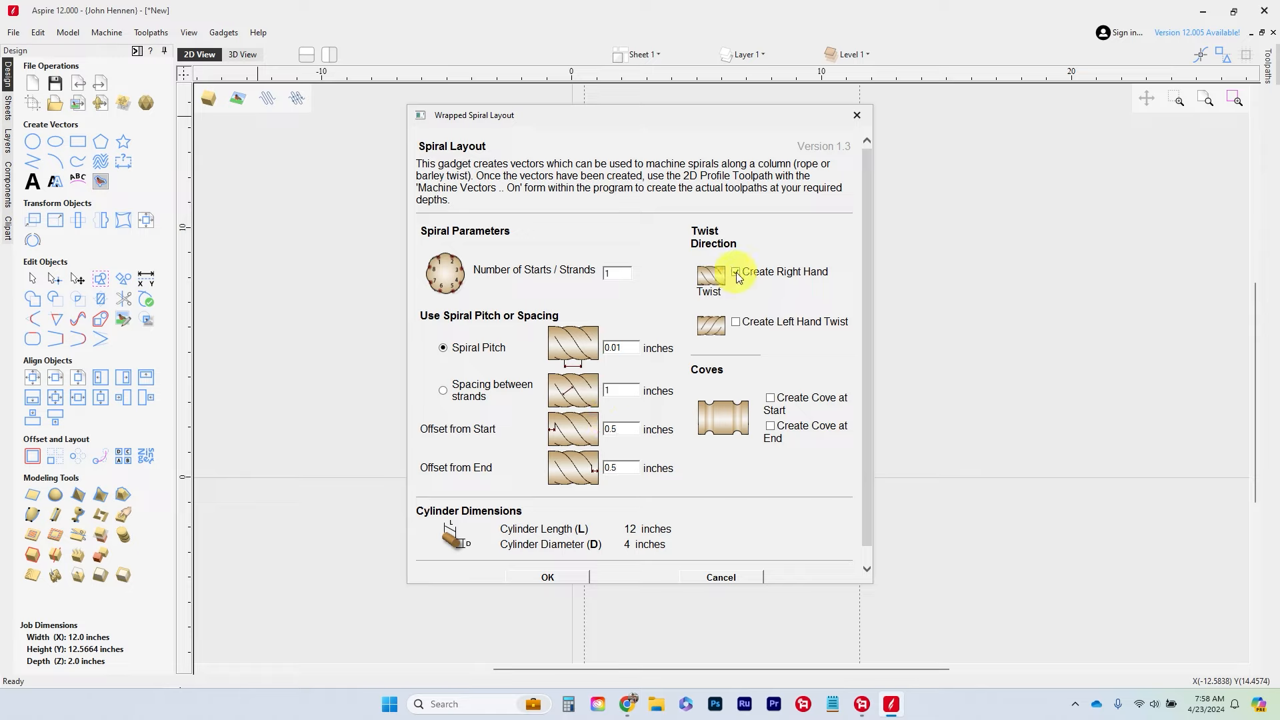
pyautogui.click(546, 578)
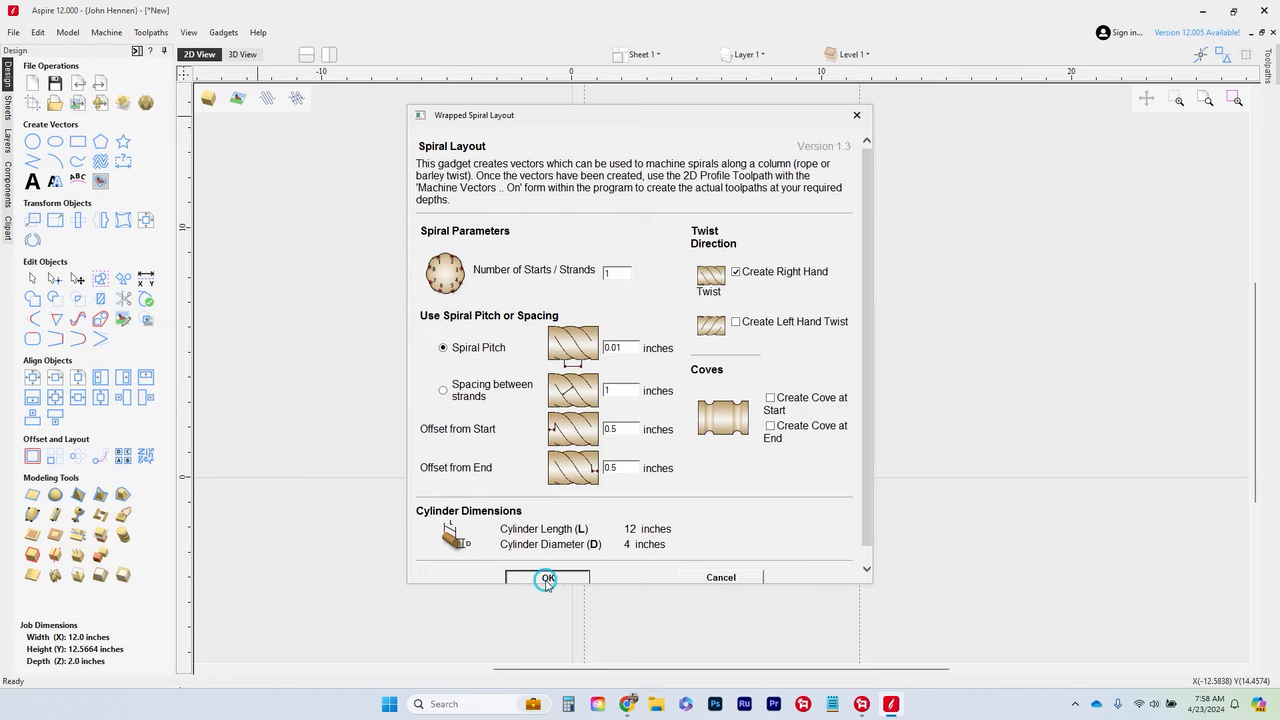
pyautogui.click(634, 365)
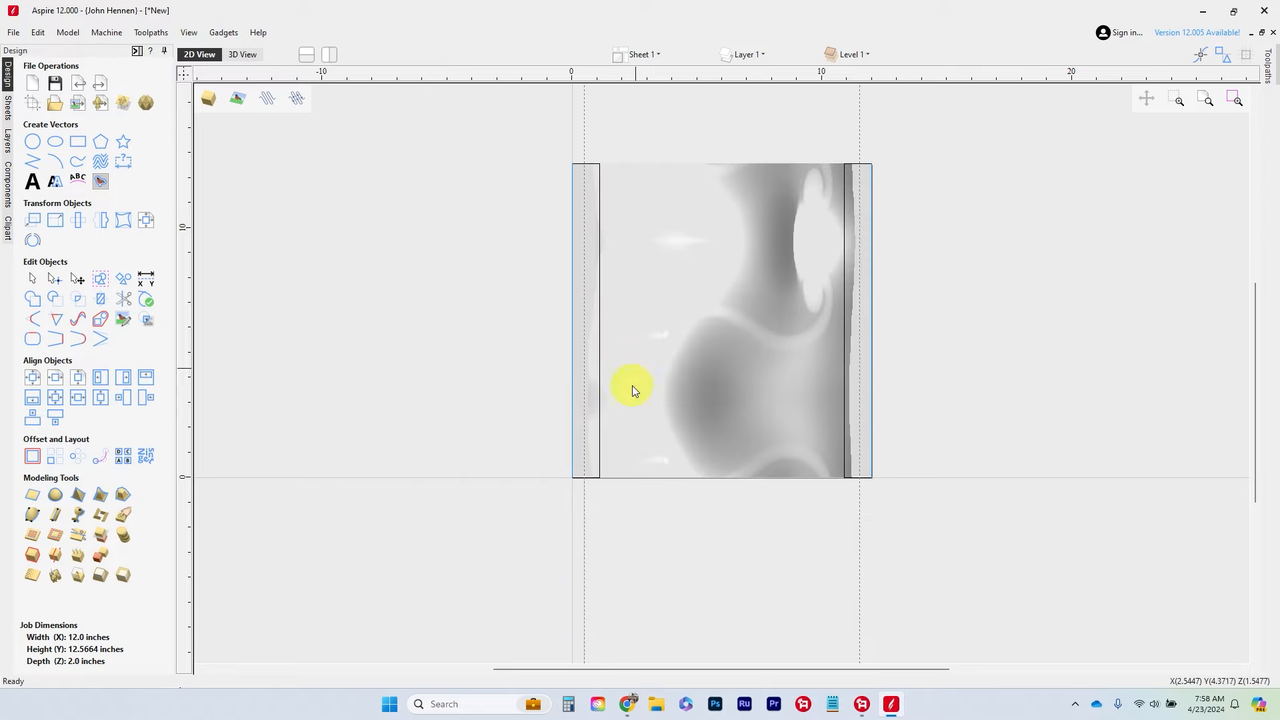
# Hide the guides and select the spiral vector extending below the unwrapped job.
pyautogui.scroll(-2, 616, 504)
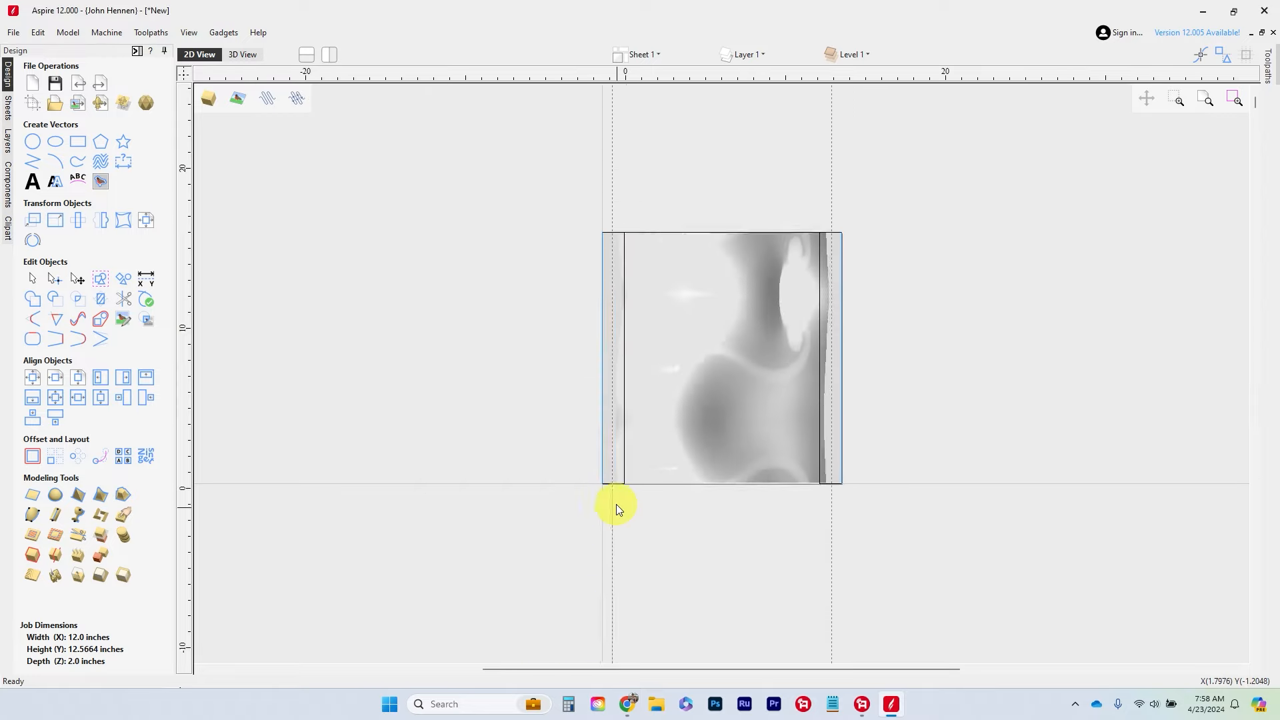
pyautogui.click(182, 69)
pyautogui.click(636, 550)
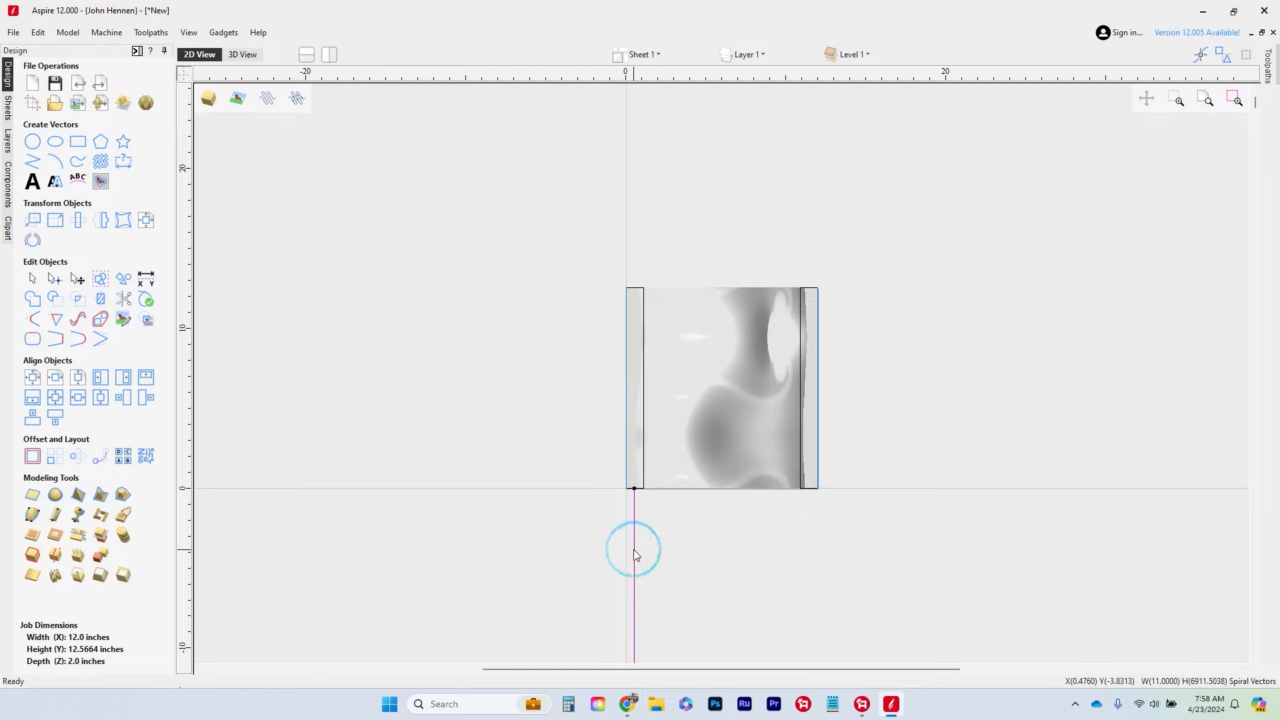
# Start a 2D Profile toolpath on the selected spiral vector and set its cut depth to 0 inches.
pyautogui.scroll(-4, 487, 194)
pyautogui.scroll(-6, 531, 198)
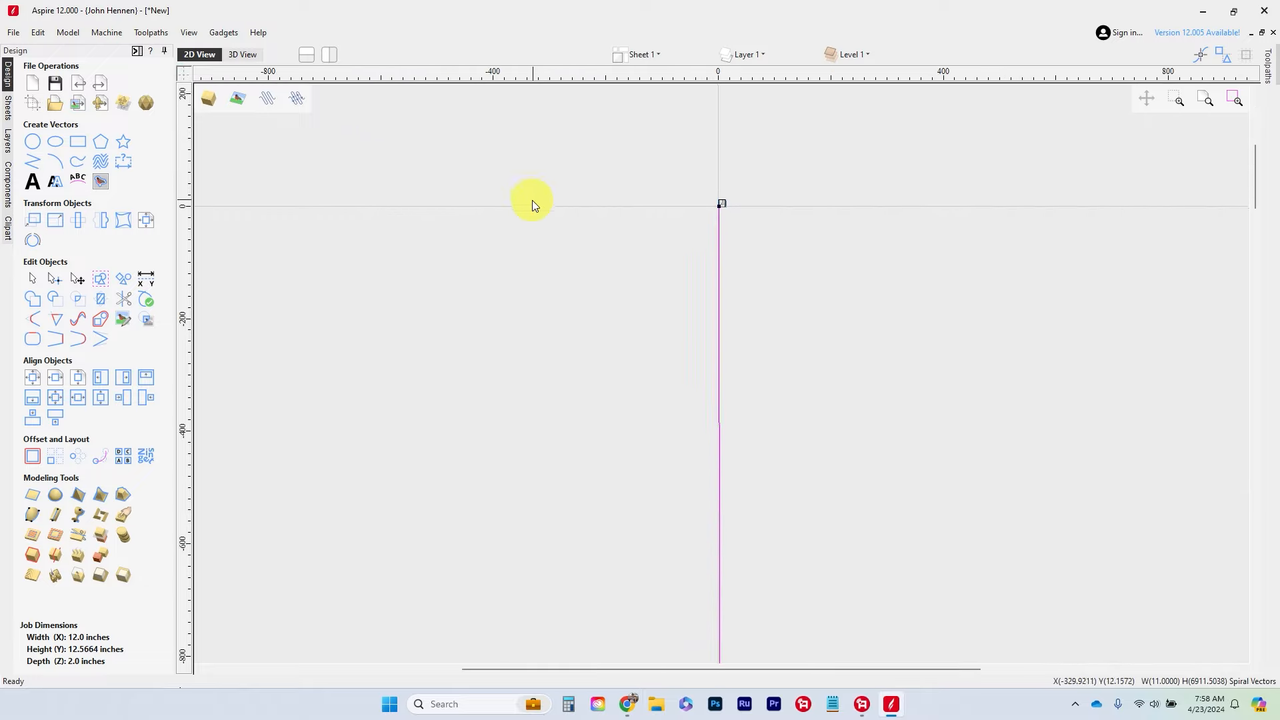
pyautogui.scroll(5, 539, 202)
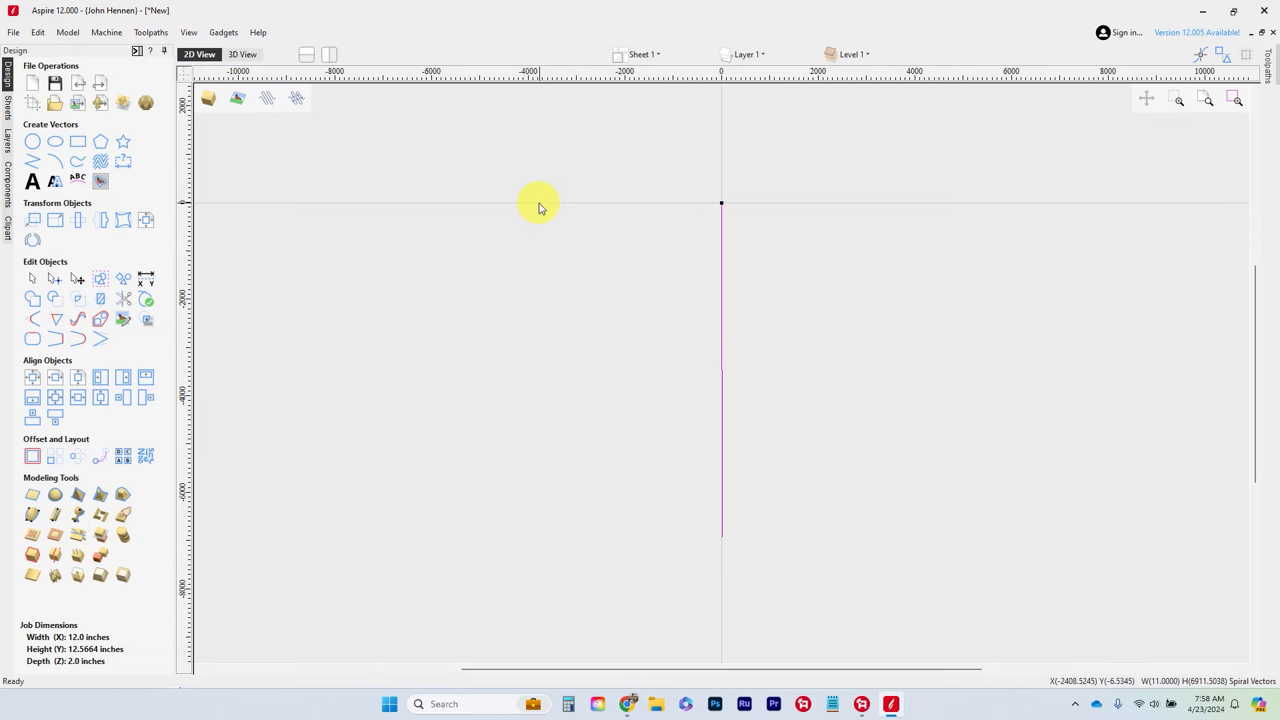
pyautogui.click(136, 50)
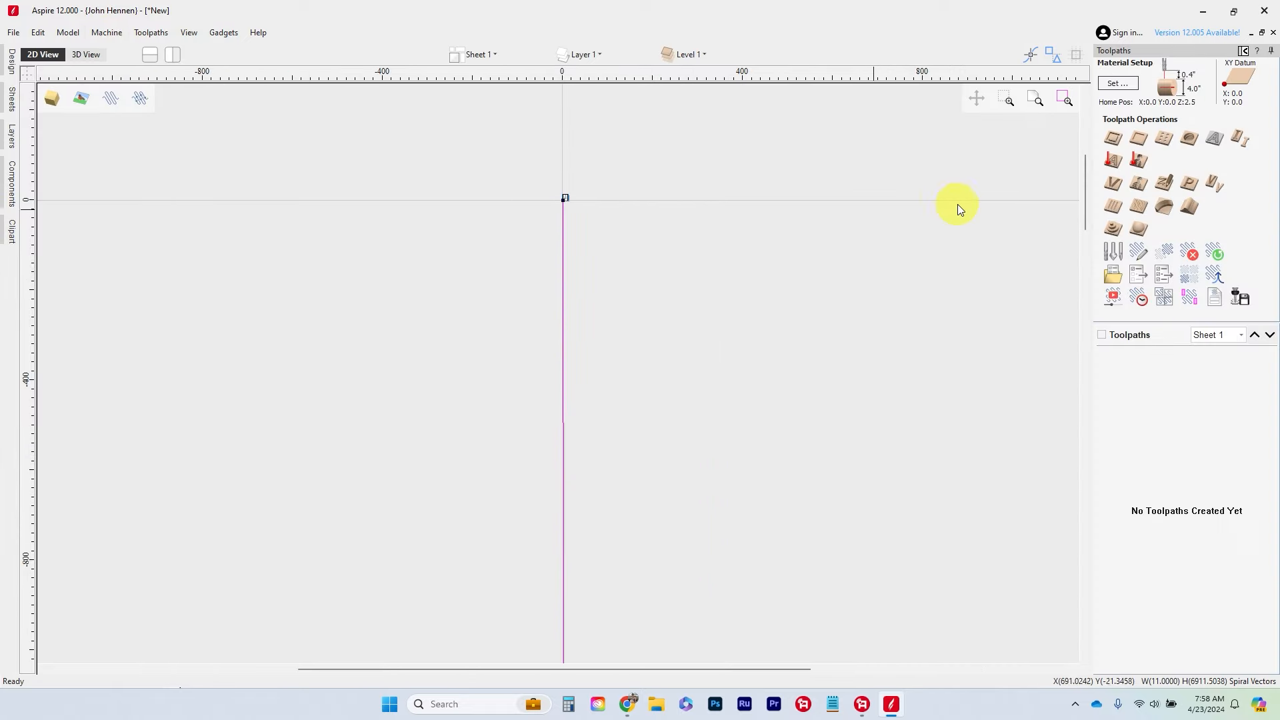
pyautogui.click(1111, 139)
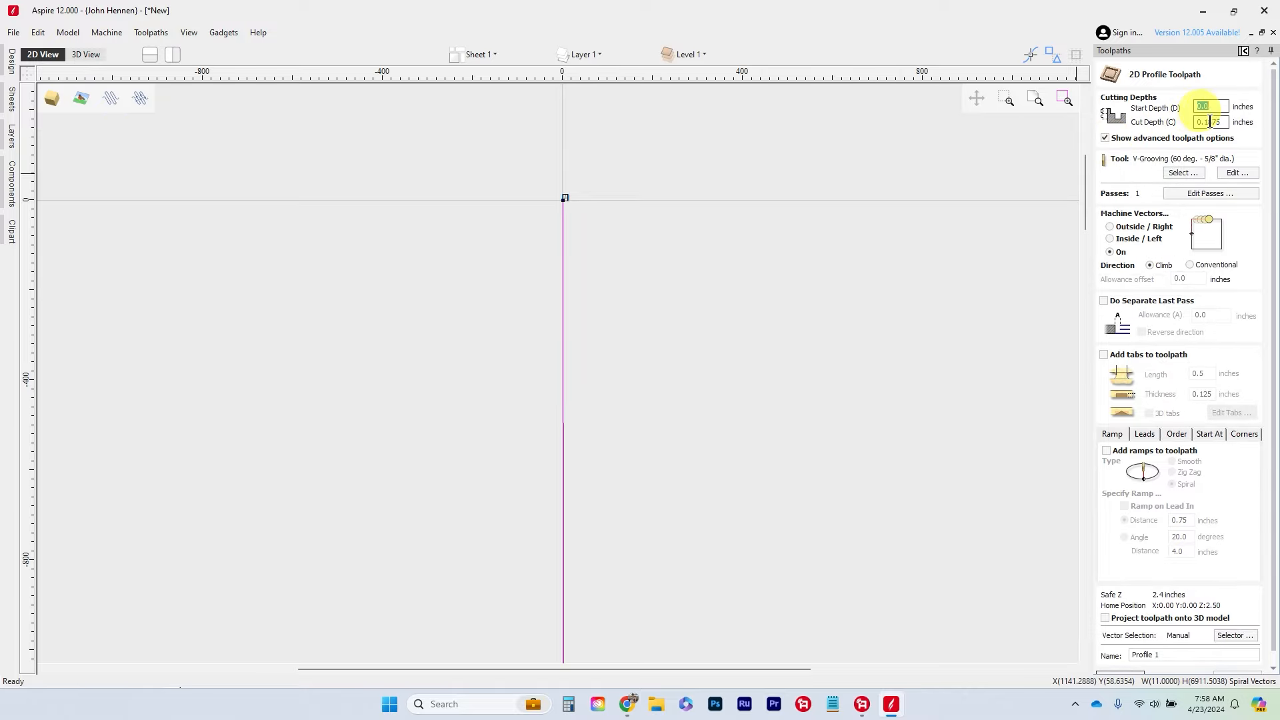
pyautogui.press('Tab')
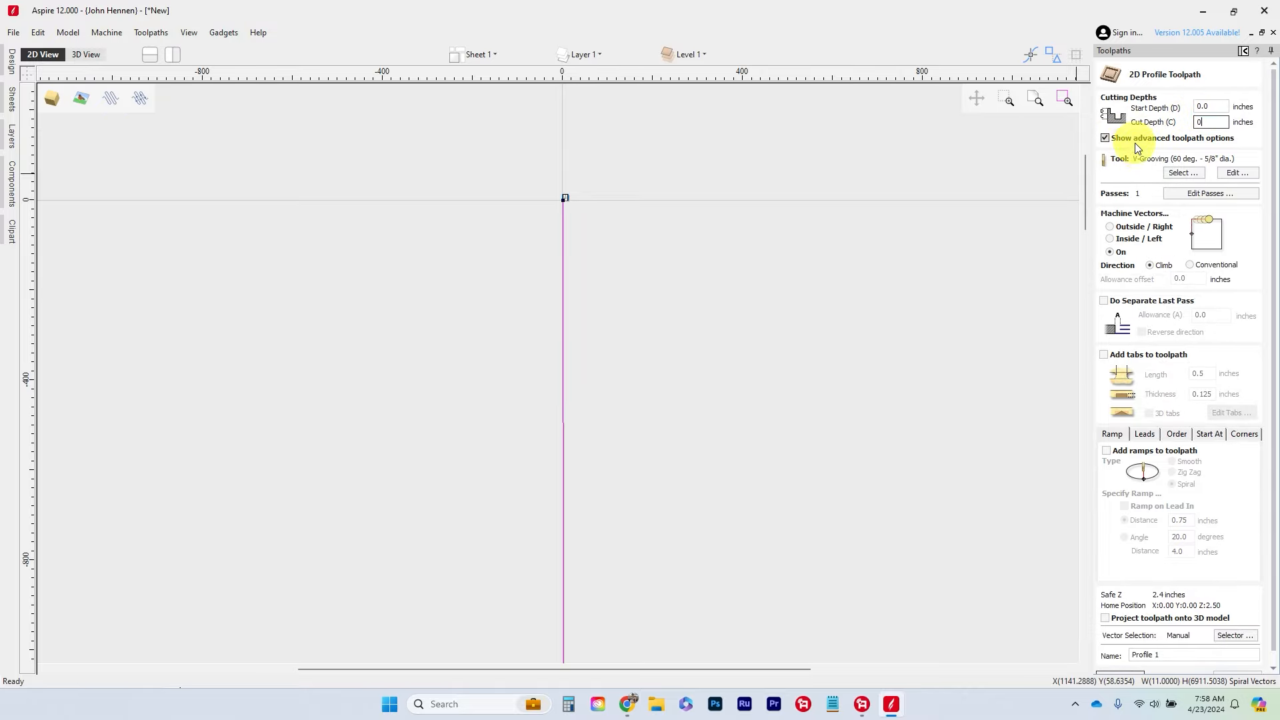
pyautogui.write('0')
# Open the tool database for the profile toolpath and pick the Tapered Ball Nose (1/8" dia. - 1" cut length).
pyautogui.click(1174, 175)
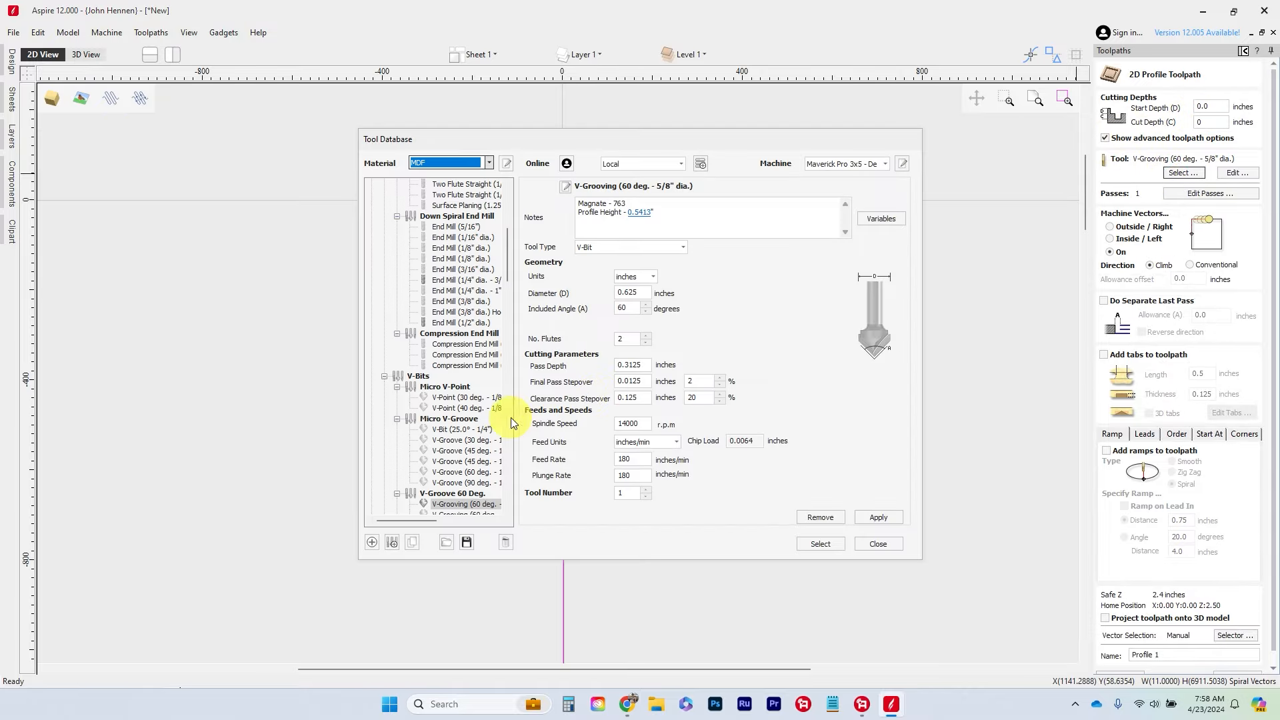
pyautogui.scroll(-2, 444, 437)
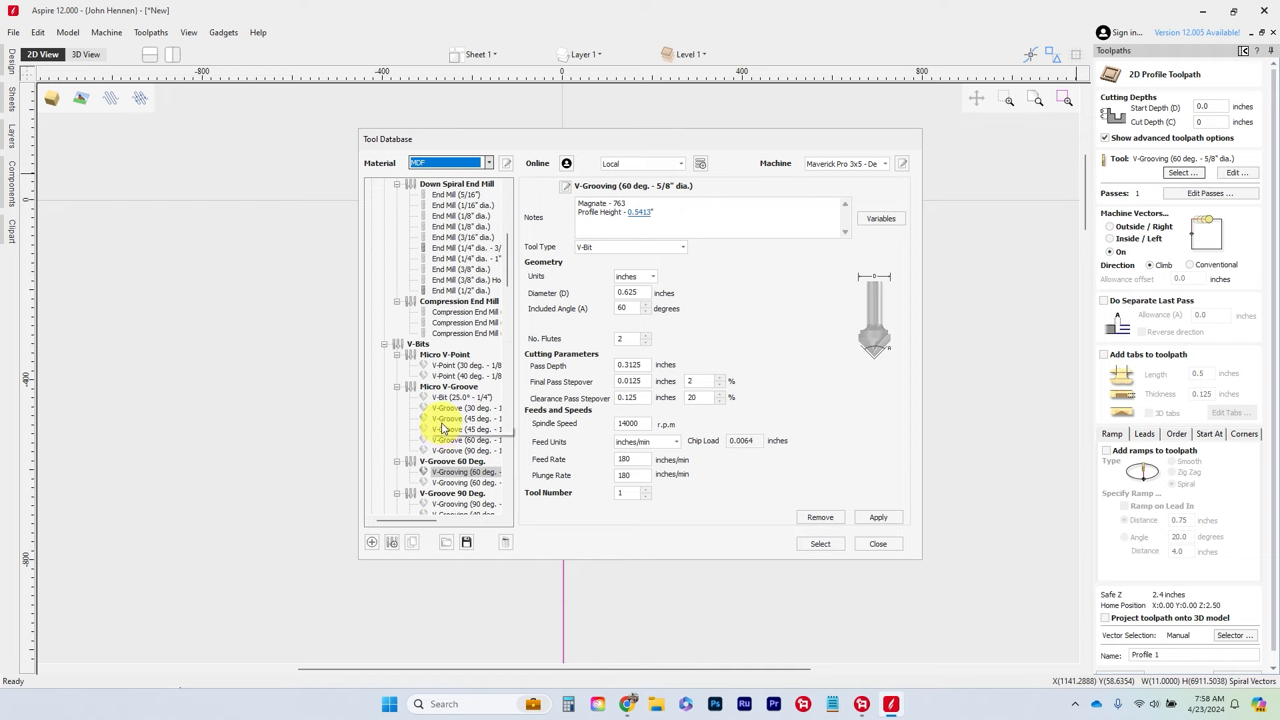
pyautogui.scroll(-4, 443, 427)
pyautogui.scroll(-2, 443, 411)
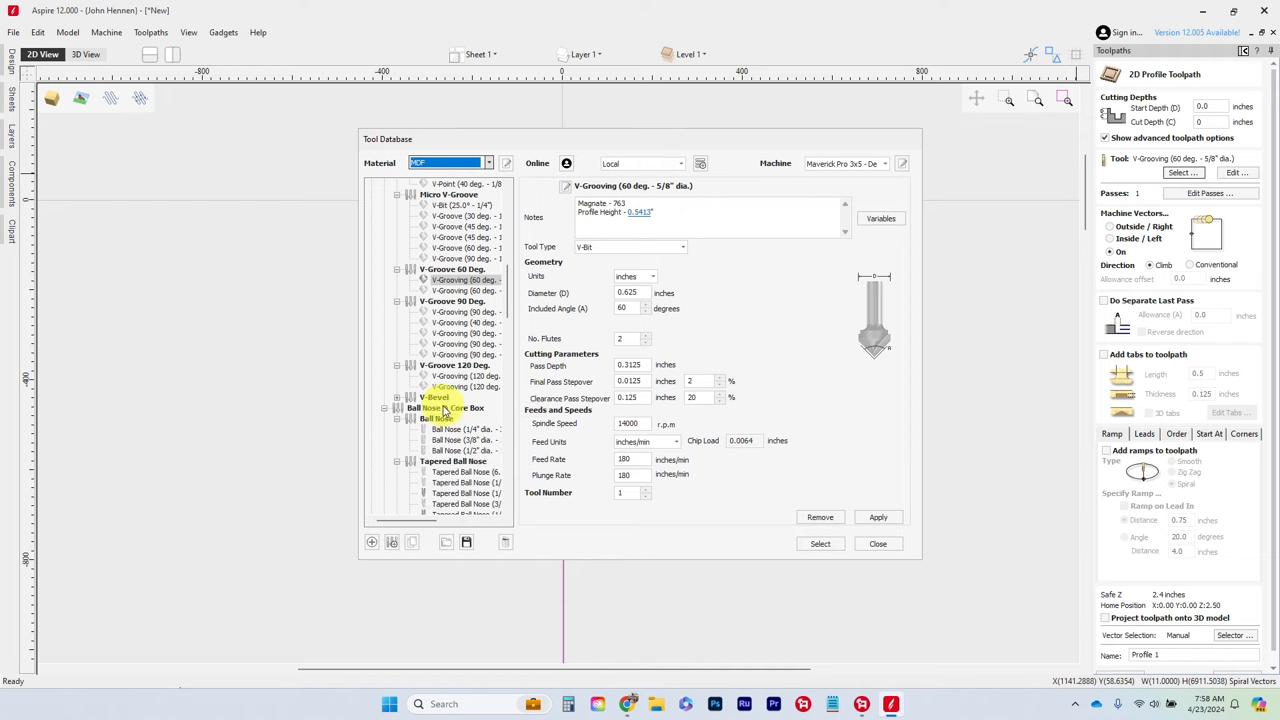
pyautogui.scroll(-1, 452, 458)
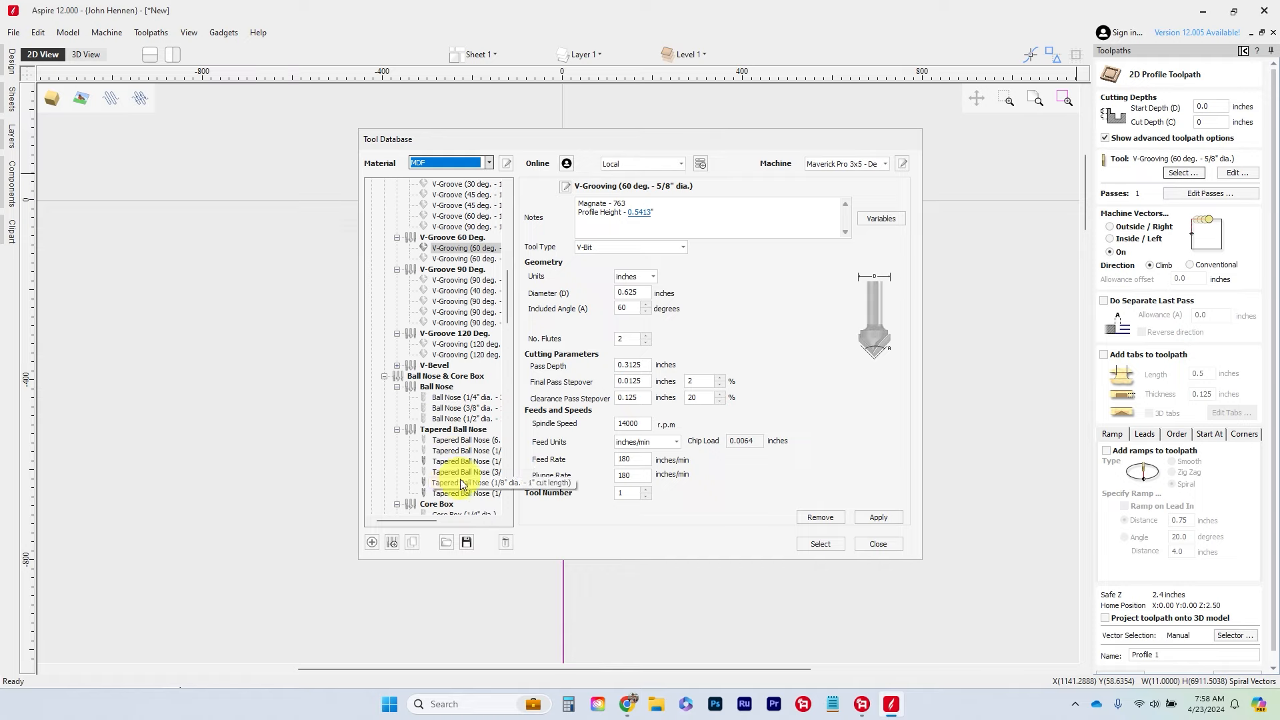
pyautogui.click(464, 483)
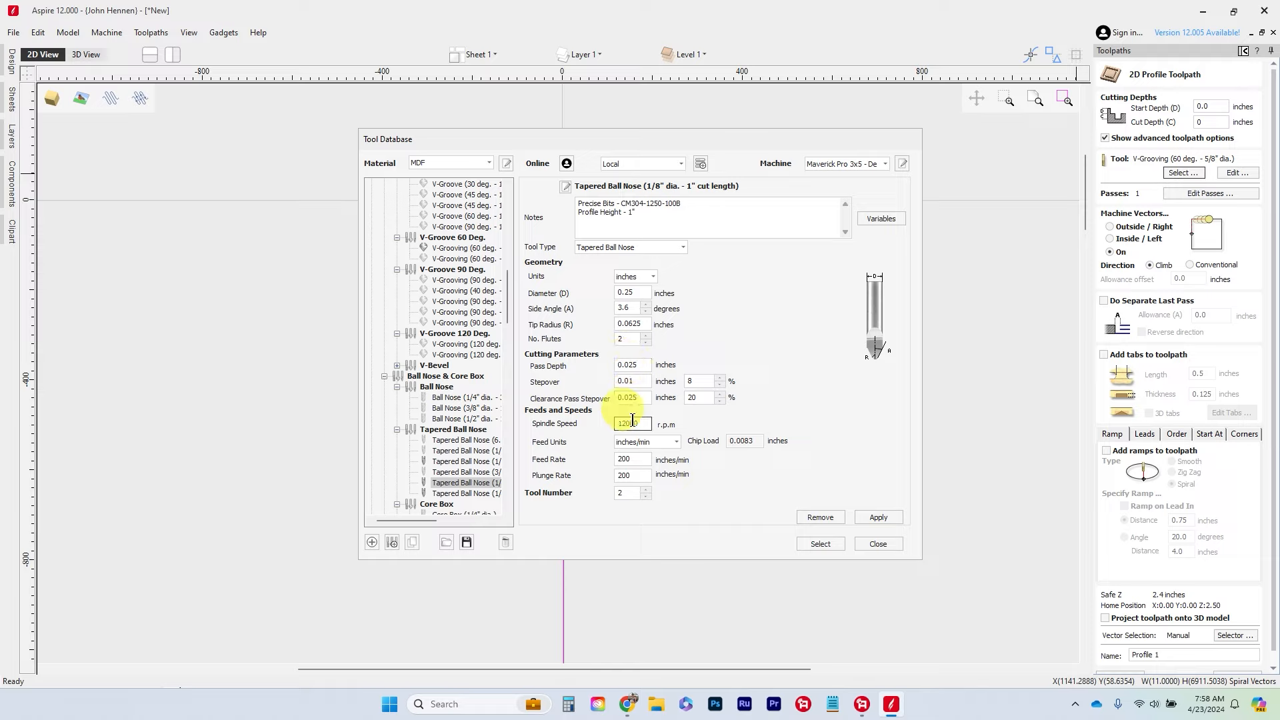
# Set the tapered ball nose's feed and plunge rates to 600 inches/min, apply the changes, and assign the tool to the toolpath.
pyautogui.doubleClick(631, 459)
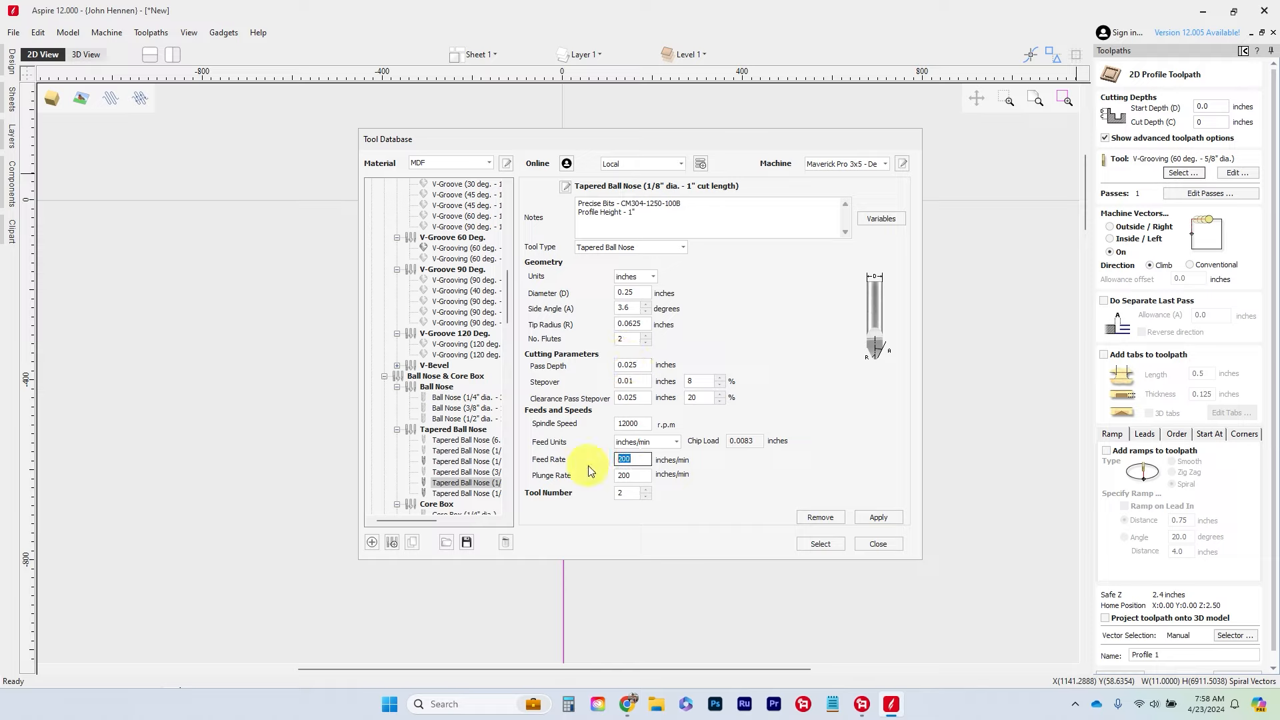
pyautogui.write('600')
pyautogui.moveTo(634, 476); pyautogui.dragTo(607, 478)
pyautogui.write('600')
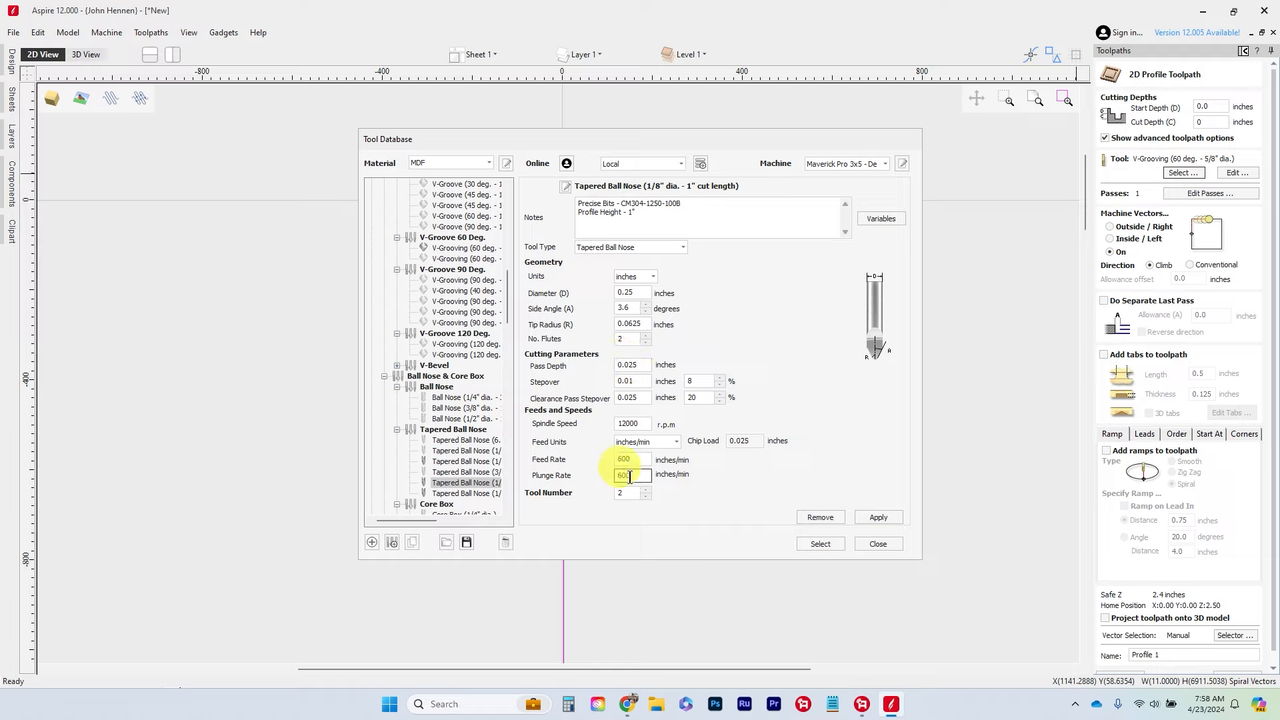
pyautogui.click(864, 518)
pyautogui.click(821, 544)
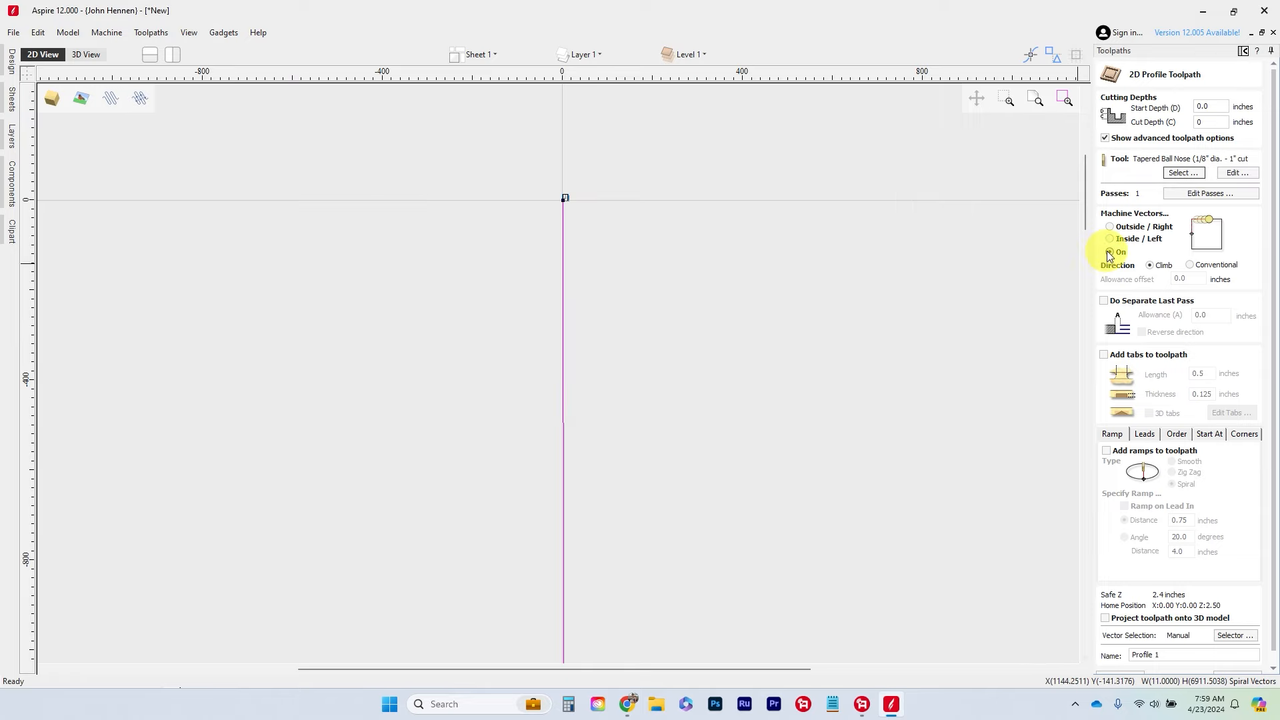
# Enable projection of the profile toolpath onto the 3D model and calculate it under the name Profile 1.
pyautogui.click(1204, 124)
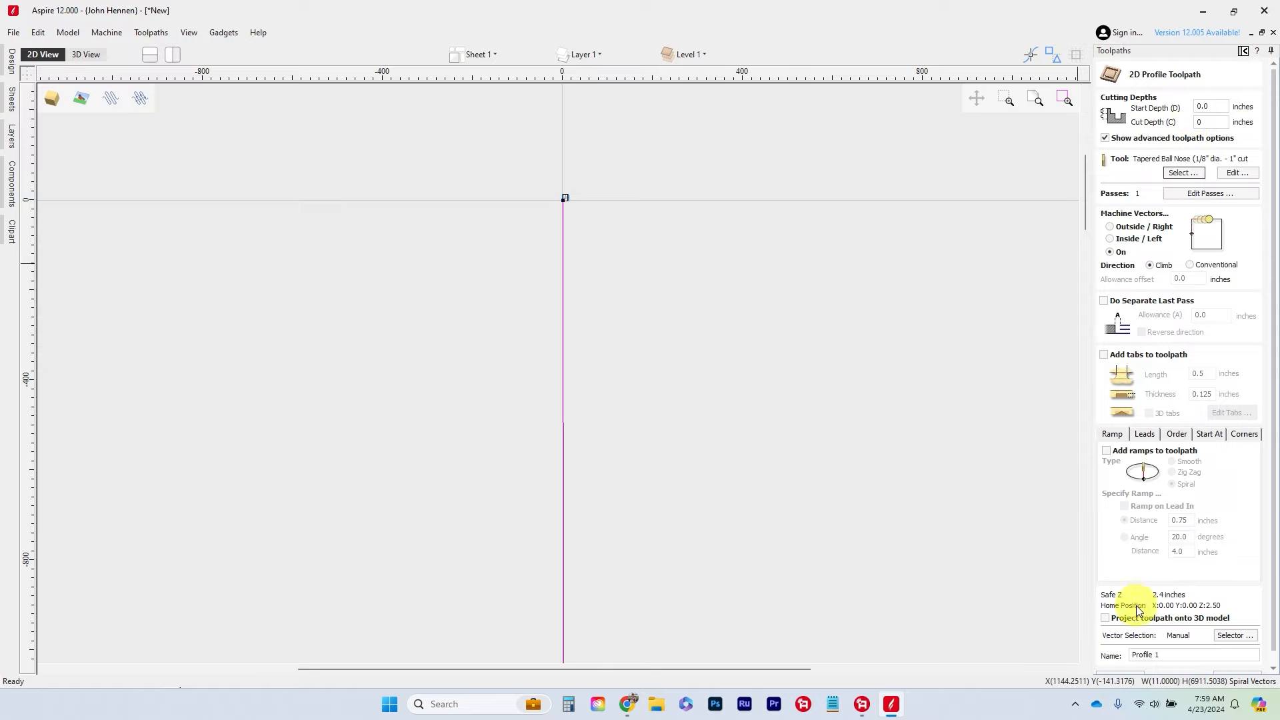
pyautogui.click(1104, 619)
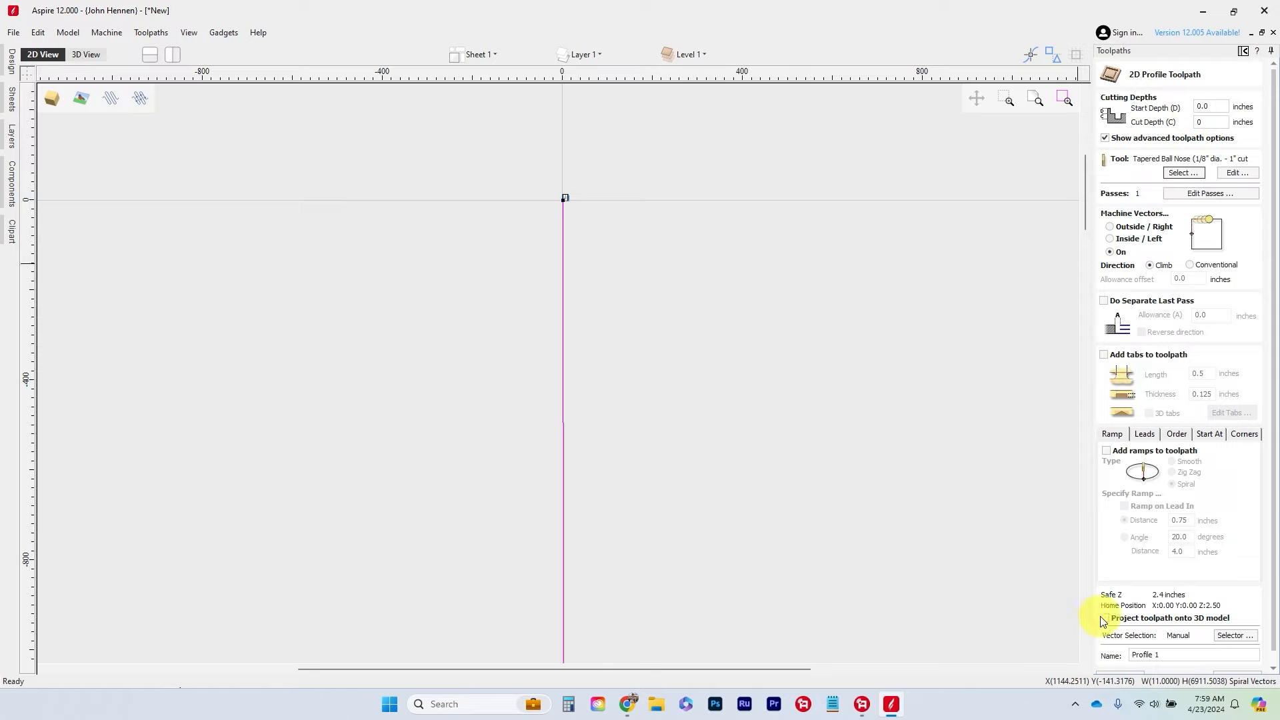
pyautogui.click(1105, 620)
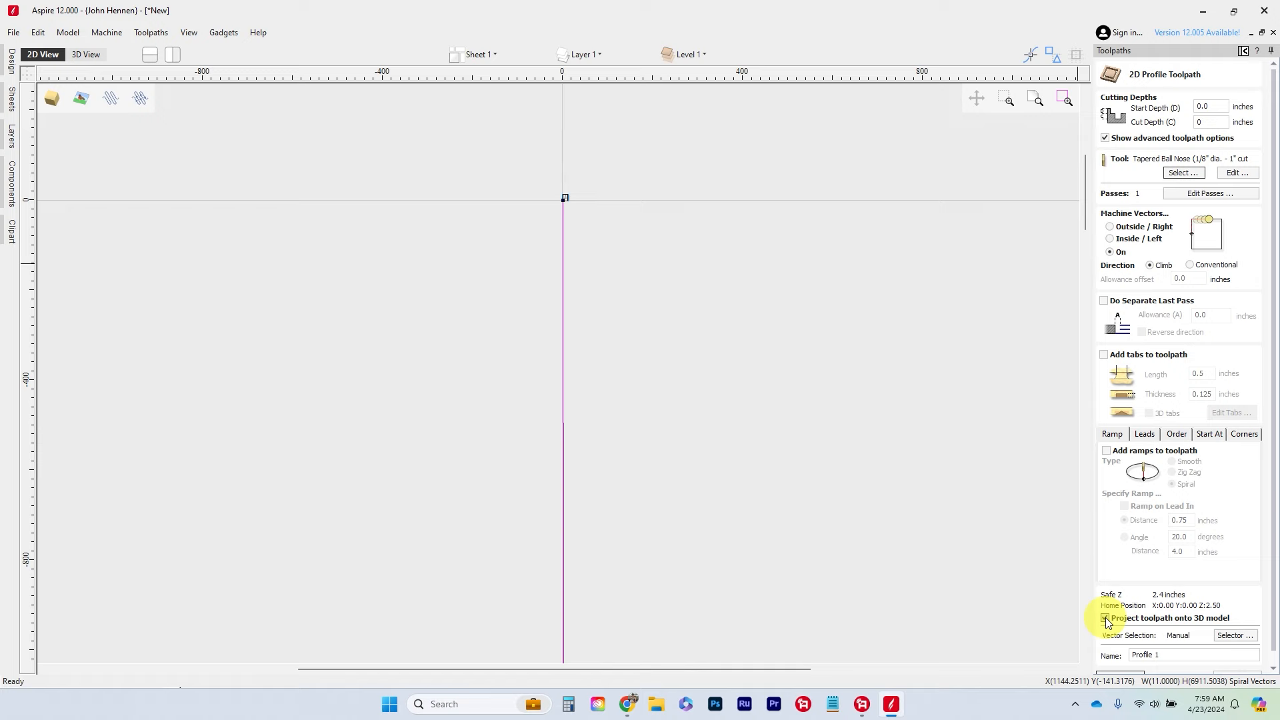
pyautogui.scroll(-1, 1108, 618)
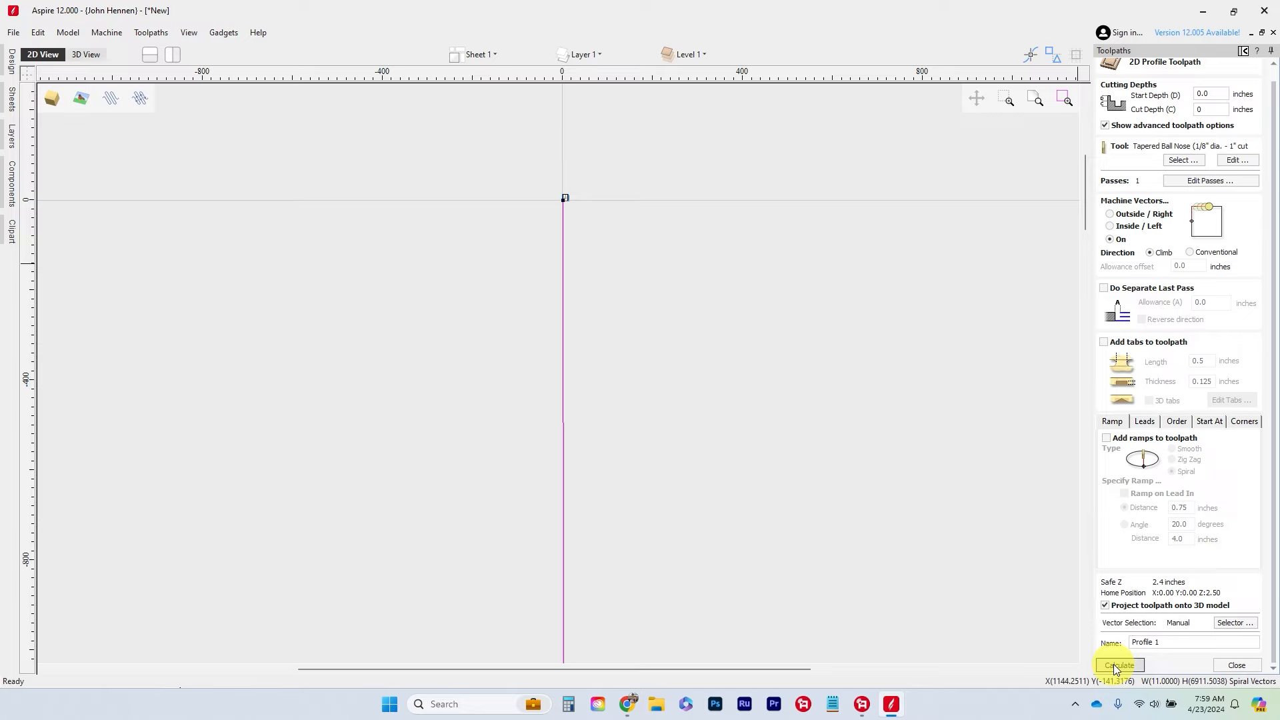
pyautogui.click(1117, 665)
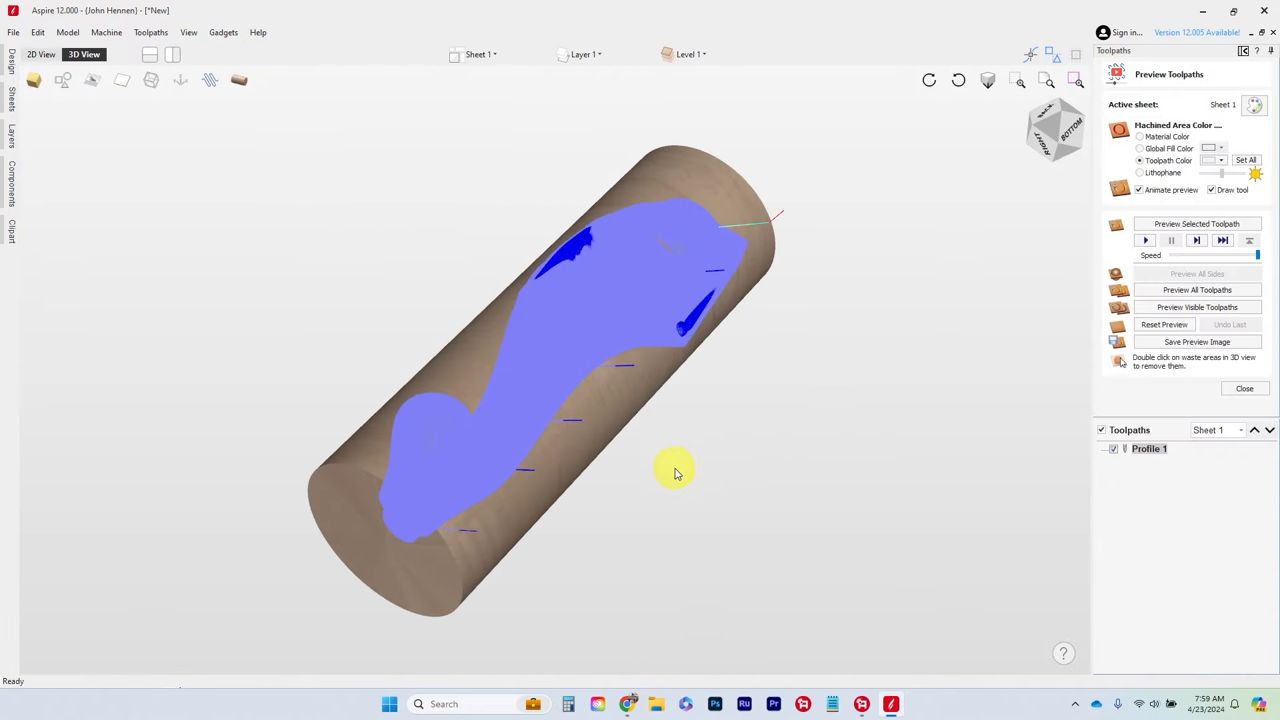
# Preview the visible toolpaths on the cylindrical stock and examine the carved leg from several sides along with Profile 1's machining details.
pyautogui.moveTo(639, 347); pyautogui.dragTo(924, 214)
pyautogui.moveTo(407, 360); pyautogui.dragTo(467, 407)
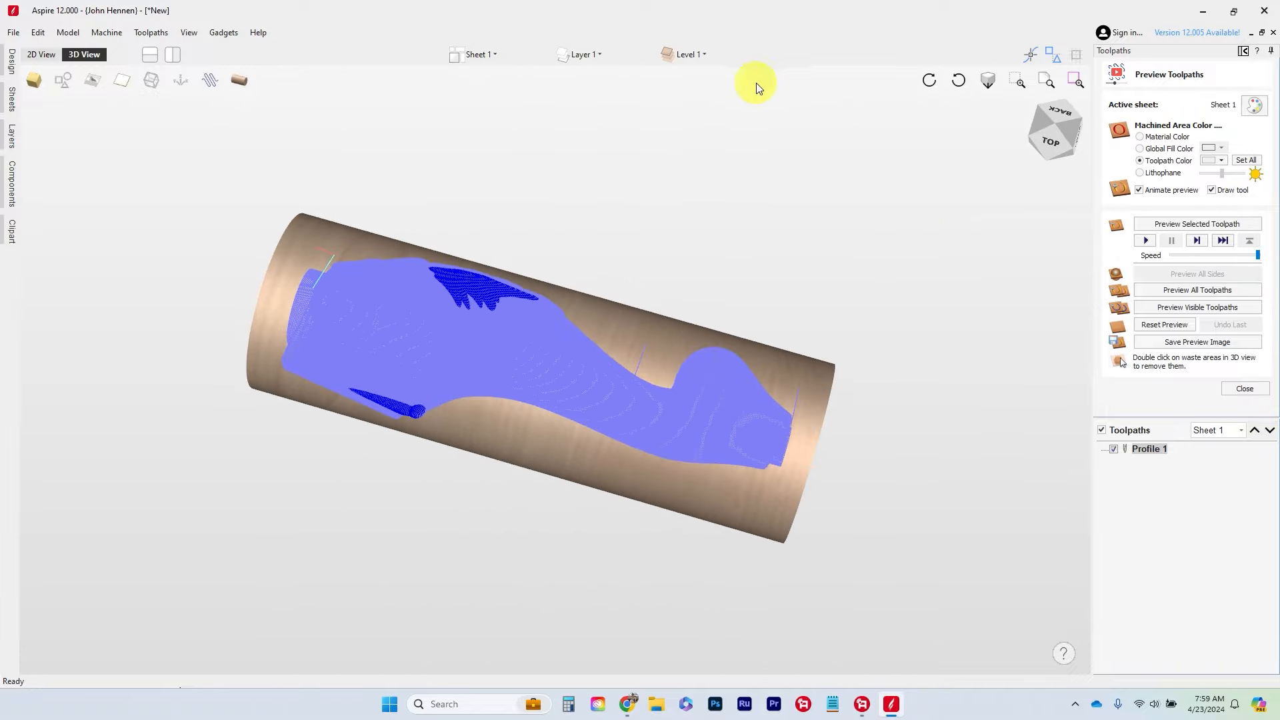
pyautogui.click(1167, 308)
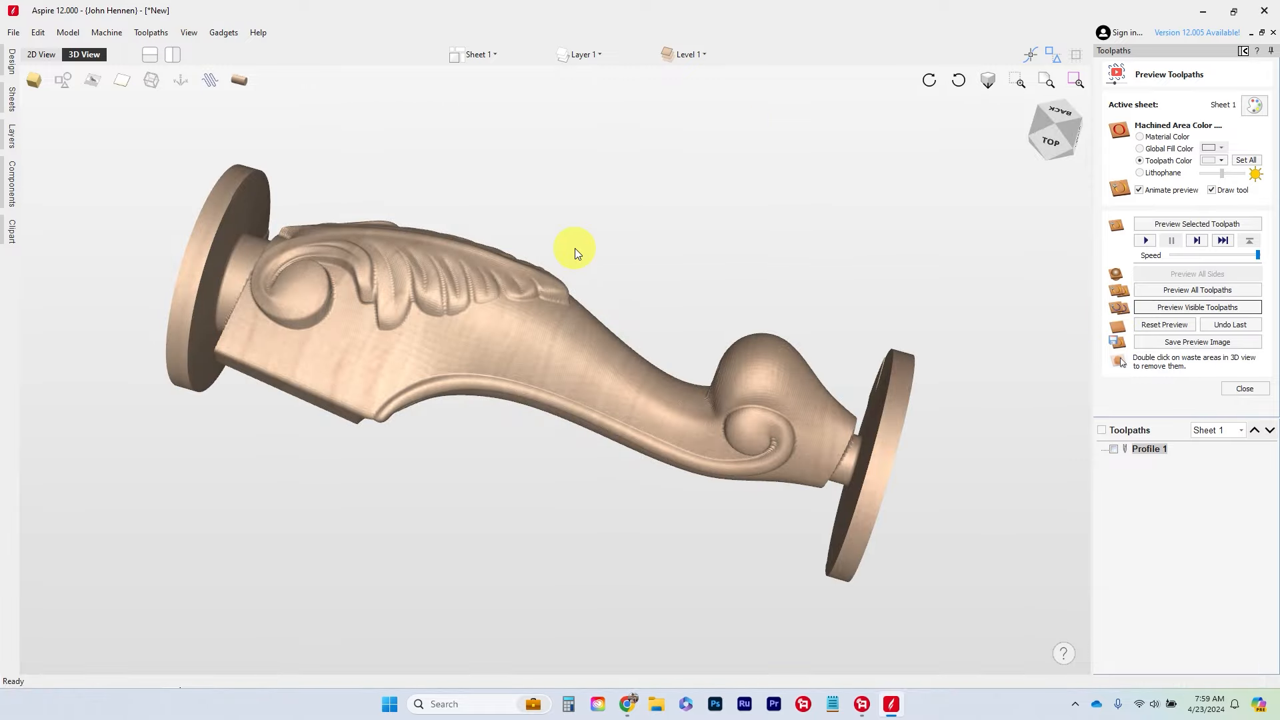
pyautogui.moveTo(538, 304); pyautogui.dragTo(812, 261)
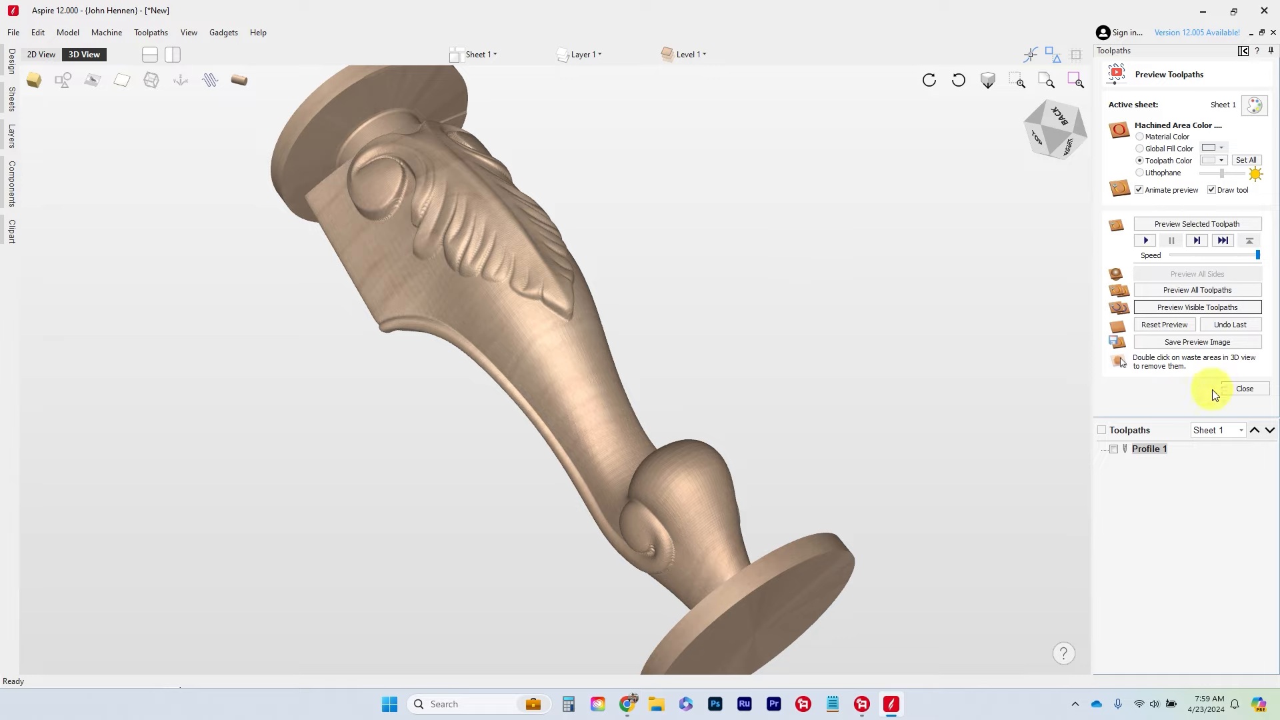
pyautogui.moveTo(1158, 449)
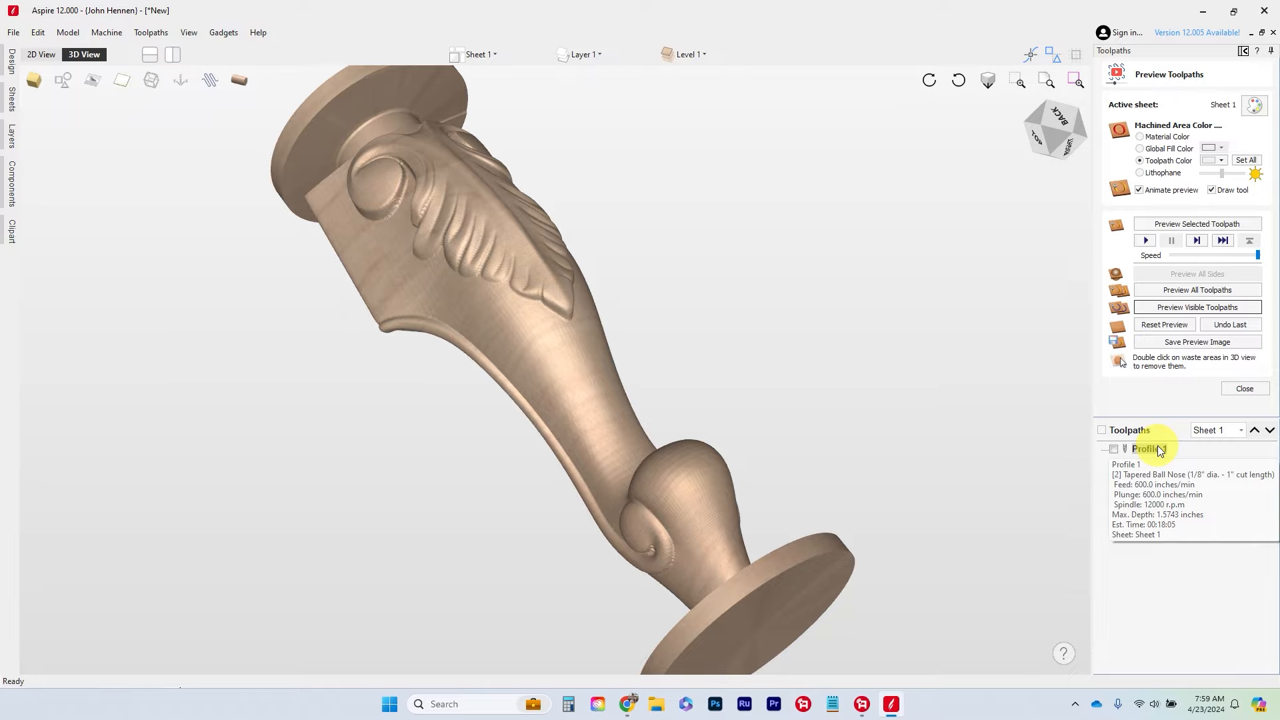
pyautogui.moveTo(839, 452); pyautogui.dragTo(358, 421)
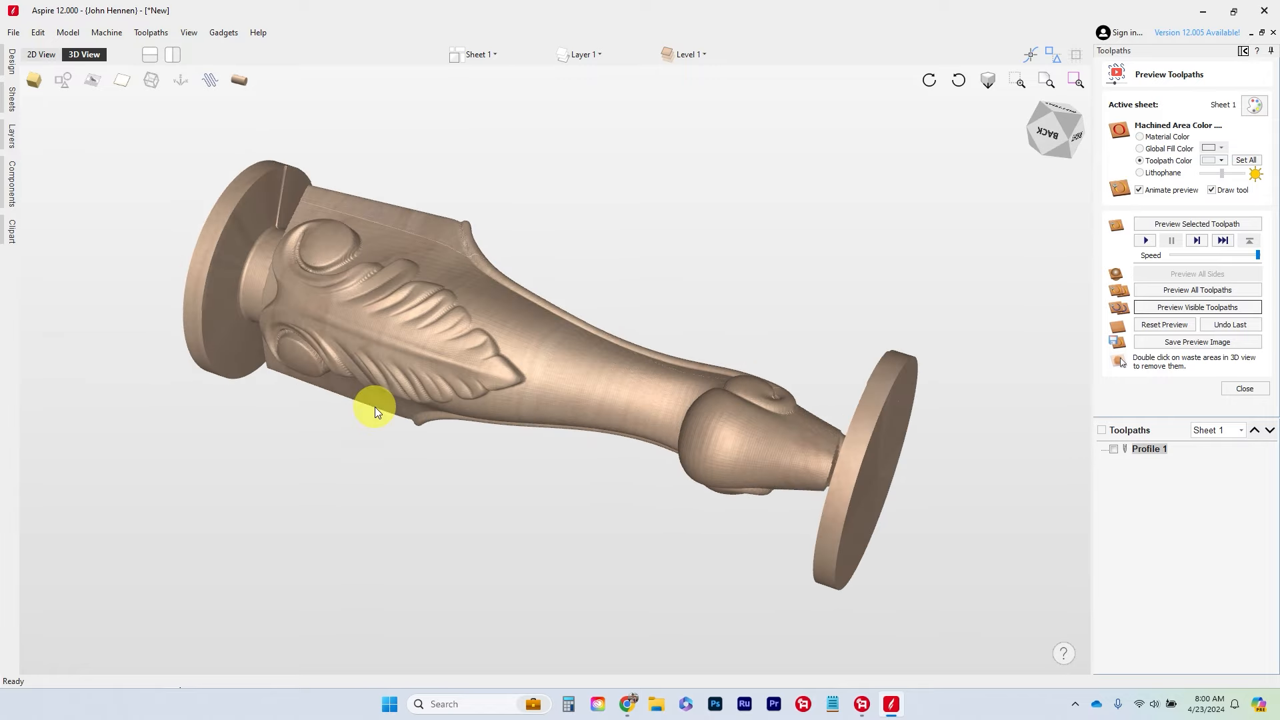